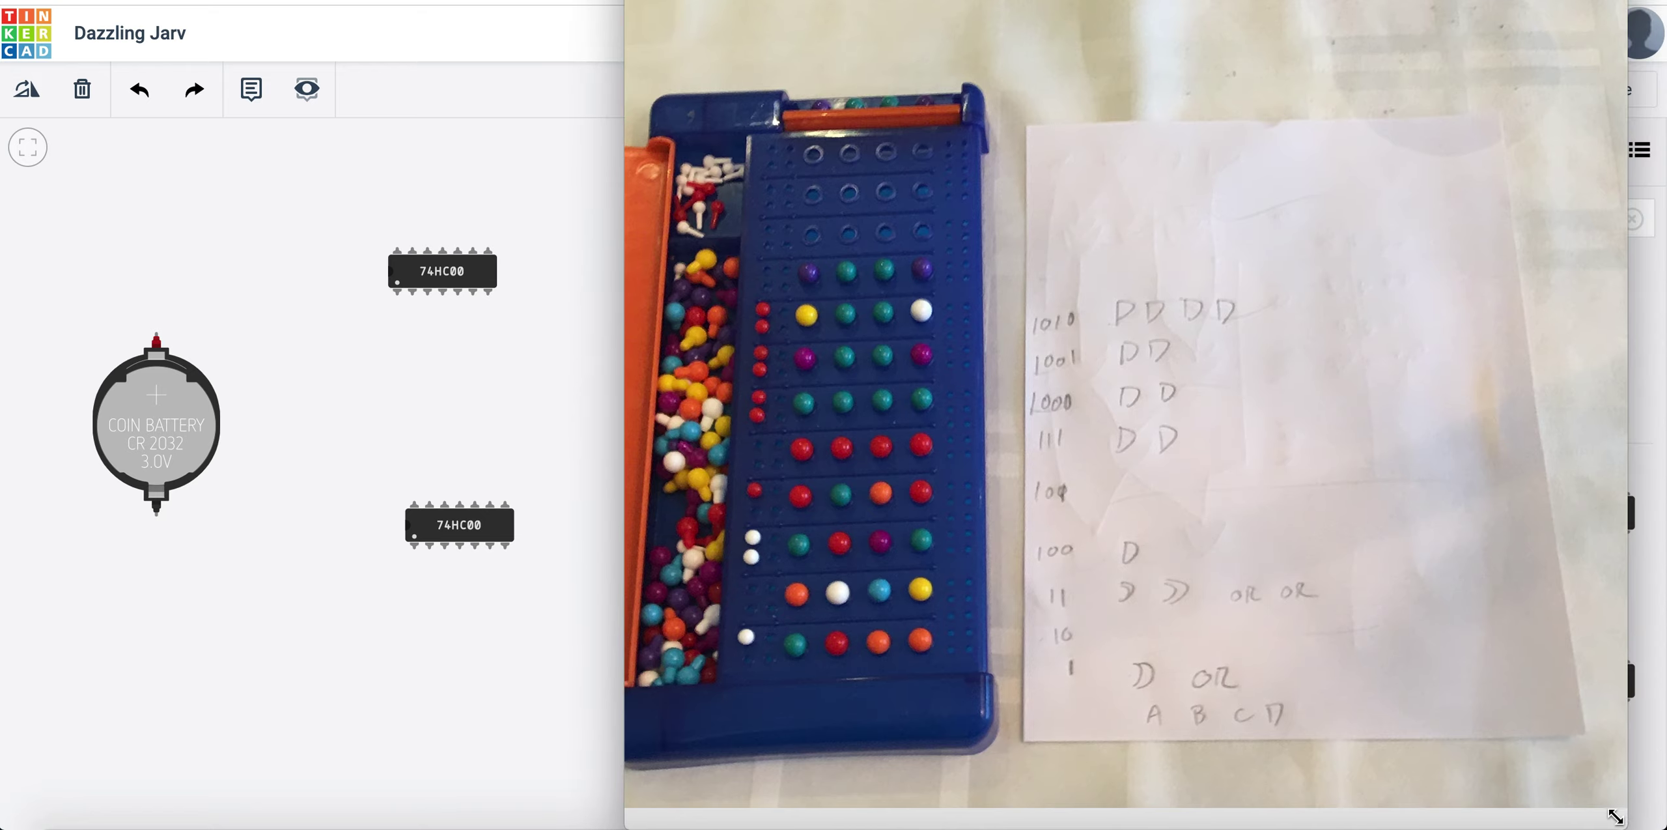
Shrink the IMG_1017.JPG photo window and move it clear of the circuit, showing the handwritten "D OR" row.
{"action": "left_click_drag", "start_coordinate": [1614, 799], "coordinate": [1261, 83]}
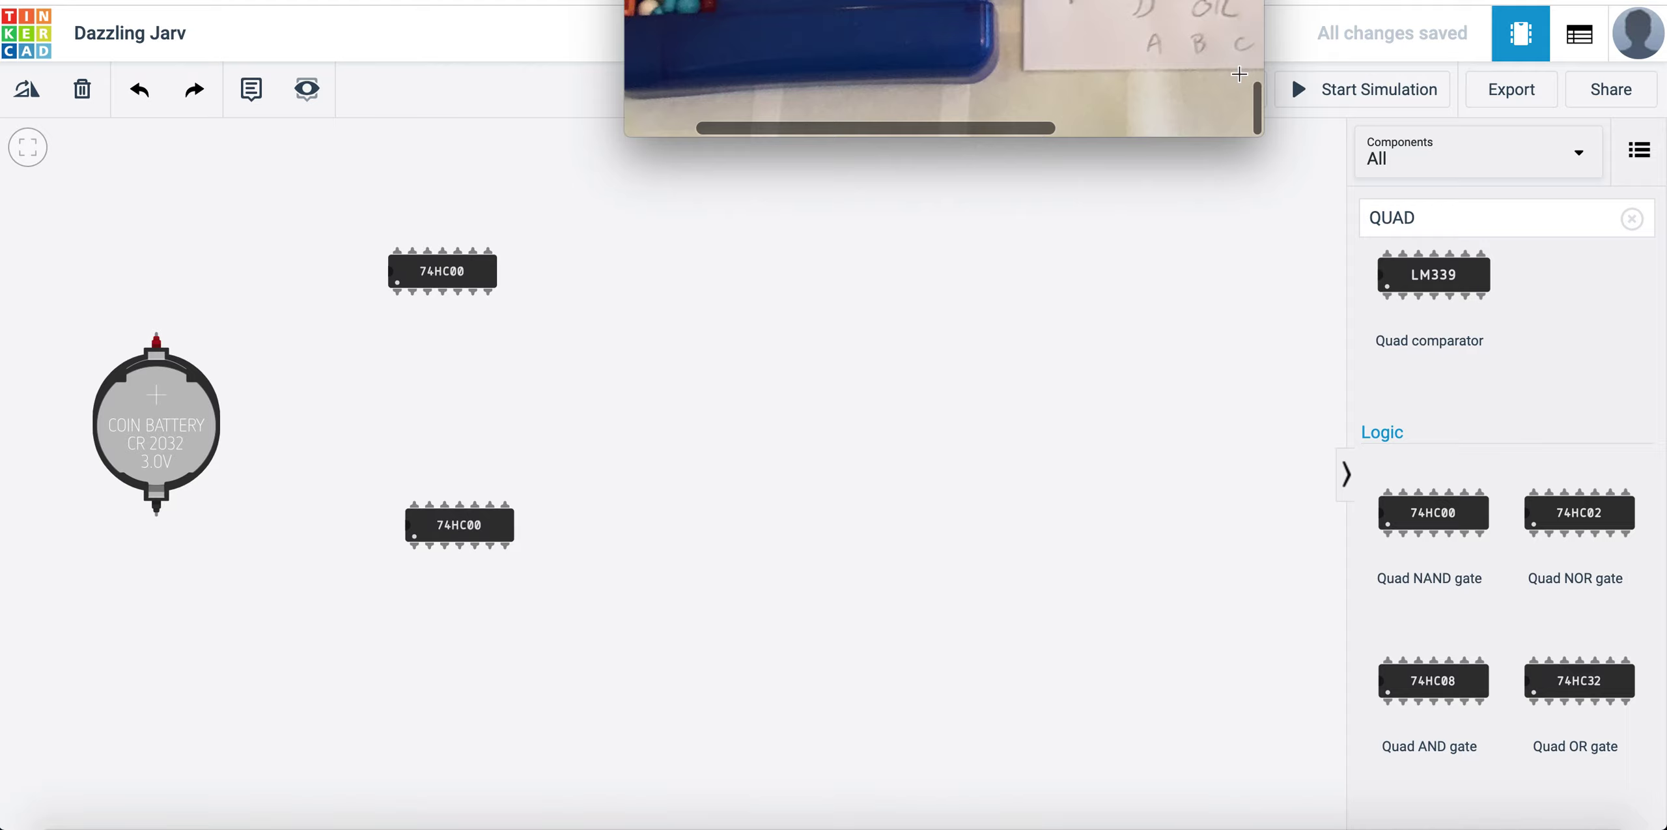
{"action": "scroll", "coordinate": [1238, 74], "scroll_direction": "up", "scroll_amount": 2}
{"action": "left_click_drag", "start_coordinate": [1092, 0], "coordinate": [1483, 590]}
{"action": "scroll", "coordinate": [1472, 689], "scroll_direction": "right", "scroll_amount": 5}
{"action": "scroll", "coordinate": [1472, 689], "scroll_direction": "right", "scroll_amount": 3}
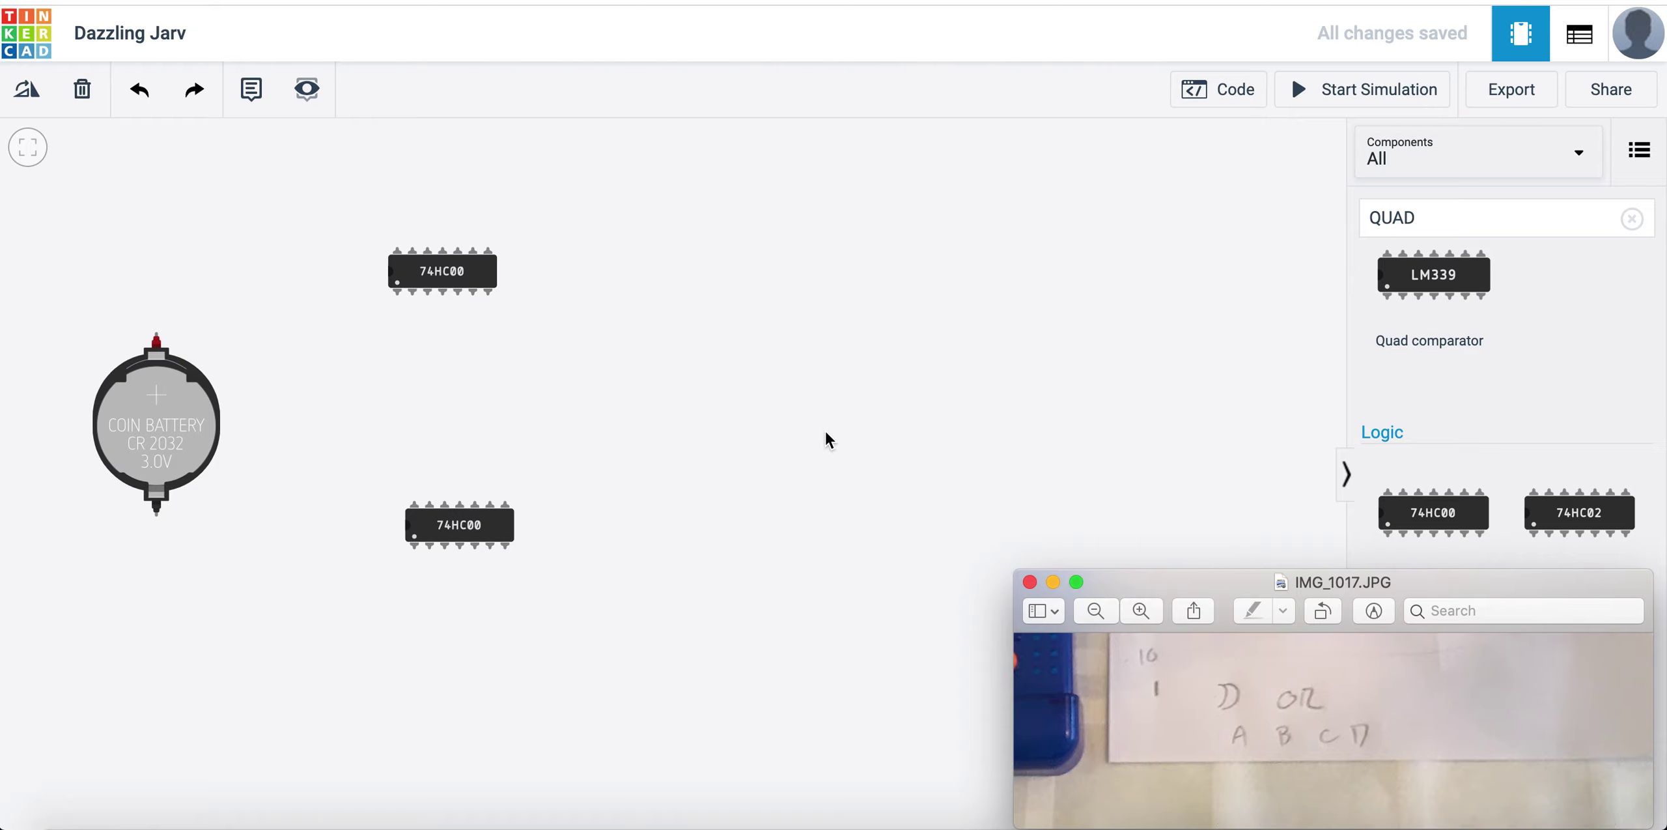
Place a 74HC32 quad OR gate near the coin battery and move both 74HC00 NAND gates farther right to make room.
{"action": "left_click", "coordinate": [440, 279]}
{"action": "left_click", "coordinate": [440, 279]}
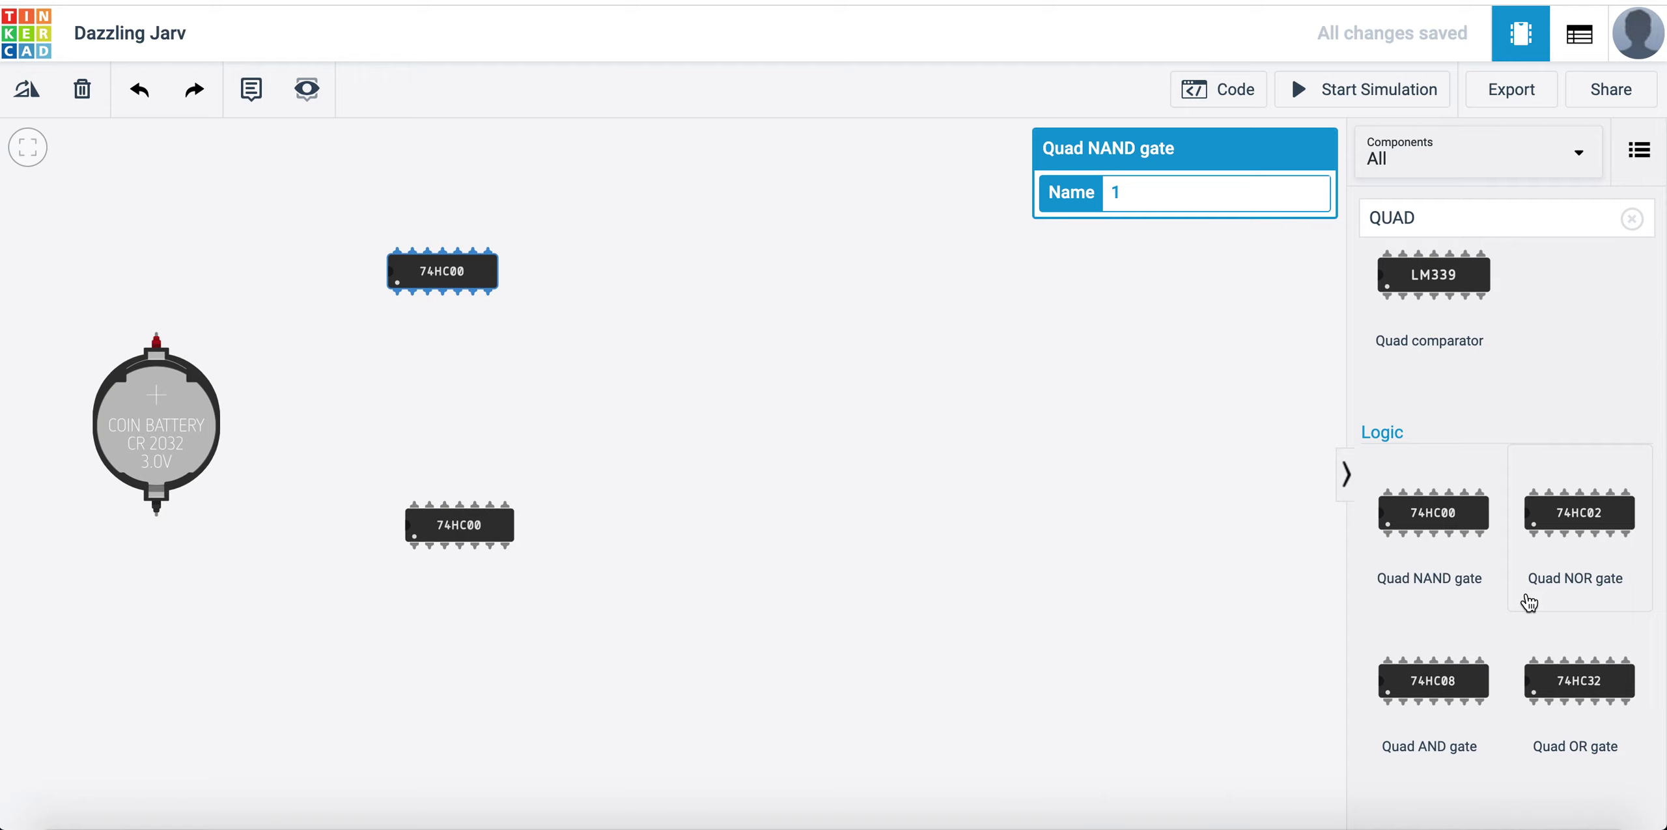
{"action": "scroll", "coordinate": [1528, 602], "scroll_direction": "down", "scroll_amount": 3}
{"action": "left_click_drag", "start_coordinate": [1532, 579], "coordinate": [443, 395]}
{"action": "left_click_drag", "start_coordinate": [492, 292], "coordinate": [933, 306]}
{"action": "left_click_drag", "start_coordinate": [480, 534], "coordinate": [984, 471]}
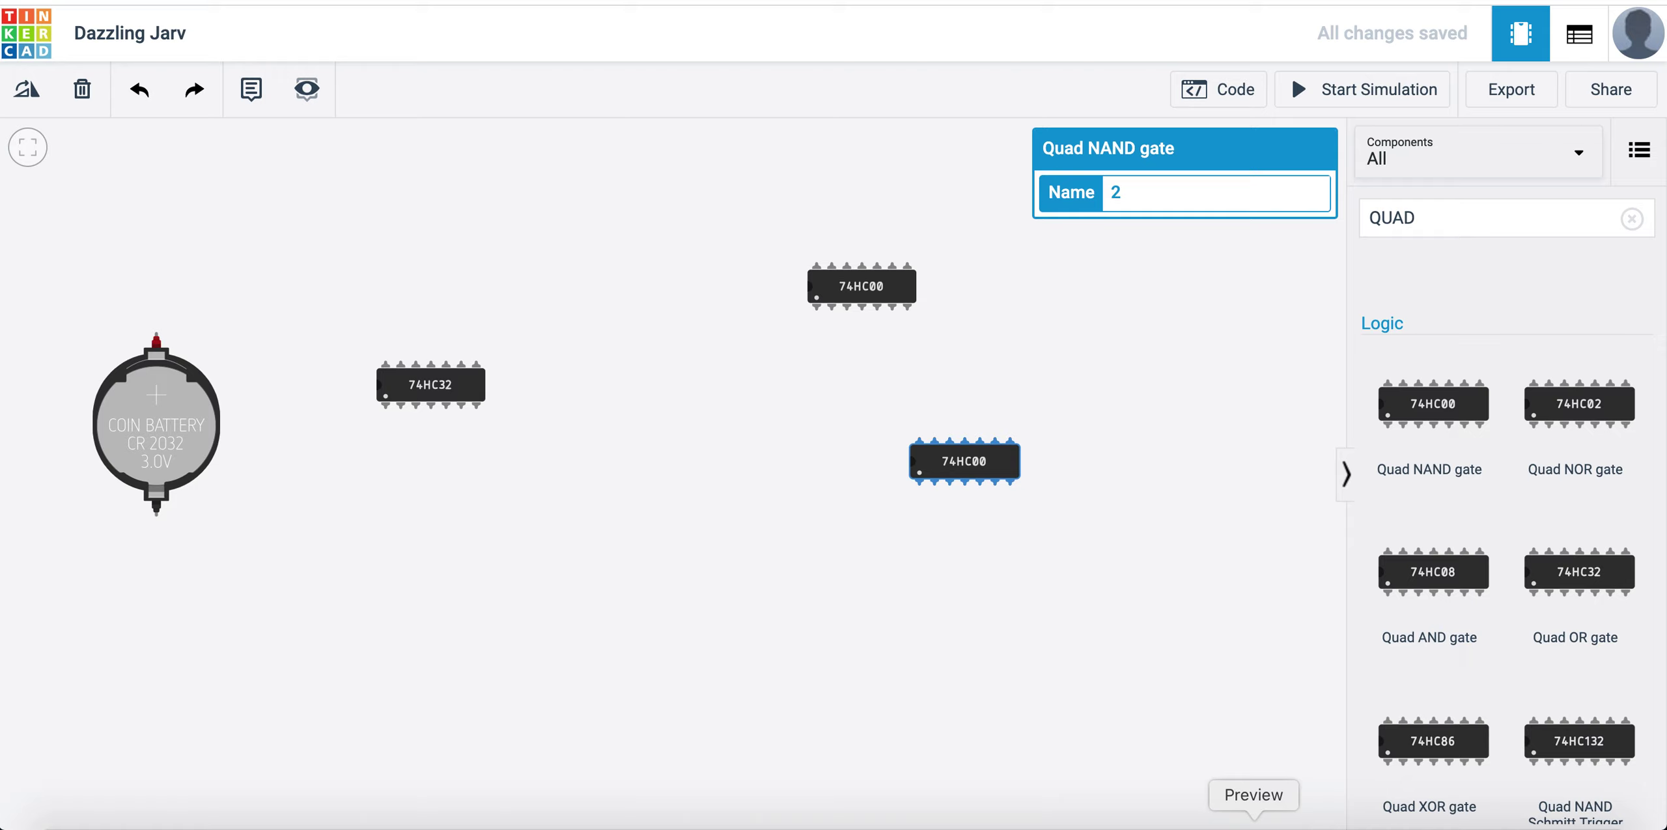
Examine the peg rows and the matching handwritten gate notes in the IMG_1017.JPG photo in Preview.
{"action": "left_click", "coordinate": [1253, 825]}
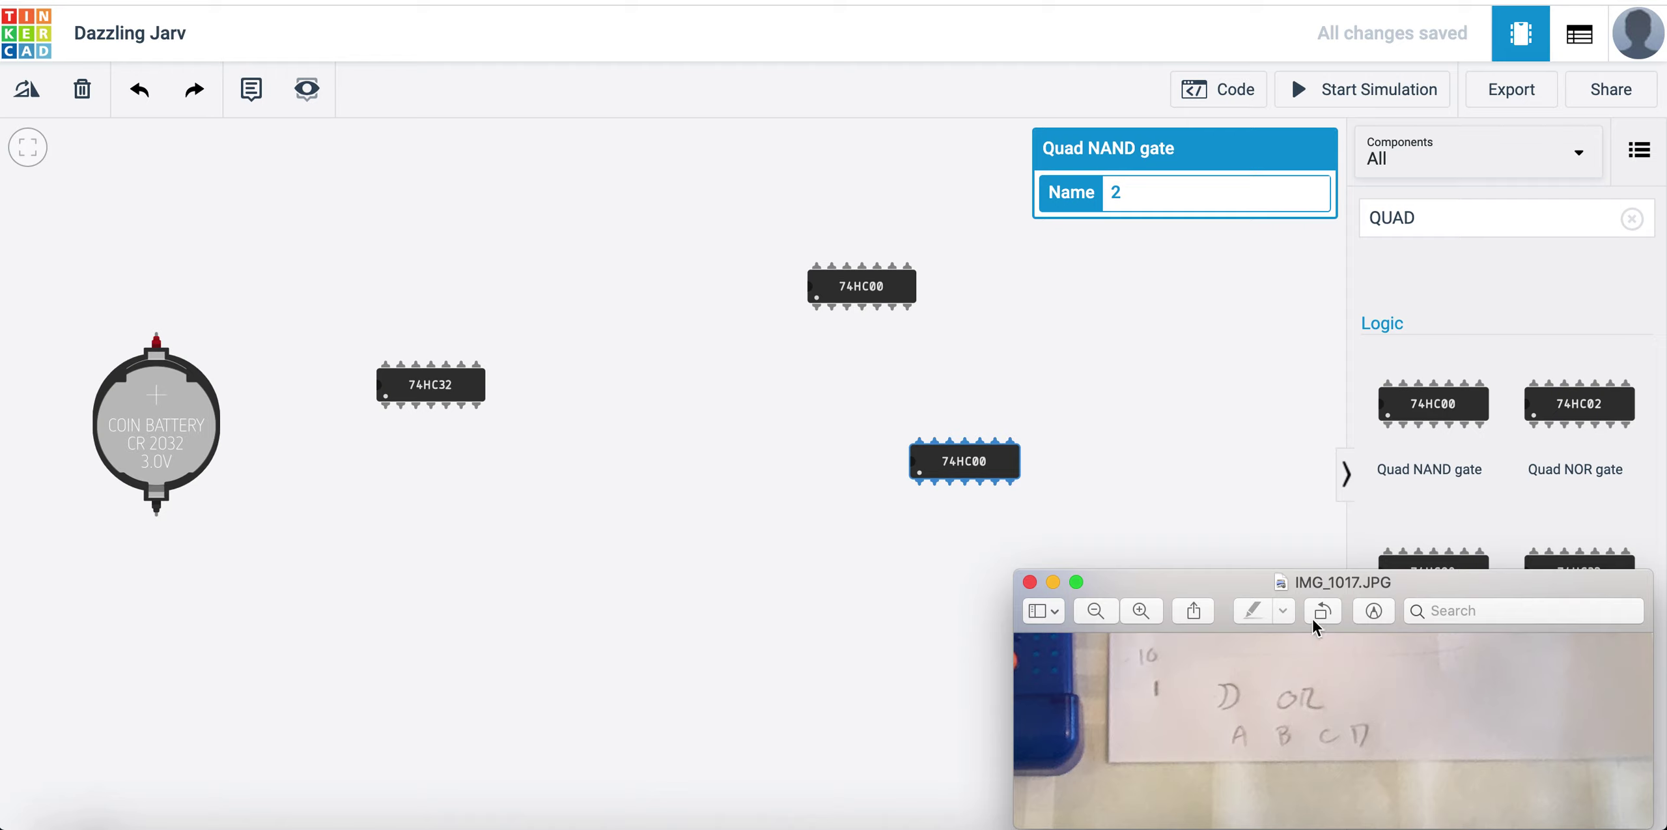
{"action": "scroll", "coordinate": [1163, 691], "scroll_direction": "left", "scroll_amount": 10}
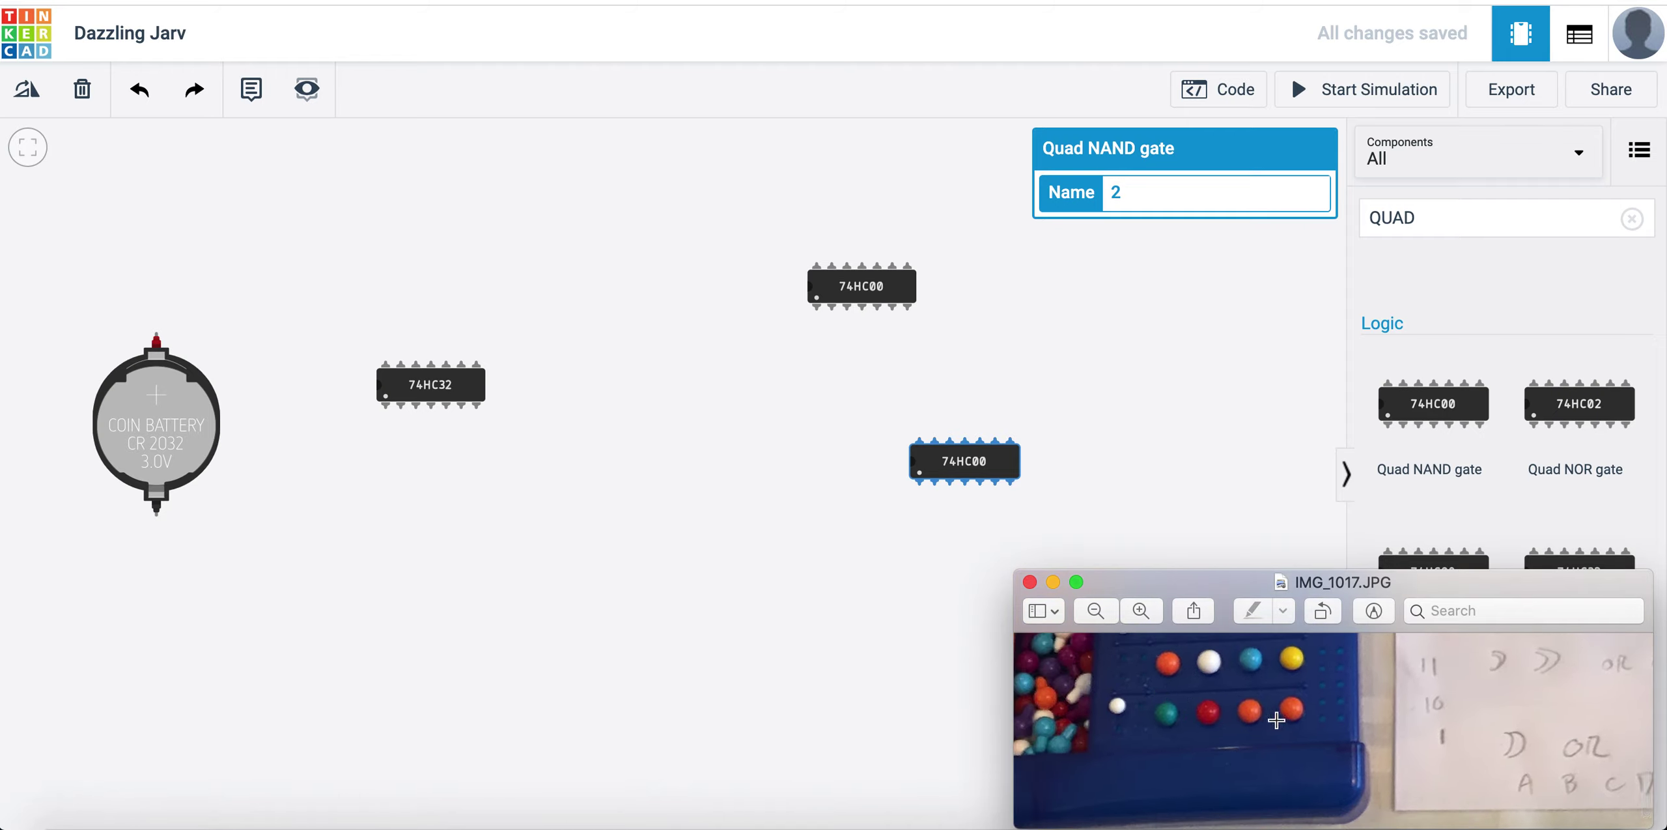
{"action": "scroll", "coordinate": [1277, 719], "scroll_direction": "up", "scroll_amount": 3}
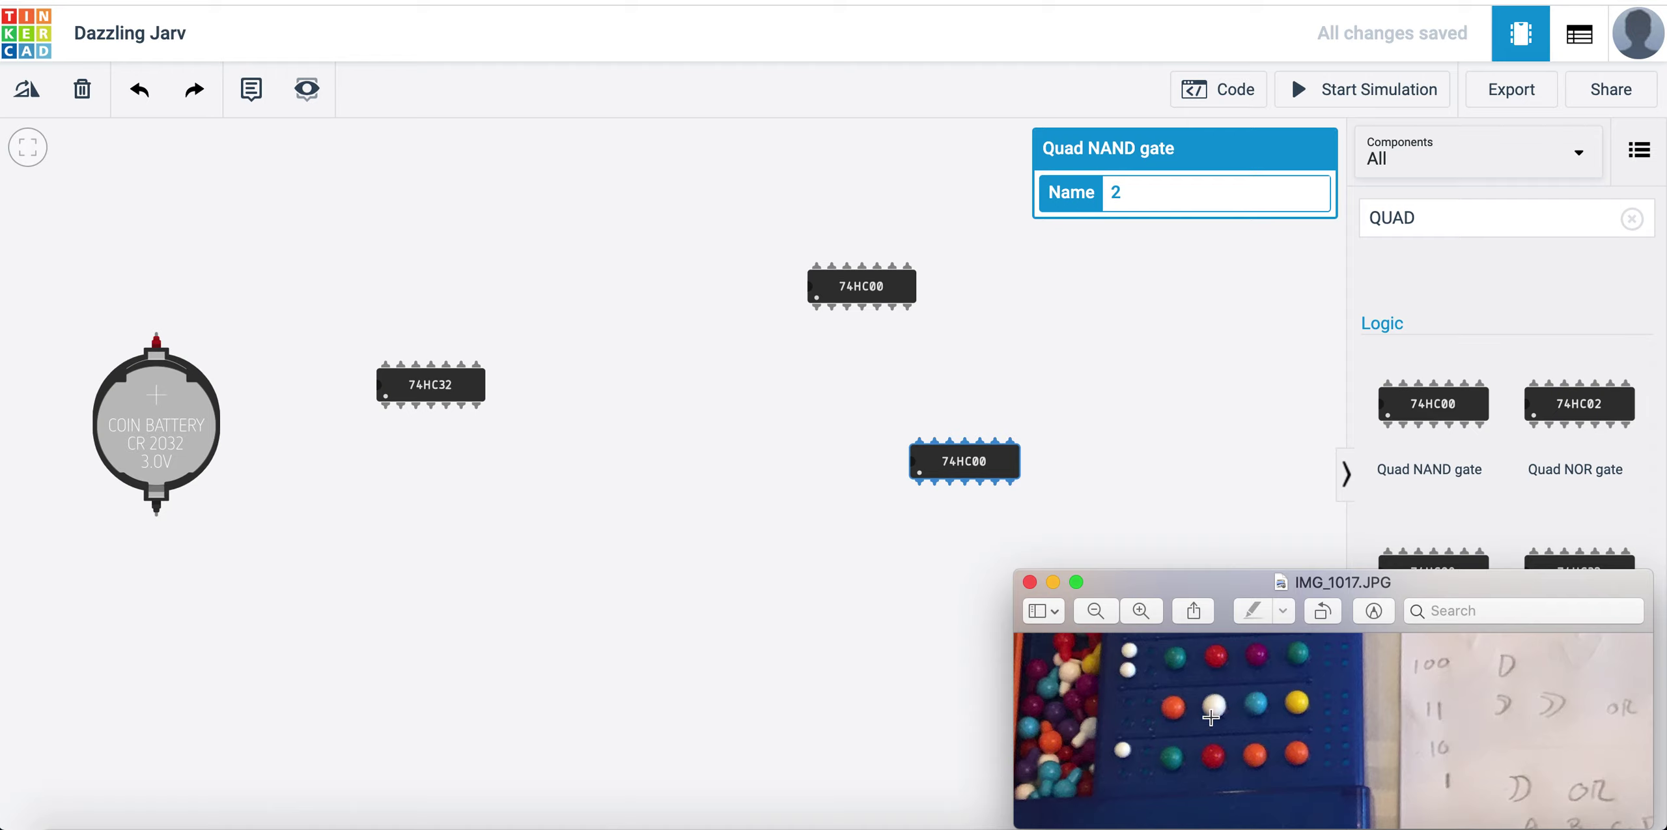
{"action": "scroll", "coordinate": [1296, 710], "scroll_direction": "up", "scroll_amount": 3}
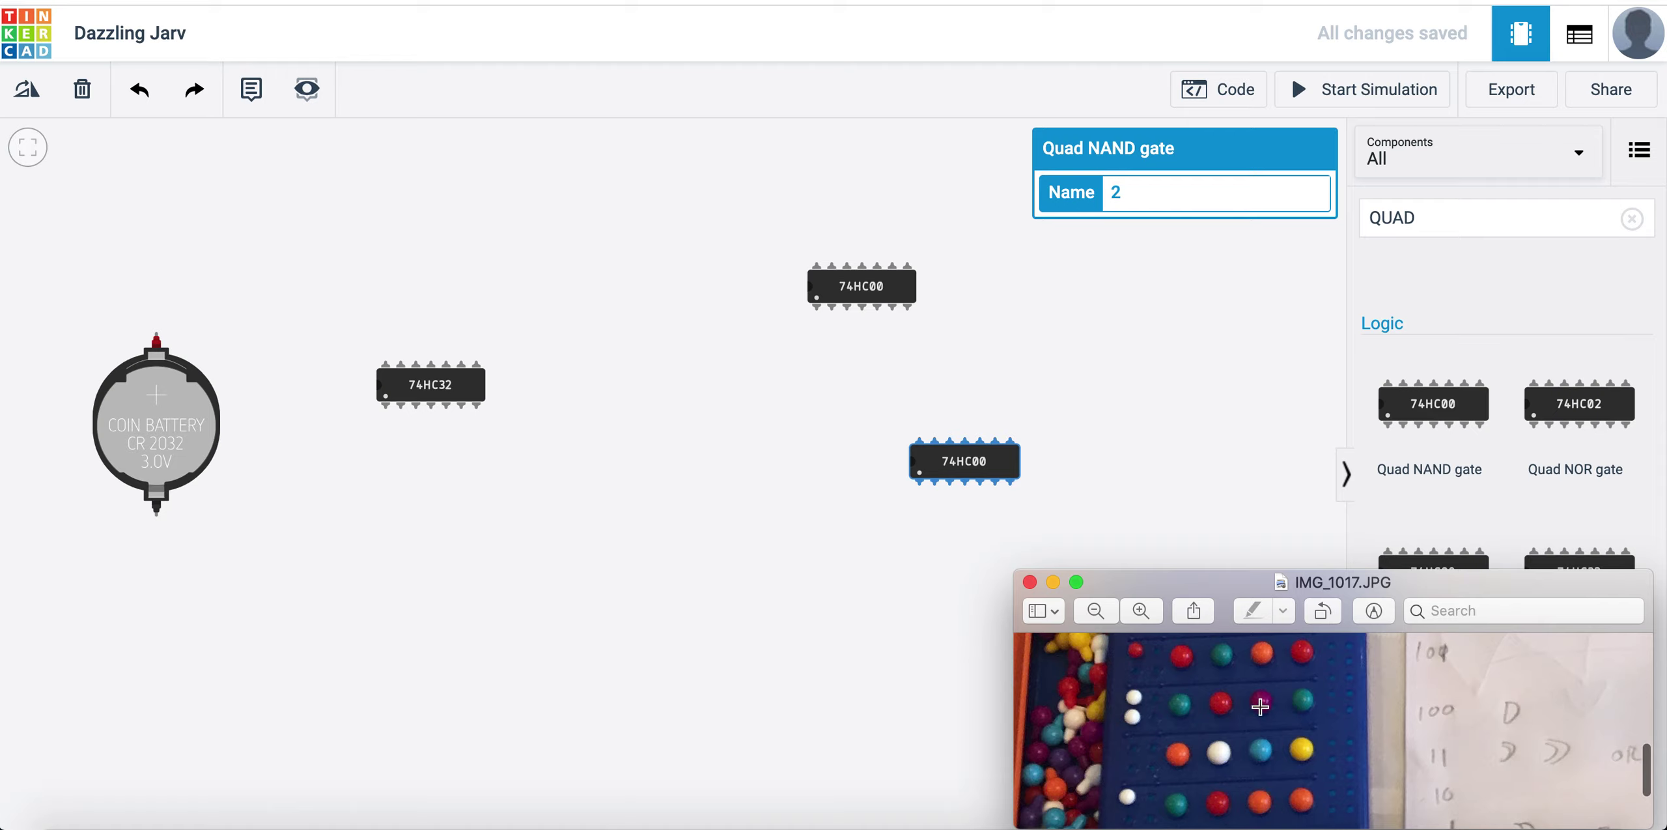
{"action": "scroll", "coordinate": [1252, 706], "scroll_direction": "up", "scroll_amount": 6}
{"action": "scroll", "coordinate": [1260, 706], "scroll_direction": "up", "scroll_amount": 5}
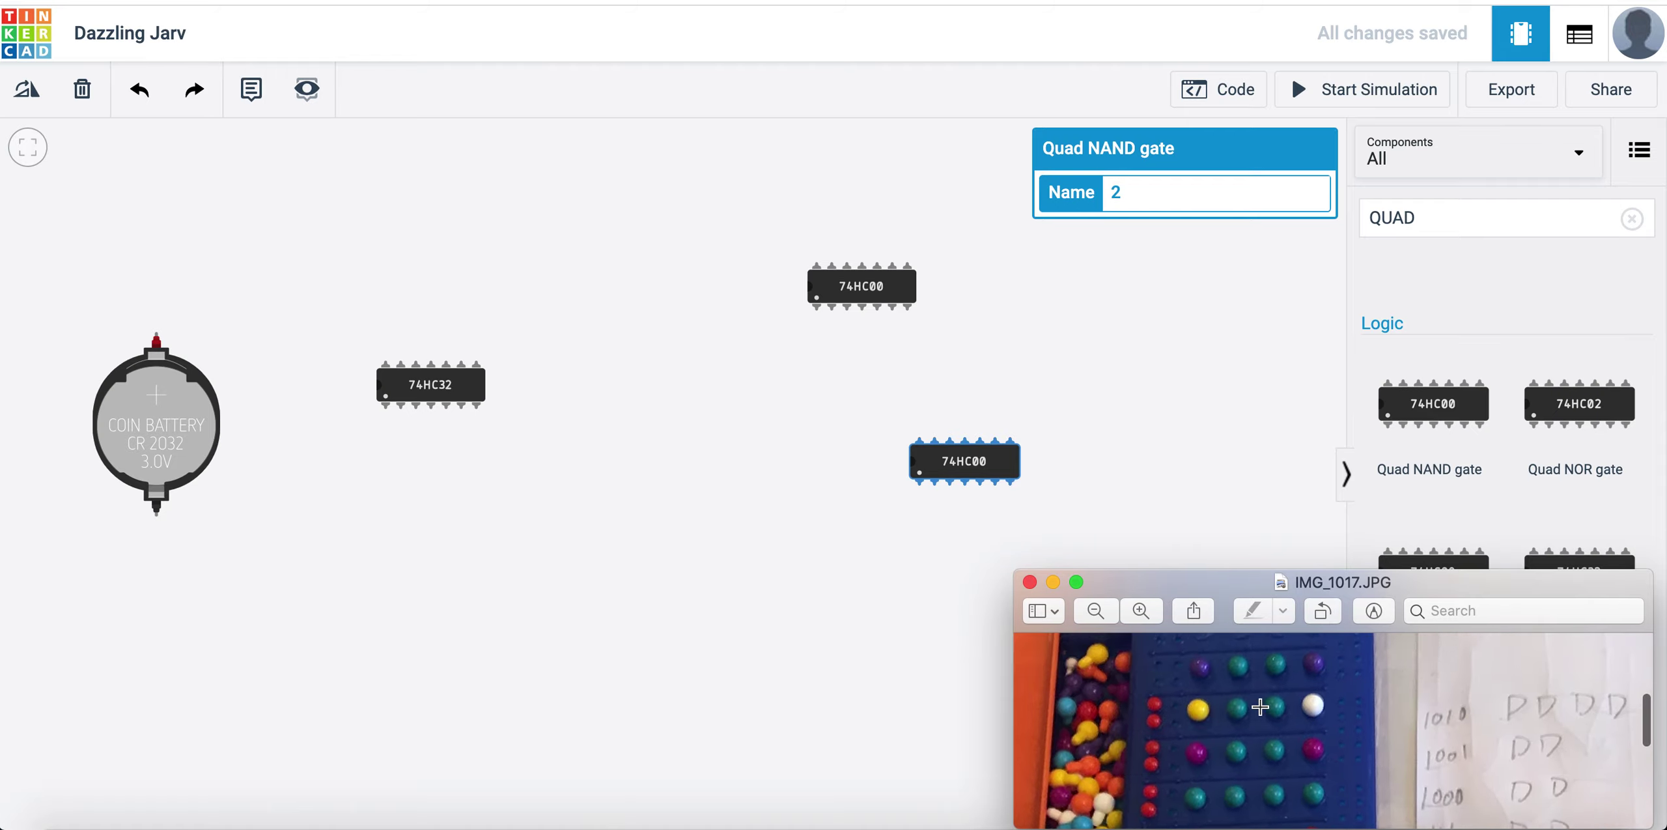
{"action": "scroll", "coordinate": [1260, 706], "scroll_direction": "up", "scroll_amount": 5}
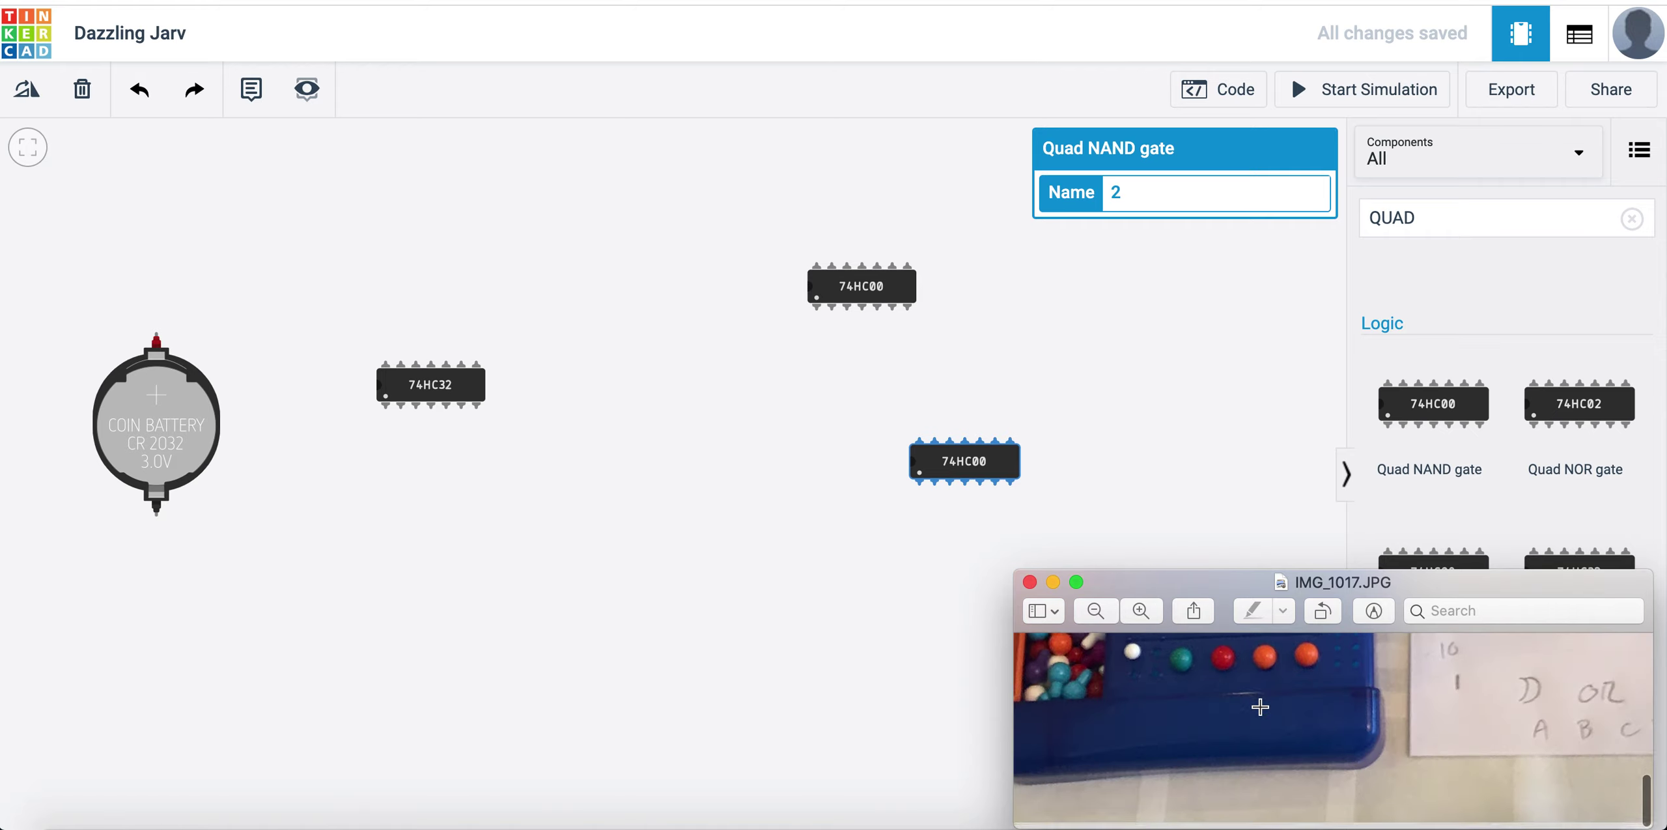
{"action": "scroll", "coordinate": [1260, 706], "scroll_direction": "right", "scroll_amount": 4}
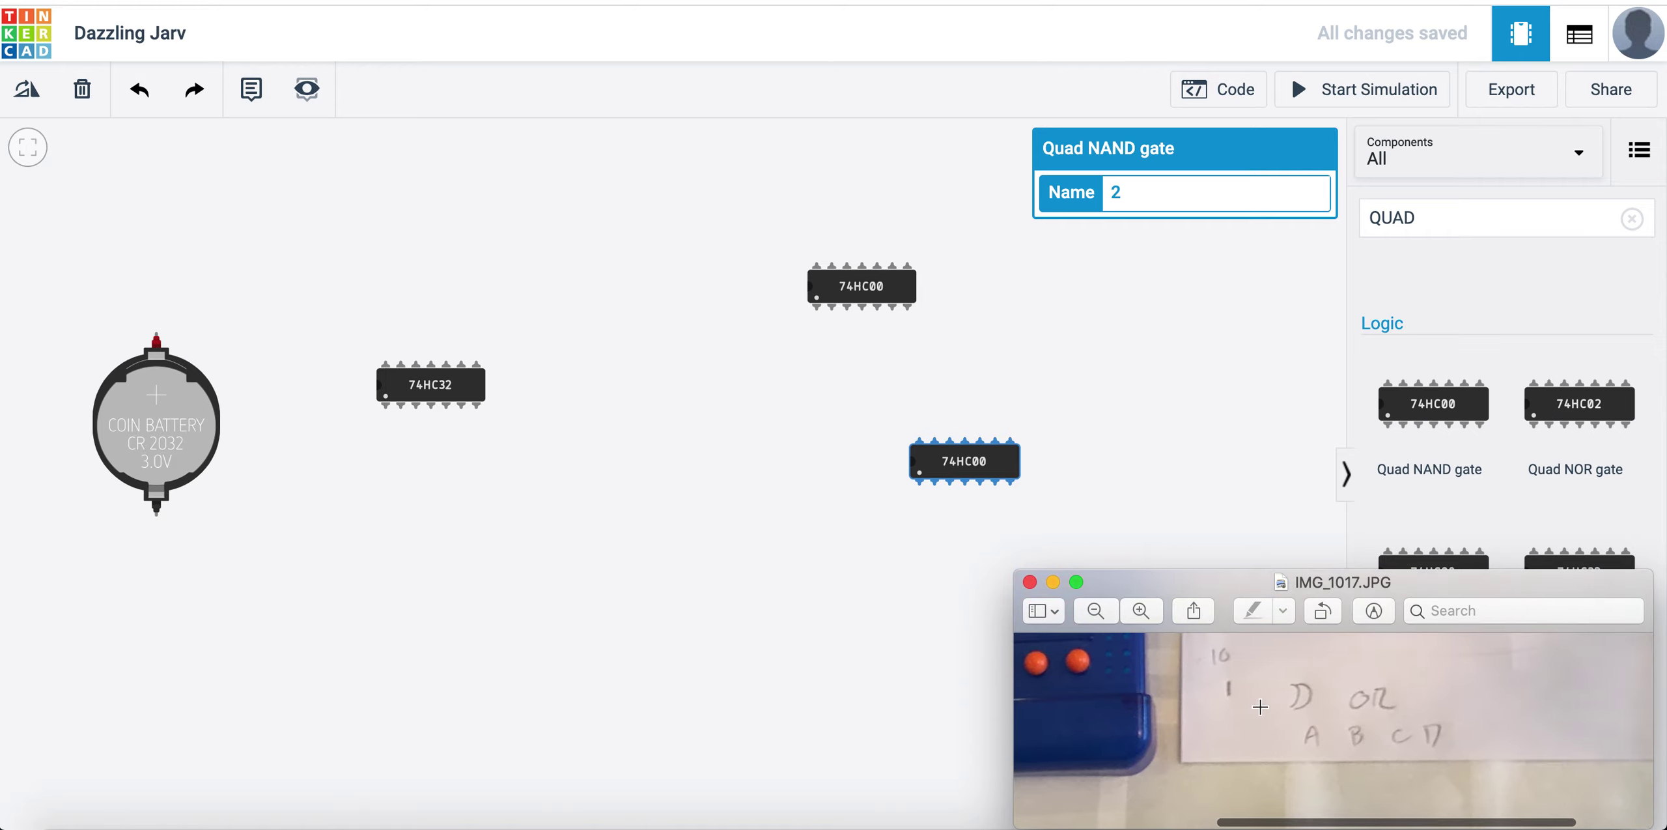
{"action": "scroll", "coordinate": [1338, 728], "scroll_direction": "right", "scroll_amount": 2}
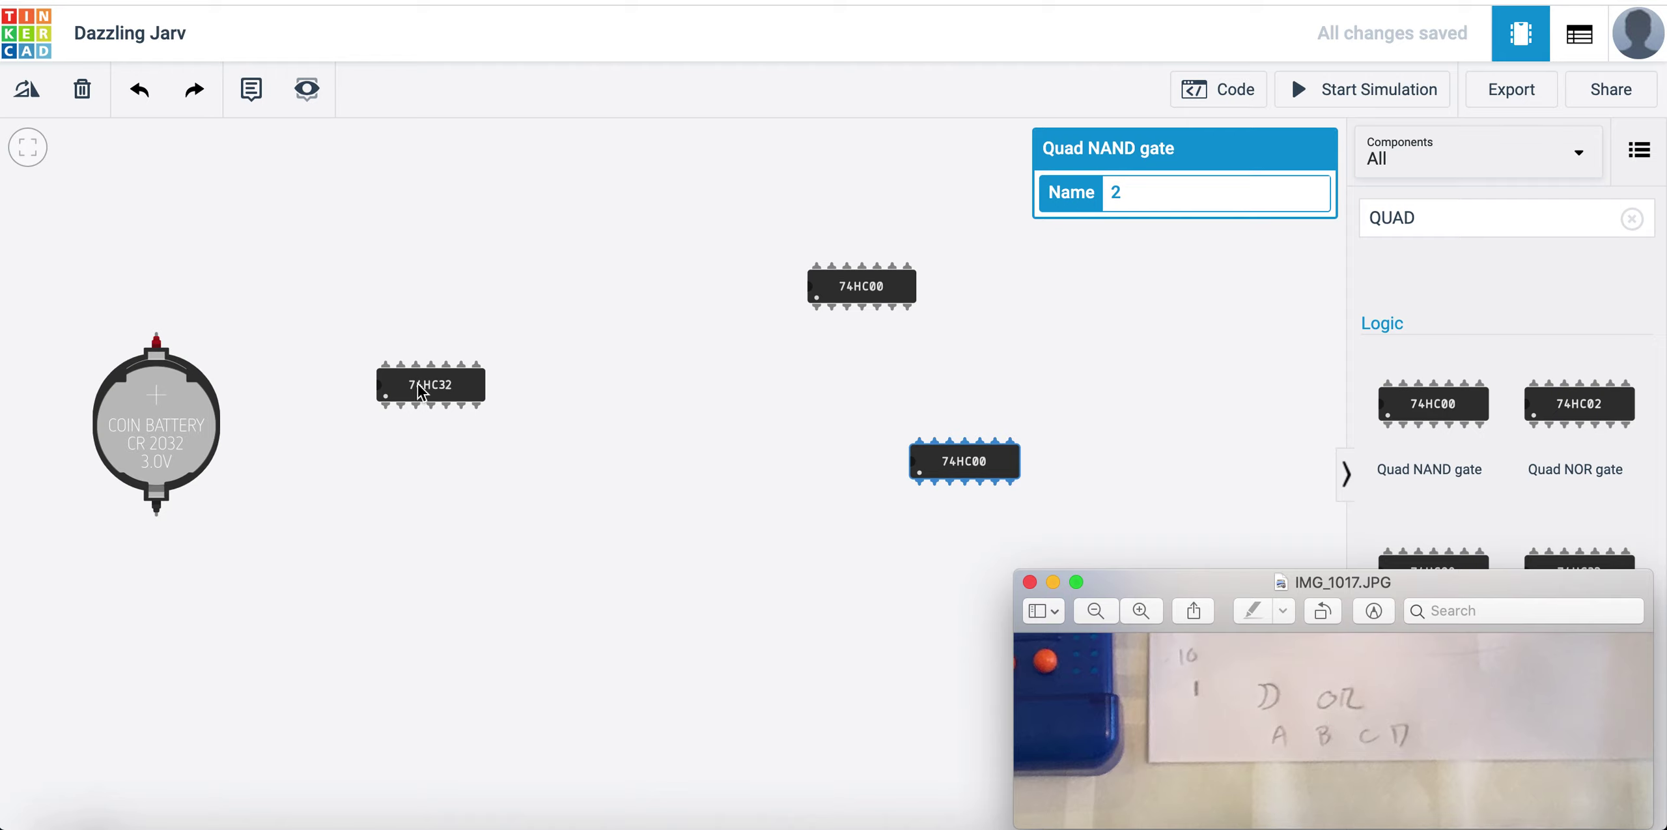
Return to the Tinkercad circuit, clear the component search, and place four pushbuttons in a column between the coin battery and the 74HC32.
{"action": "left_click", "coordinate": [1452, 372]}
{"action": "scroll", "coordinate": [1472, 299], "scroll_direction": "up", "scroll_amount": 3}
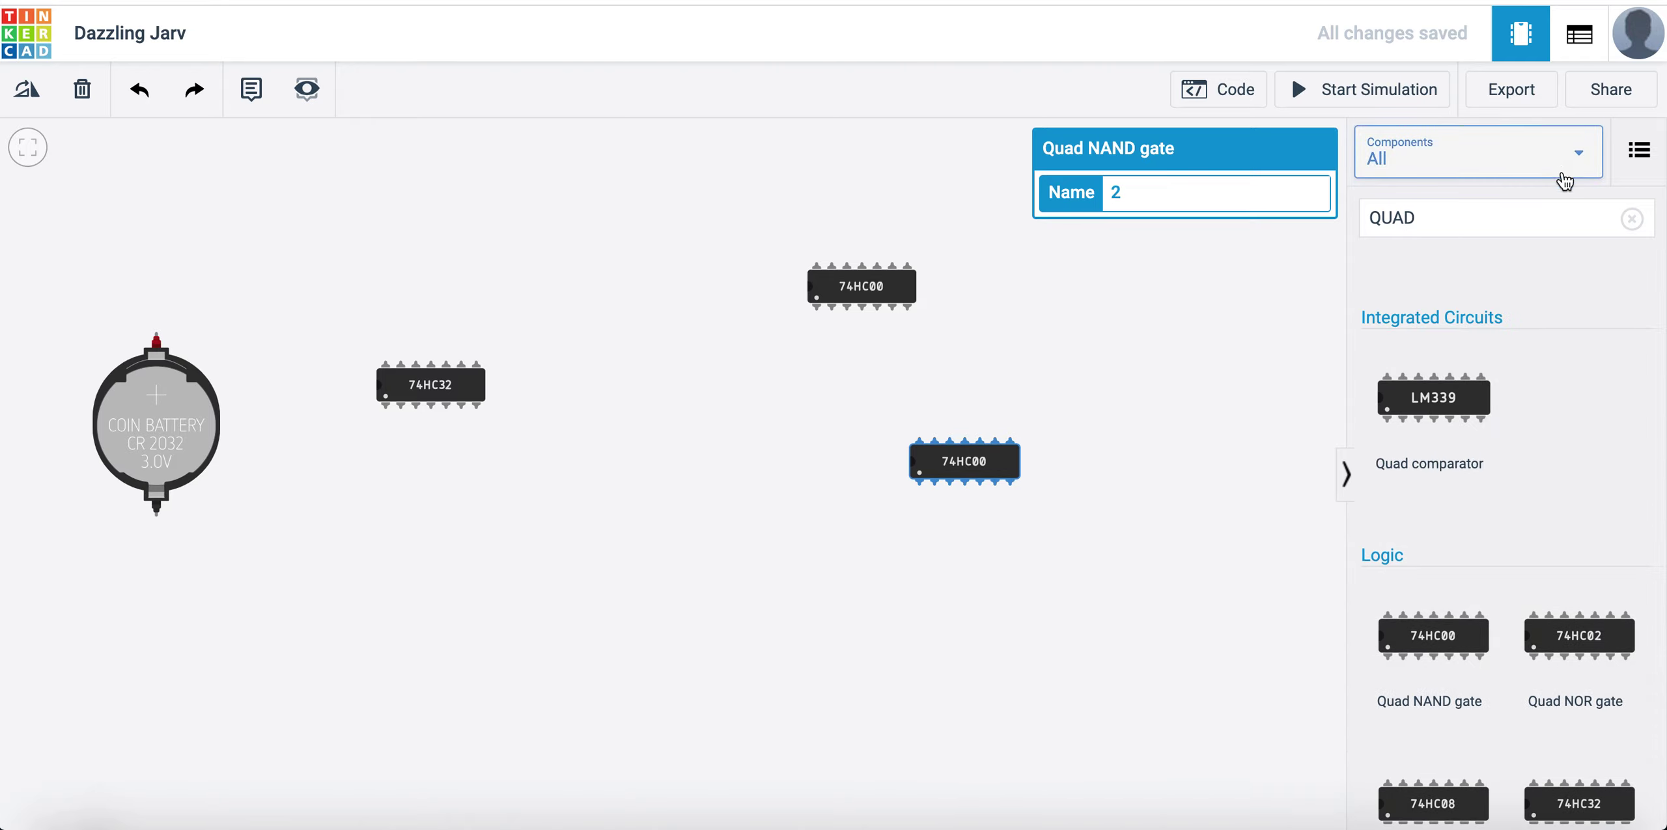
{"action": "left_click", "coordinate": [1634, 221]}
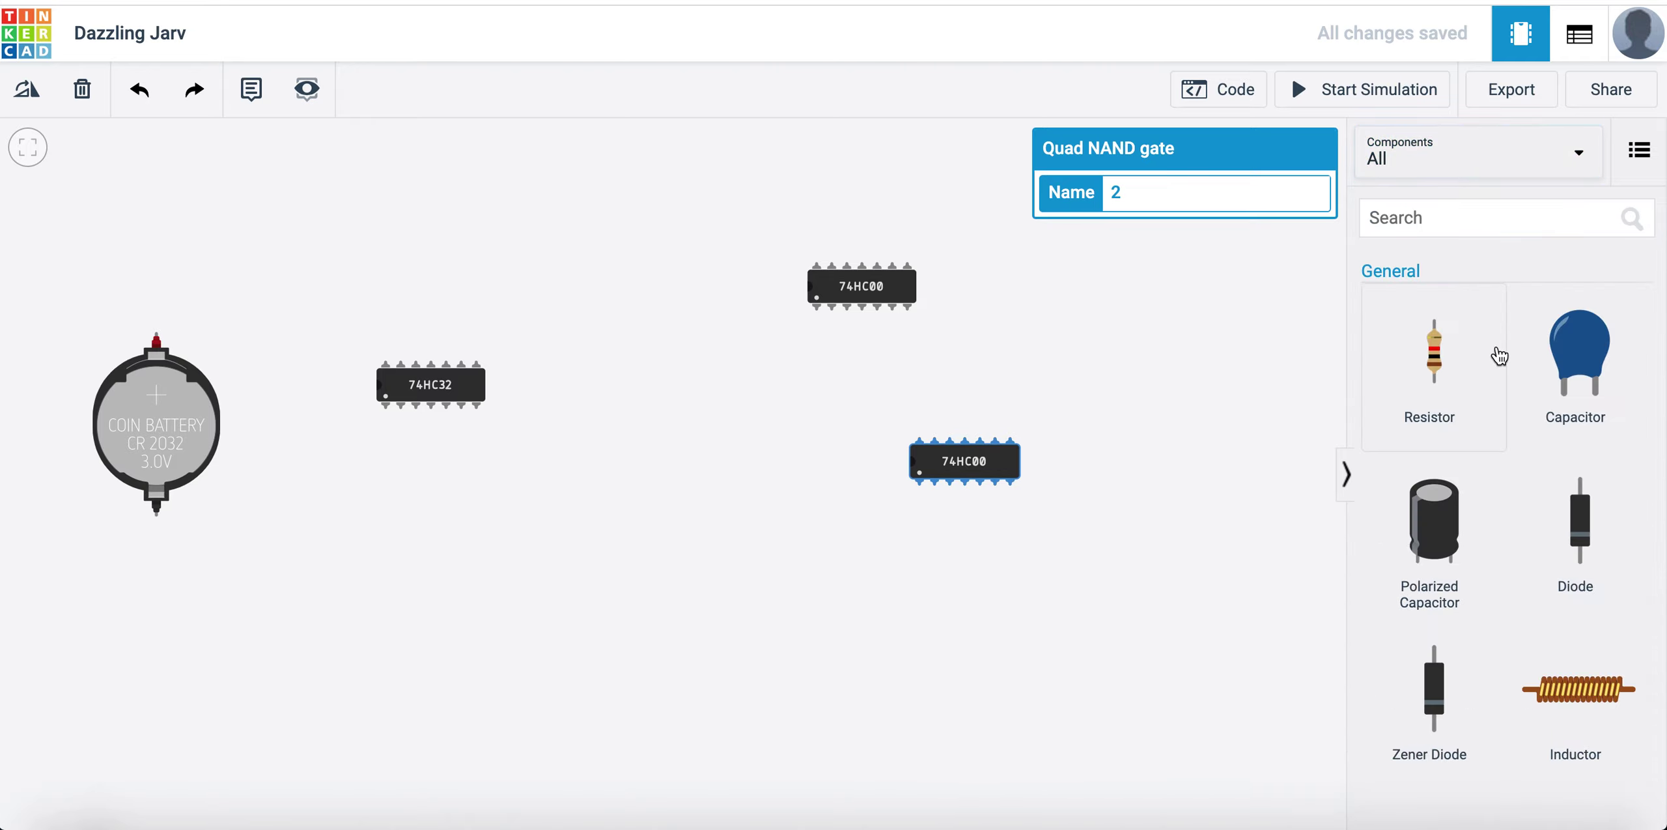
{"action": "scroll", "coordinate": [1492, 355], "scroll_direction": "down", "scroll_amount": 5}
{"action": "left_click_drag", "start_coordinate": [1436, 482], "coordinate": [435, 289]}
{"action": "left_click_drag", "start_coordinate": [471, 390], "coordinate": [703, 417]}
{"action": "left_click_drag", "start_coordinate": [1436, 485], "coordinate": [425, 387]}
{"action": "left_click_drag", "start_coordinate": [1436, 482], "coordinate": [430, 476]}
{"action": "left_click_drag", "start_coordinate": [1447, 478], "coordinate": [434, 580]}
Move the 74HC32 up beside the uppermost pushbutton and shift both 74HC00 chips farther right.
{"action": "left_click_drag", "start_coordinate": [694, 407], "coordinate": [702, 293]}
{"action": "left_click_drag", "start_coordinate": [861, 297], "coordinate": [1061, 283]}
{"action": "left_click_drag", "start_coordinate": [1016, 468], "coordinate": [1206, 422]}
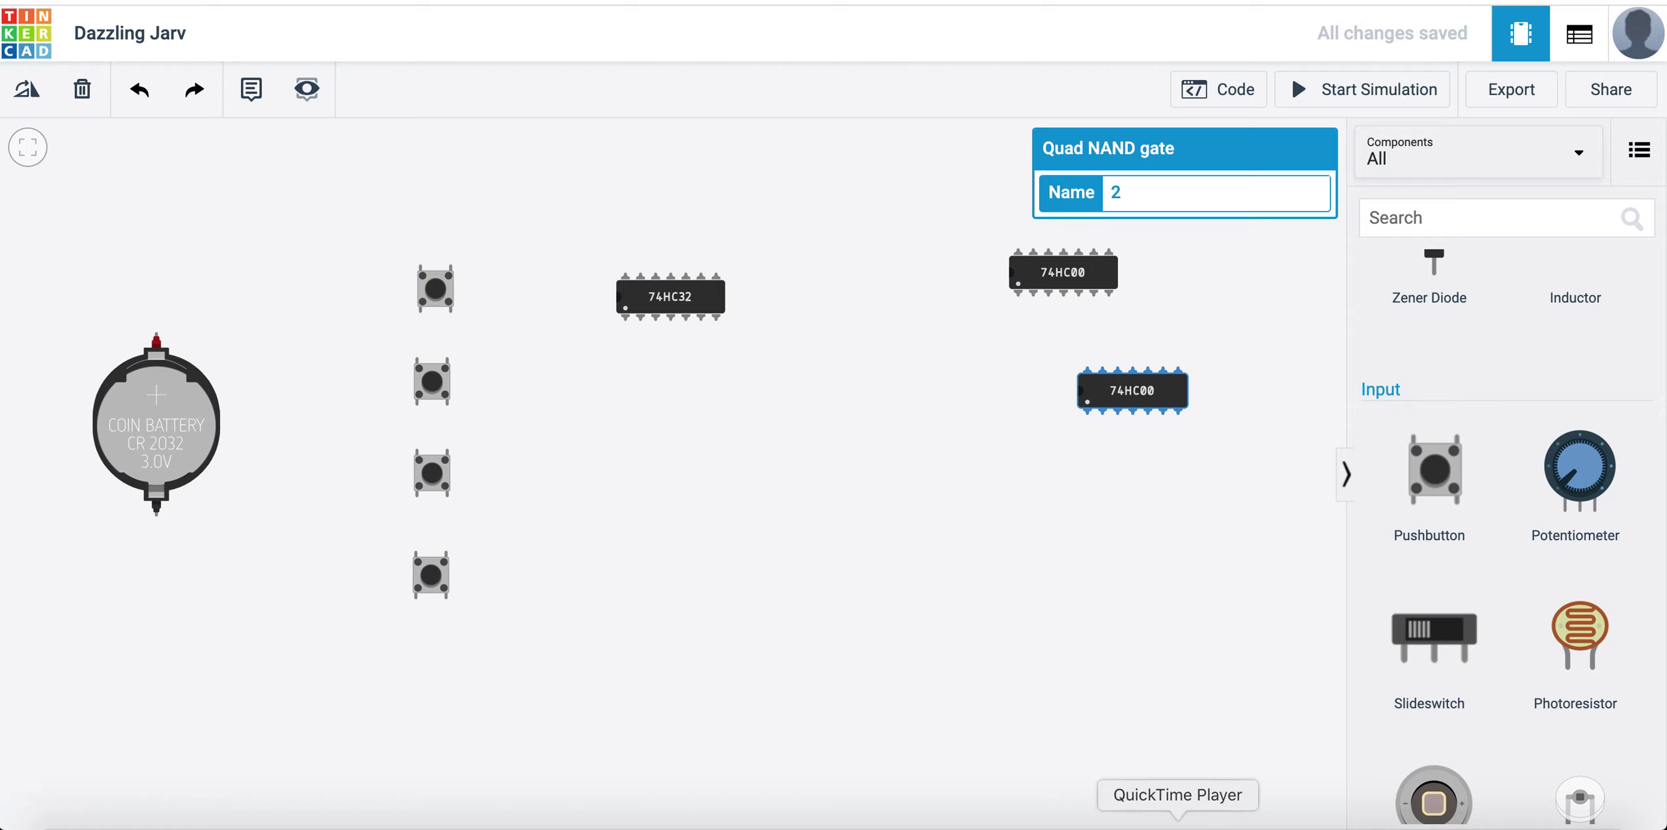
Check the gate notes in IMG_1017.JPG again, and wire the battery's positive terminal to the 74HC32's upper-left power pin in red.
{"action": "left_click", "coordinate": [1263, 822]}
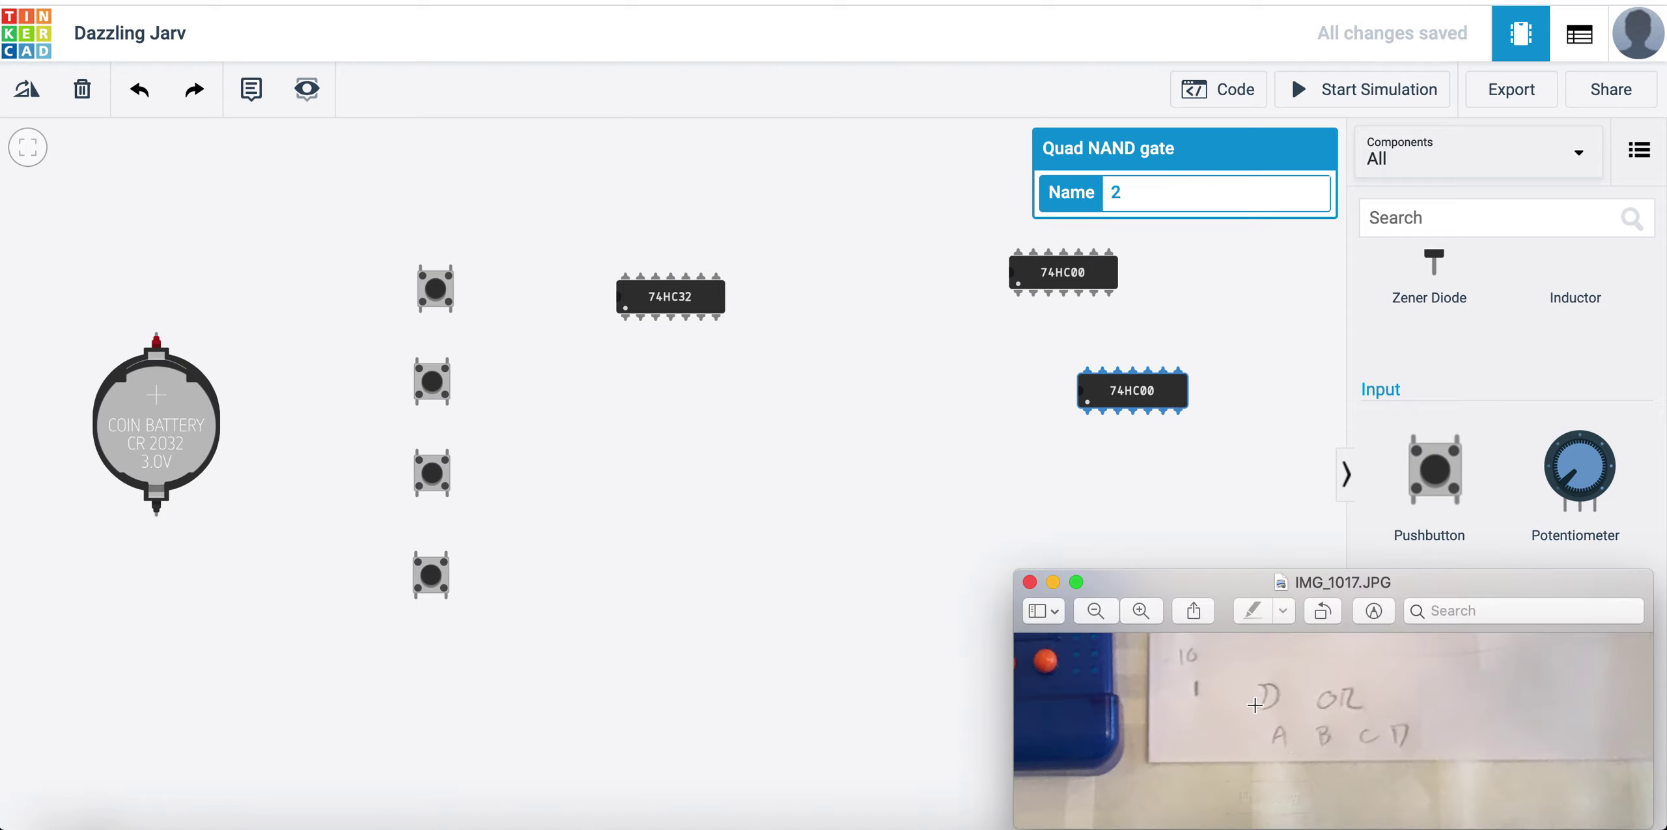
{"action": "scroll", "coordinate": [1256, 704], "scroll_direction": "left", "scroll_amount": 10}
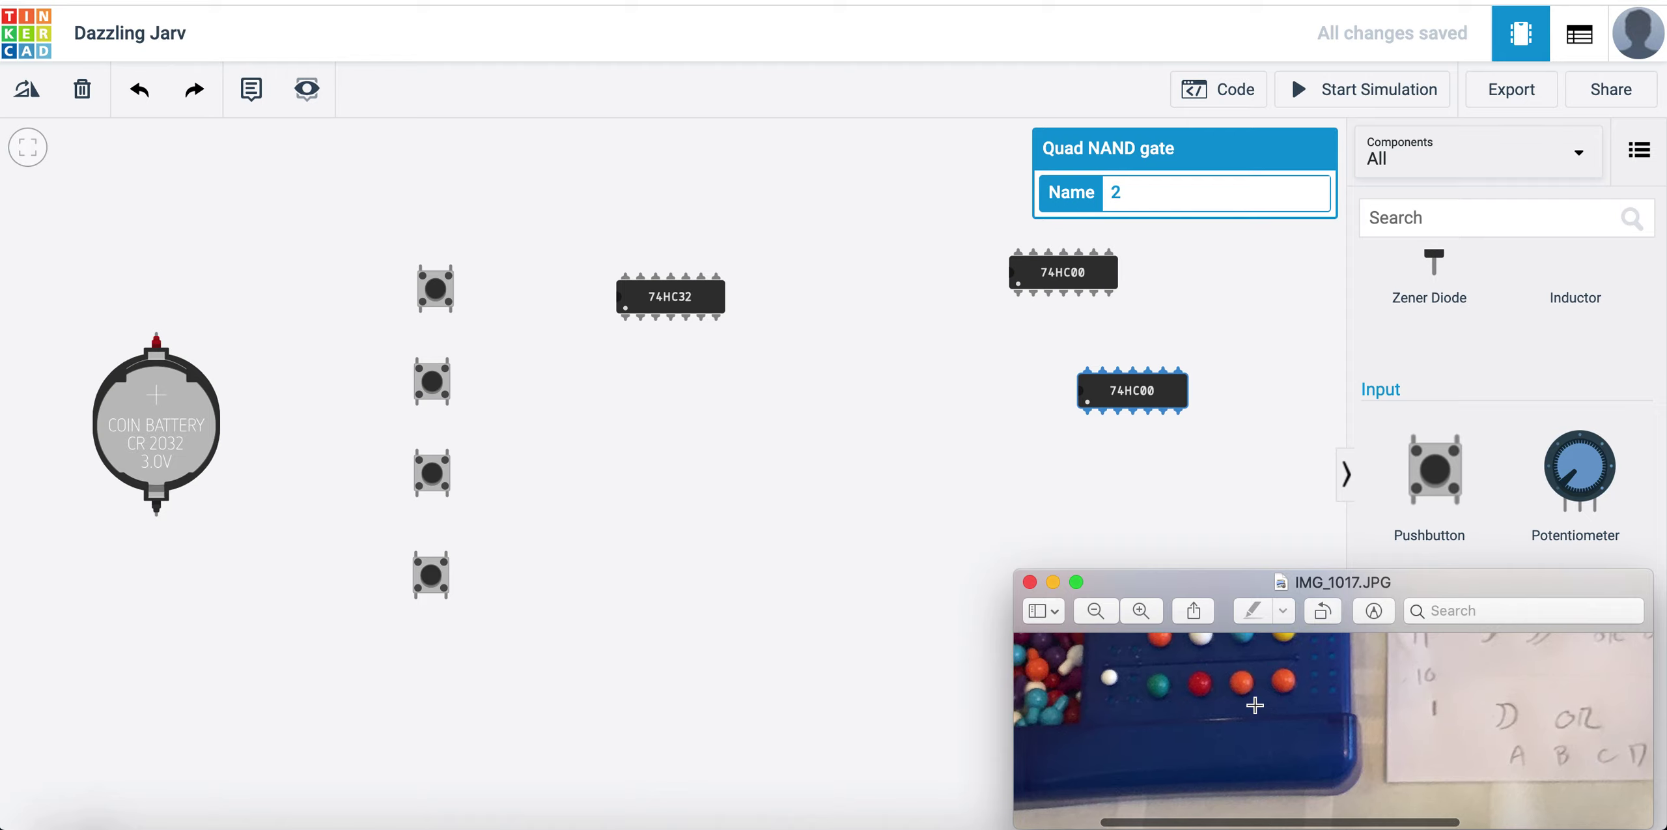
{"action": "scroll", "coordinate": [1255, 704], "scroll_direction": "right", "scroll_amount": 5}
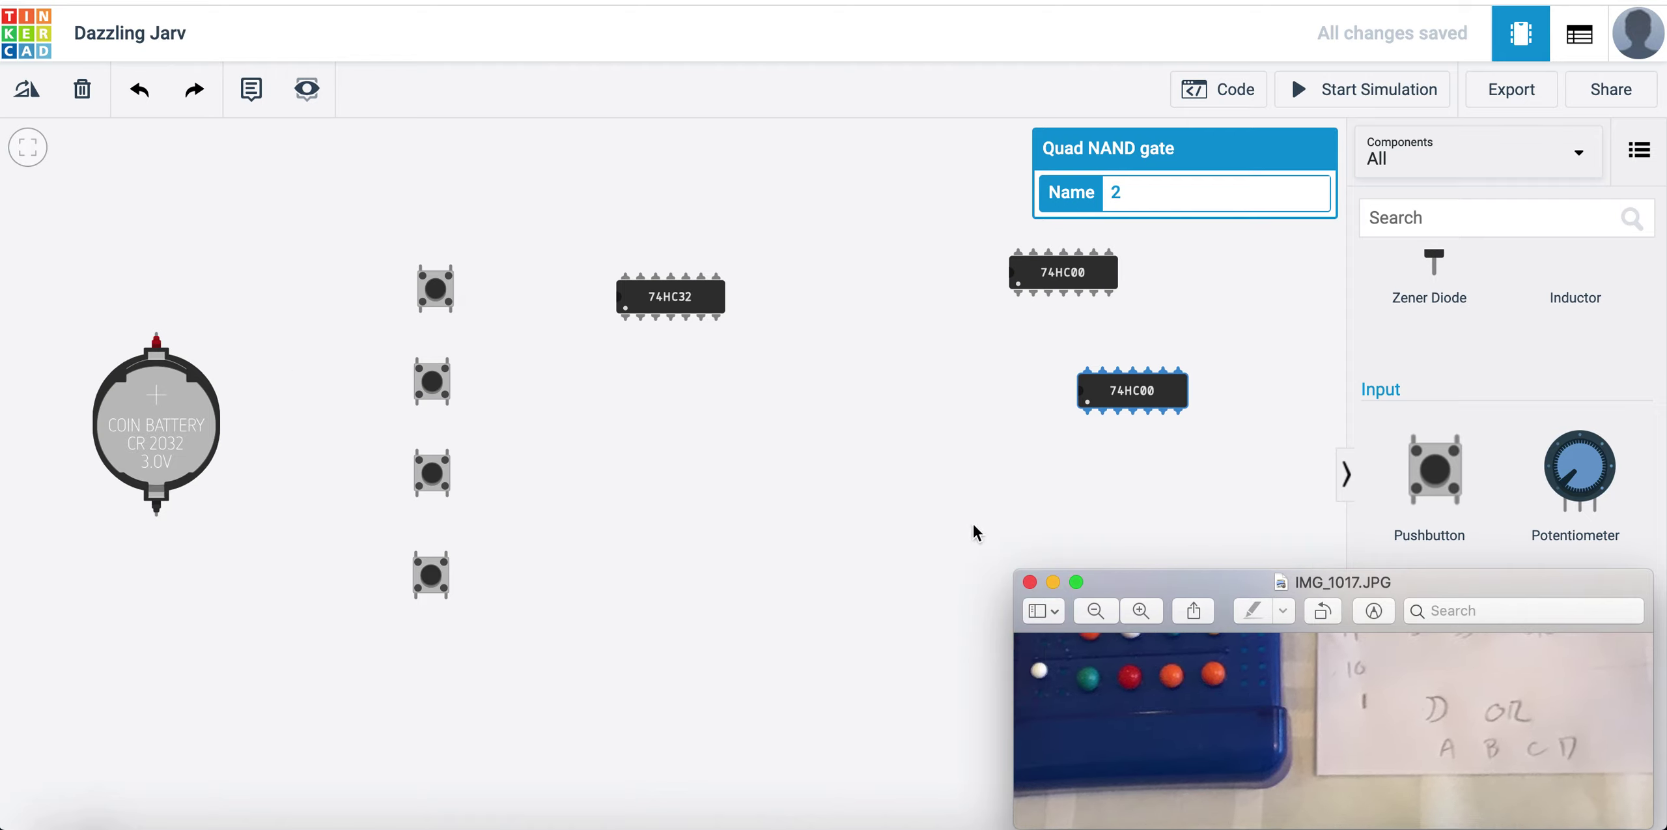
{"action": "key", "text": "super+Tab"}
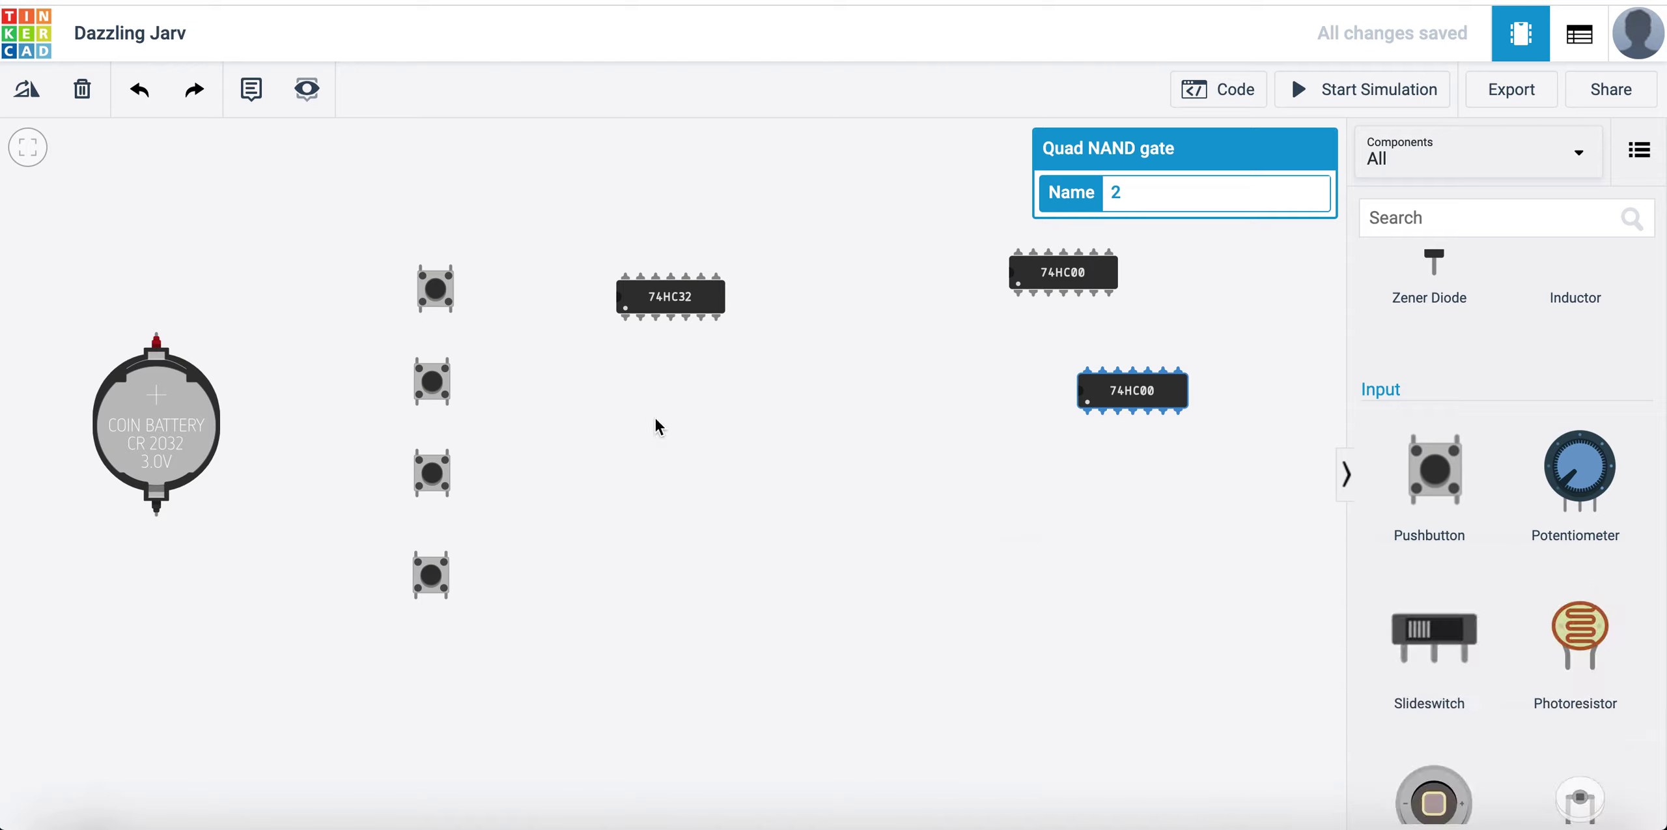
{"action": "left_click", "coordinate": [157, 335]}
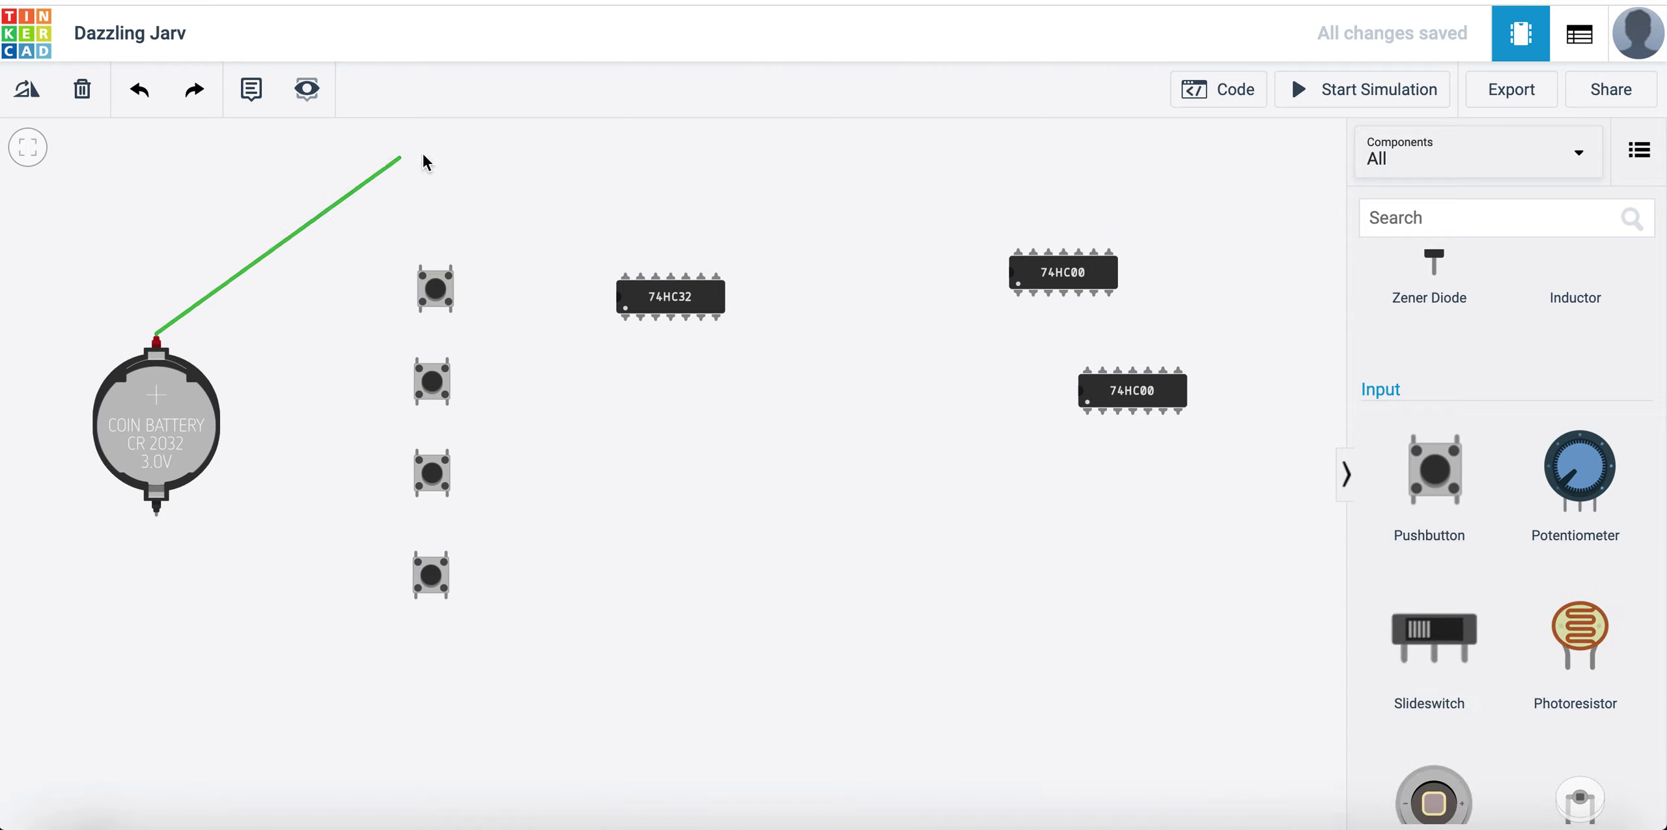
{"action": "left_click", "coordinate": [222, 153]}
{"action": "left_click", "coordinate": [632, 153]}
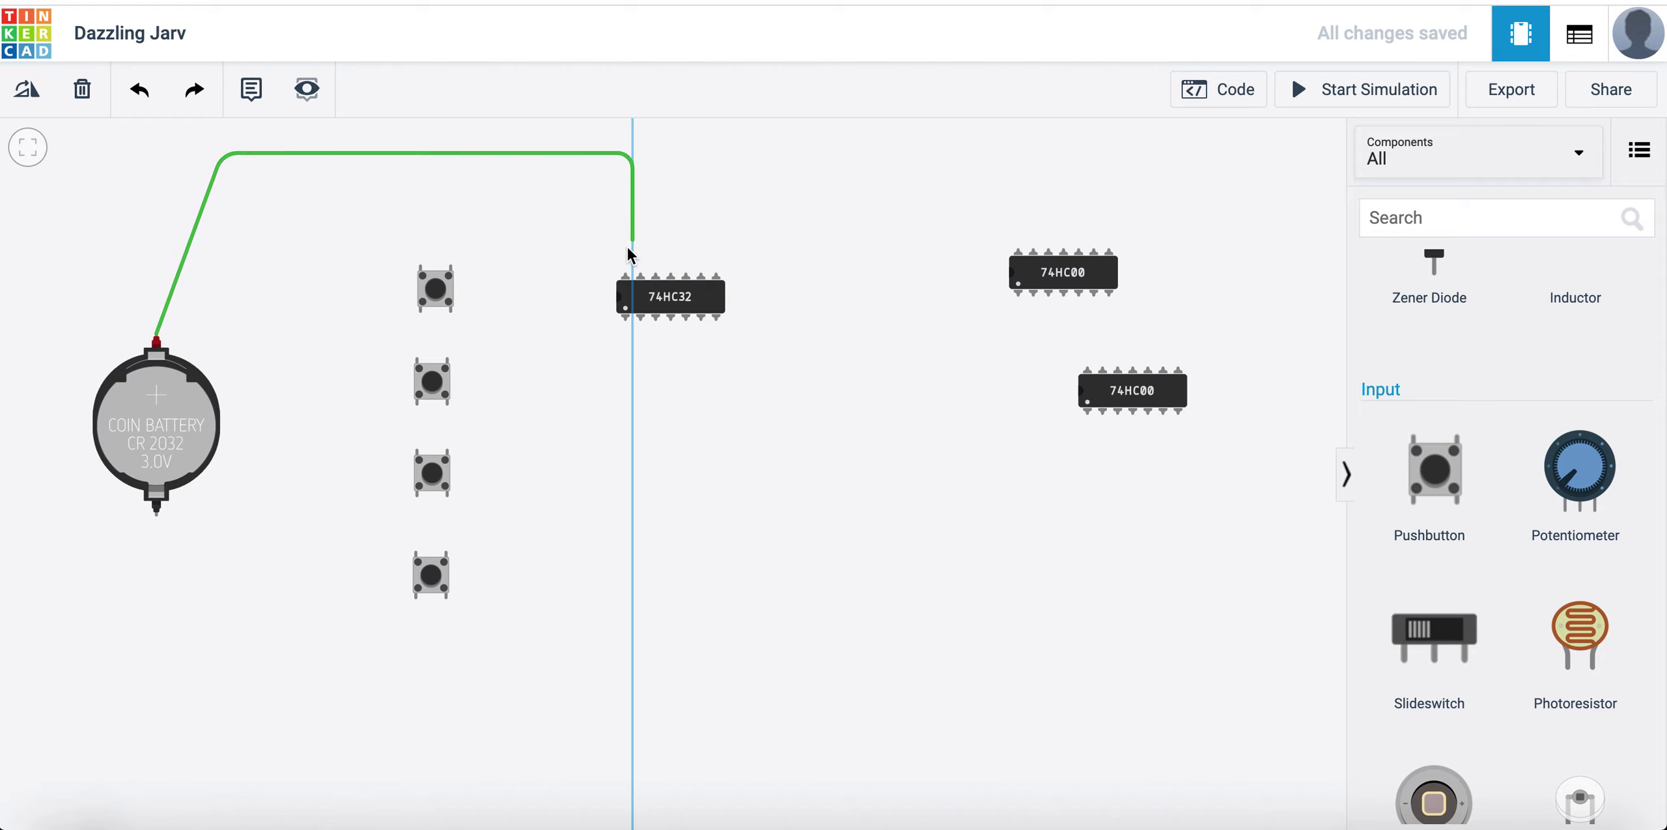
{"action": "left_click", "coordinate": [625, 274]}
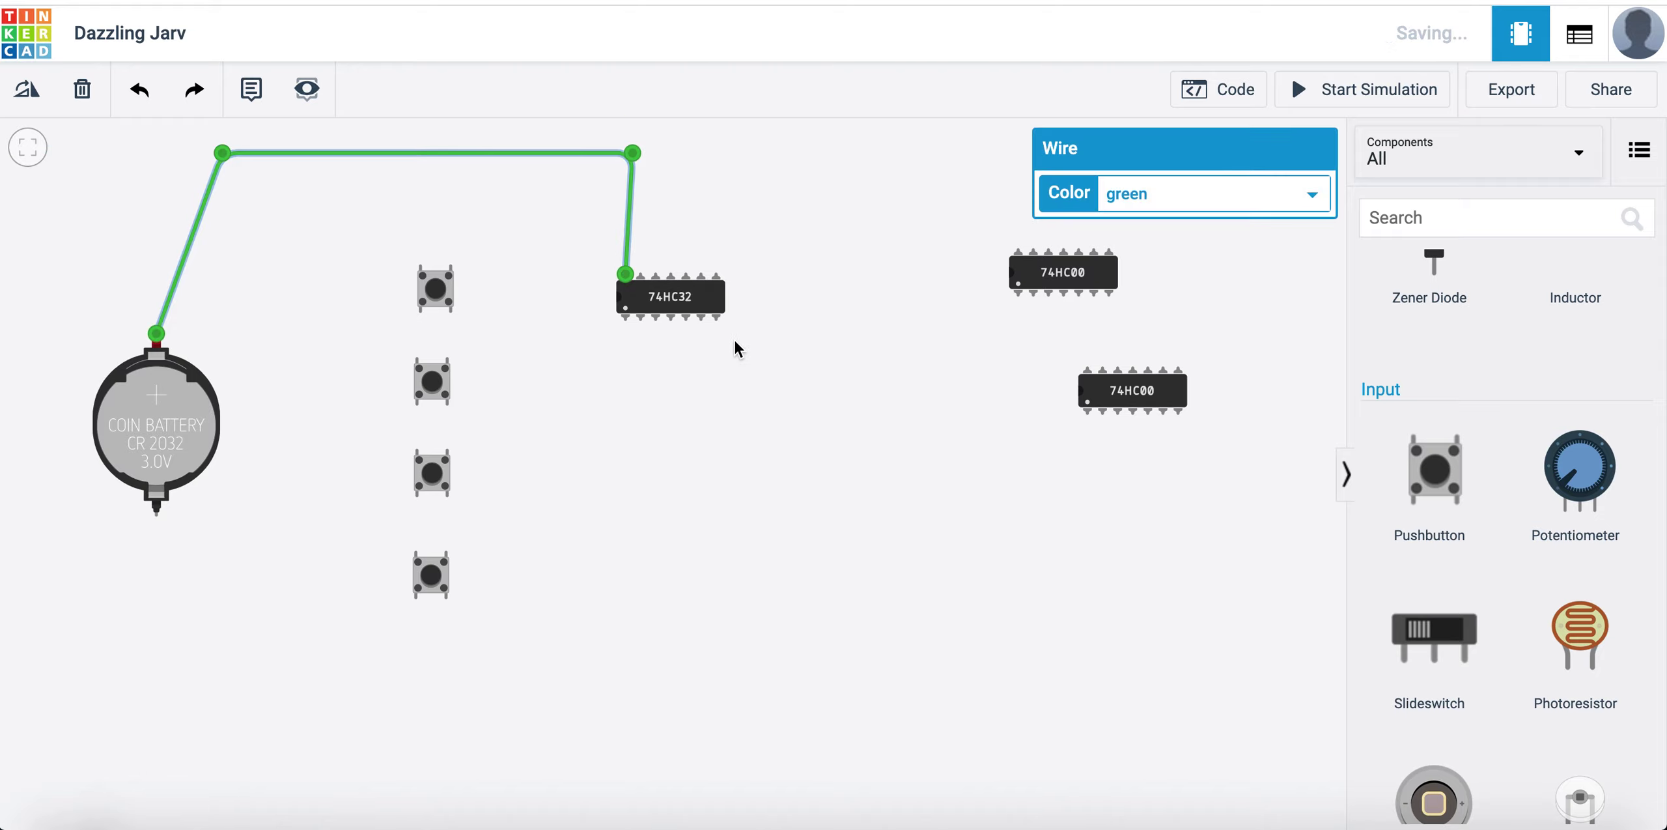
{"action": "left_click", "coordinate": [1256, 190]}
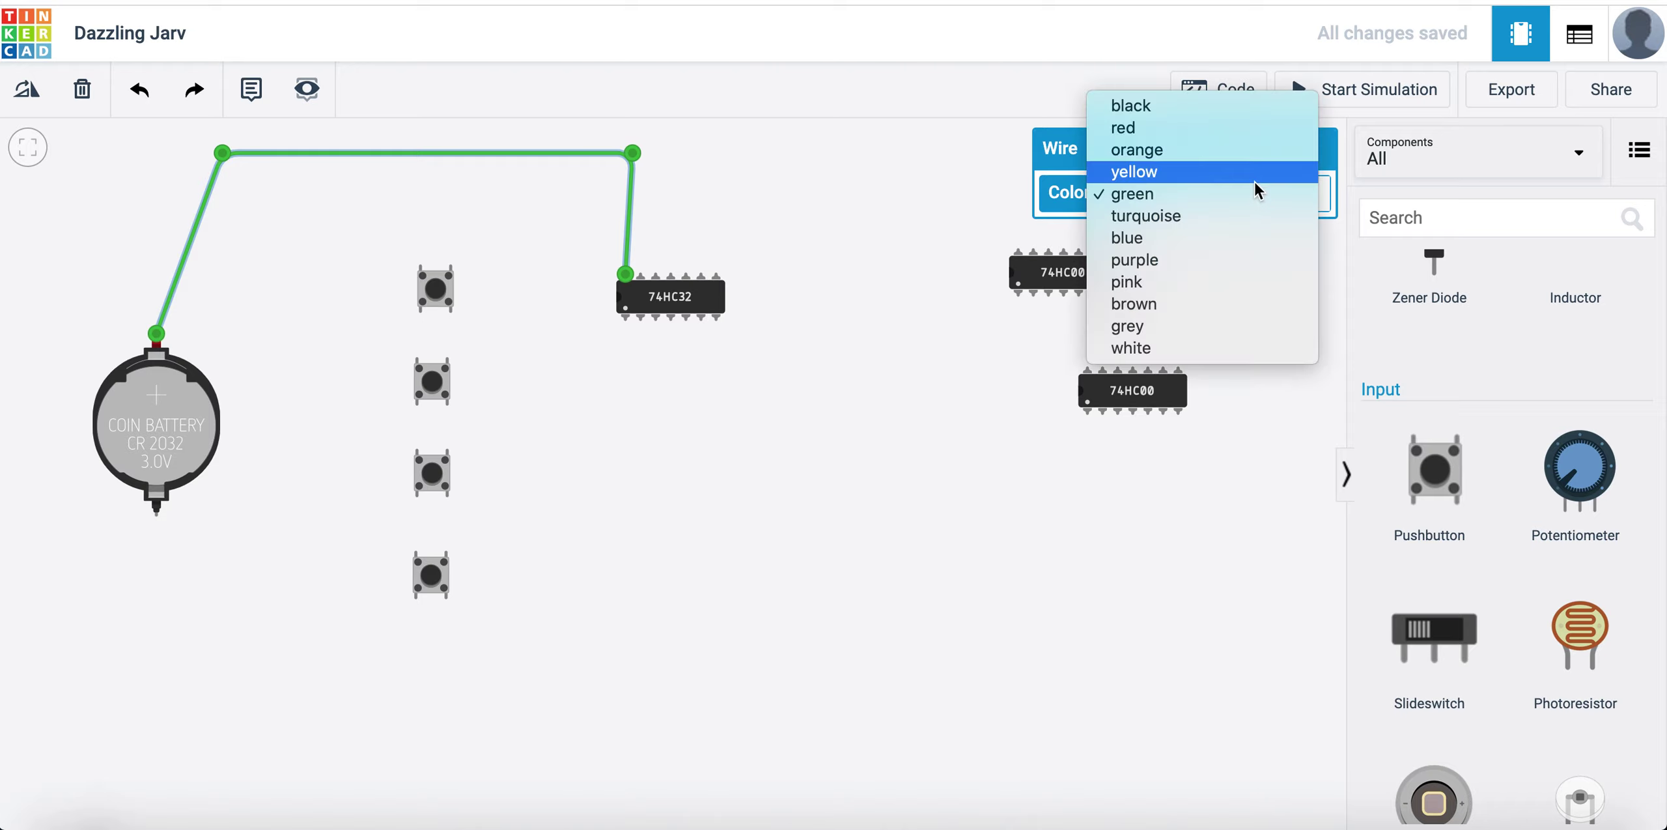
{"action": "left_click", "coordinate": [1209, 129]}
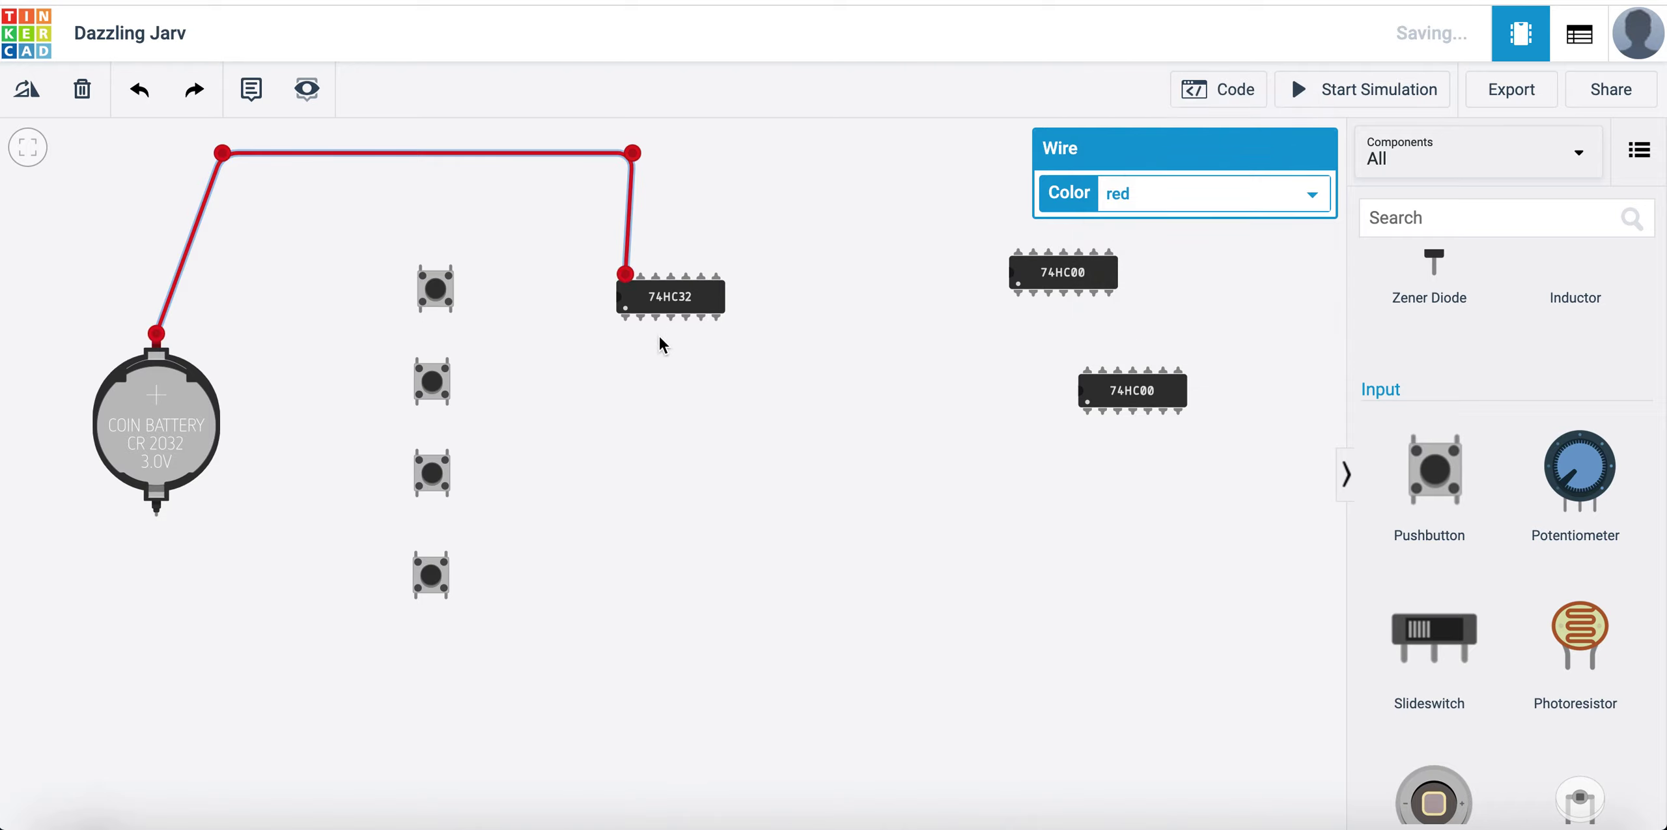
Wire the 74HC32's lower-right ground pin around below the pushbuttons to the battery's negative terminal and colour the wire black.
{"action": "left_click", "coordinate": [717, 319]}
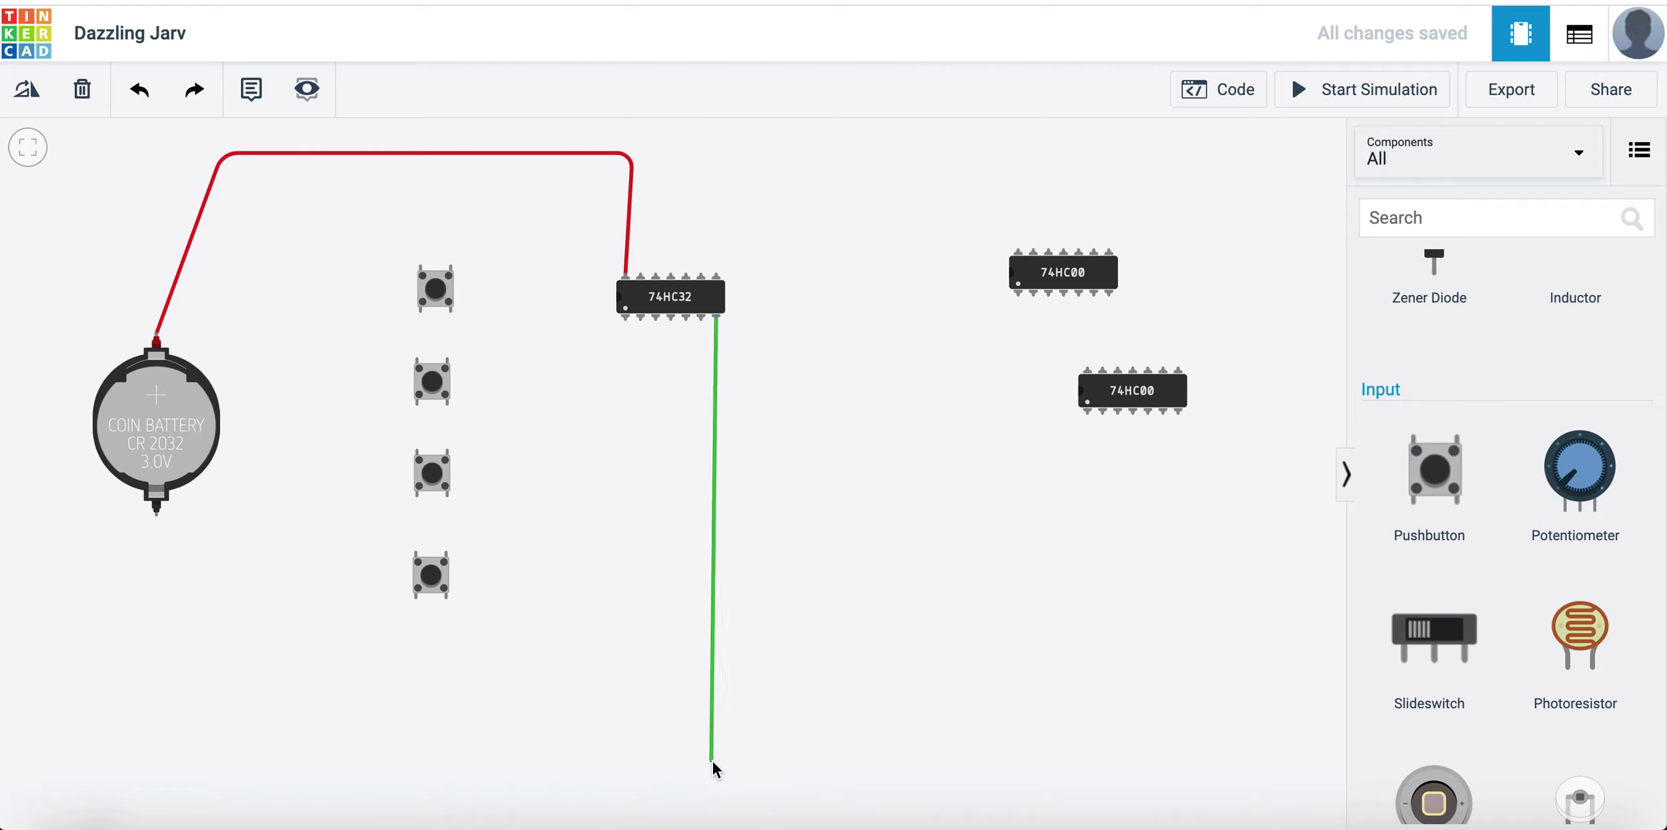
{"action": "left_click", "coordinate": [717, 775]}
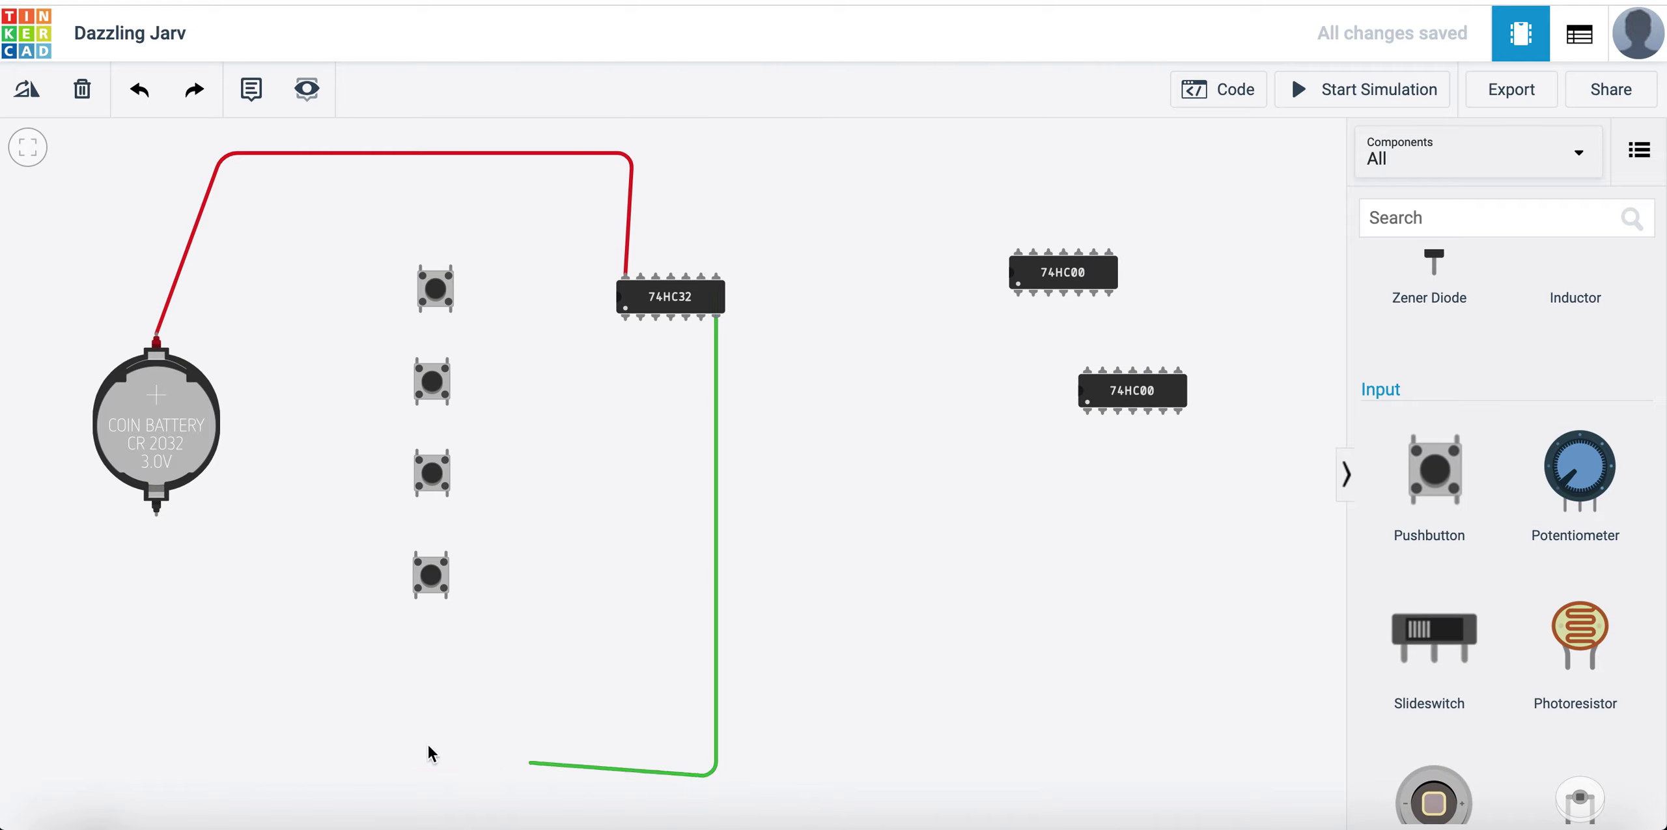
{"action": "left_click", "coordinate": [156, 773]}
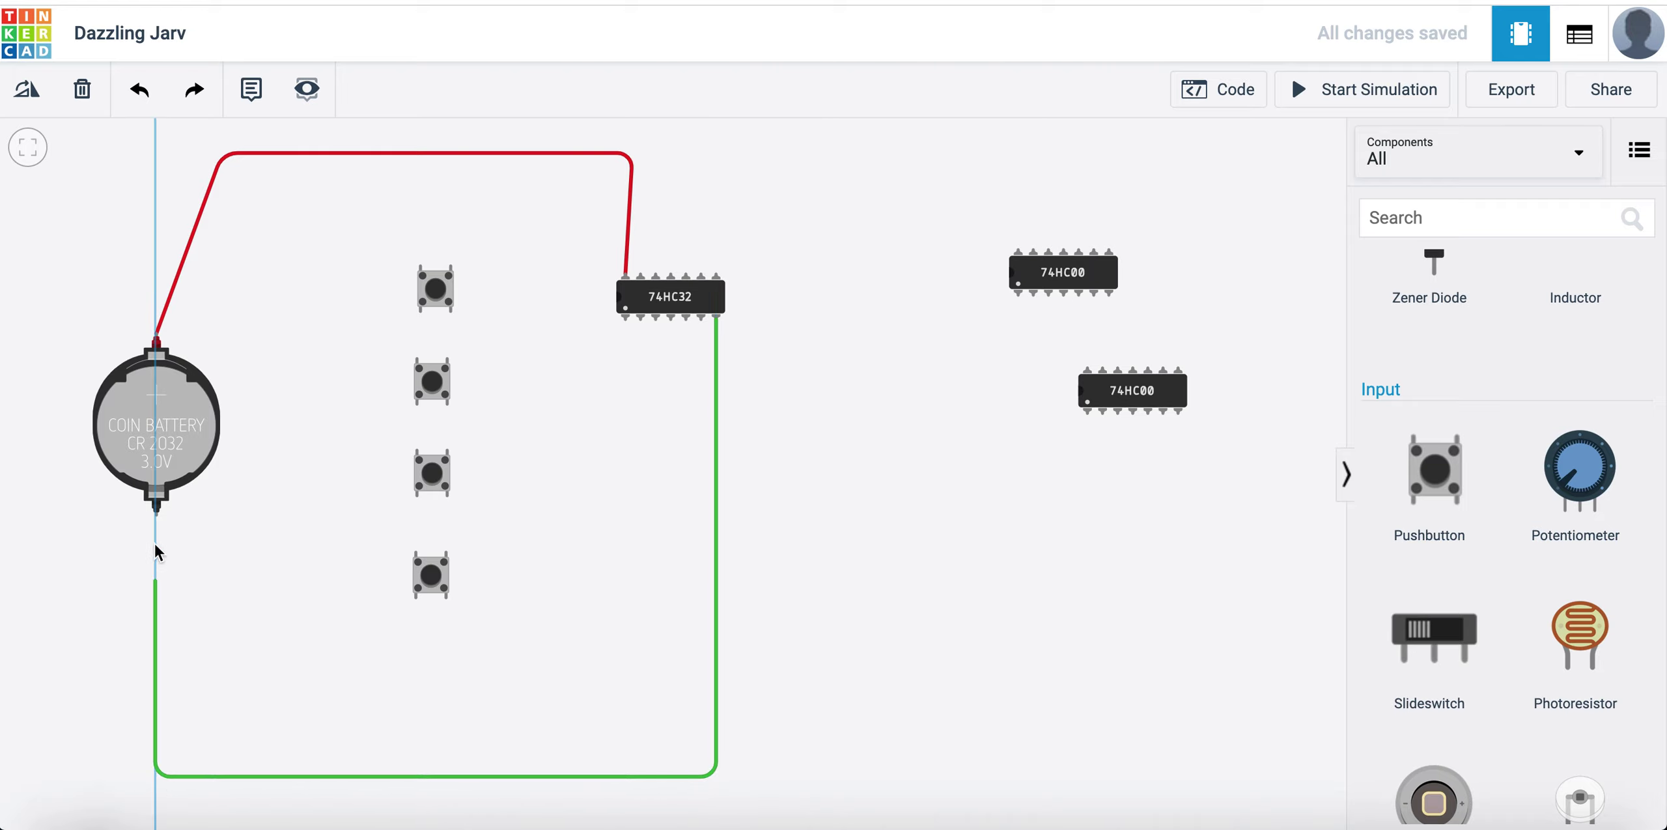
{"action": "left_click", "coordinate": [156, 517]}
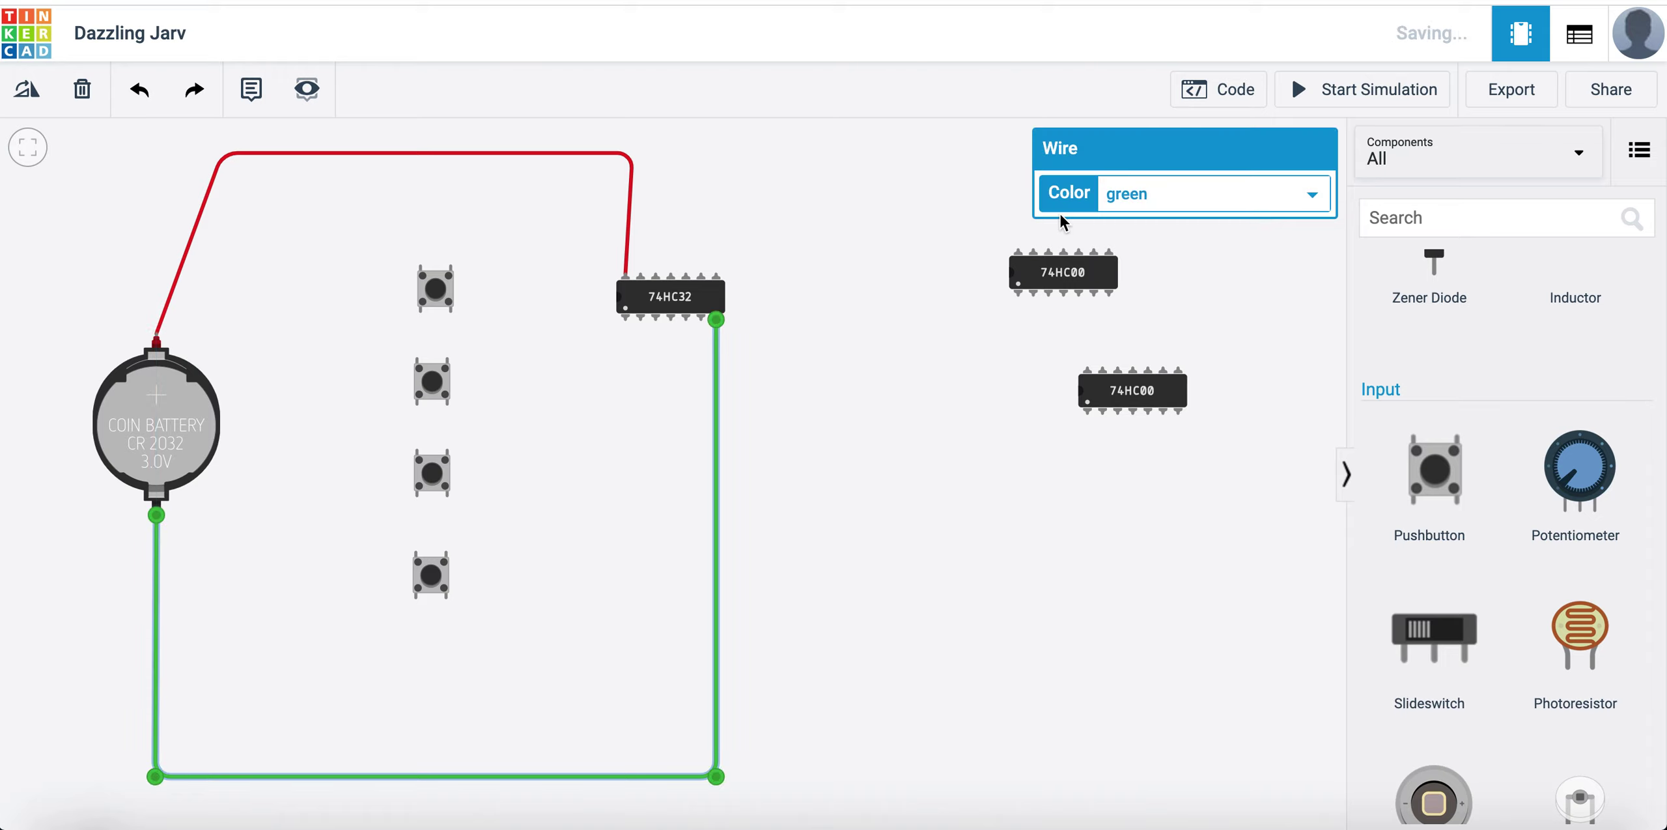
{"action": "left_click", "coordinate": [1146, 203]}
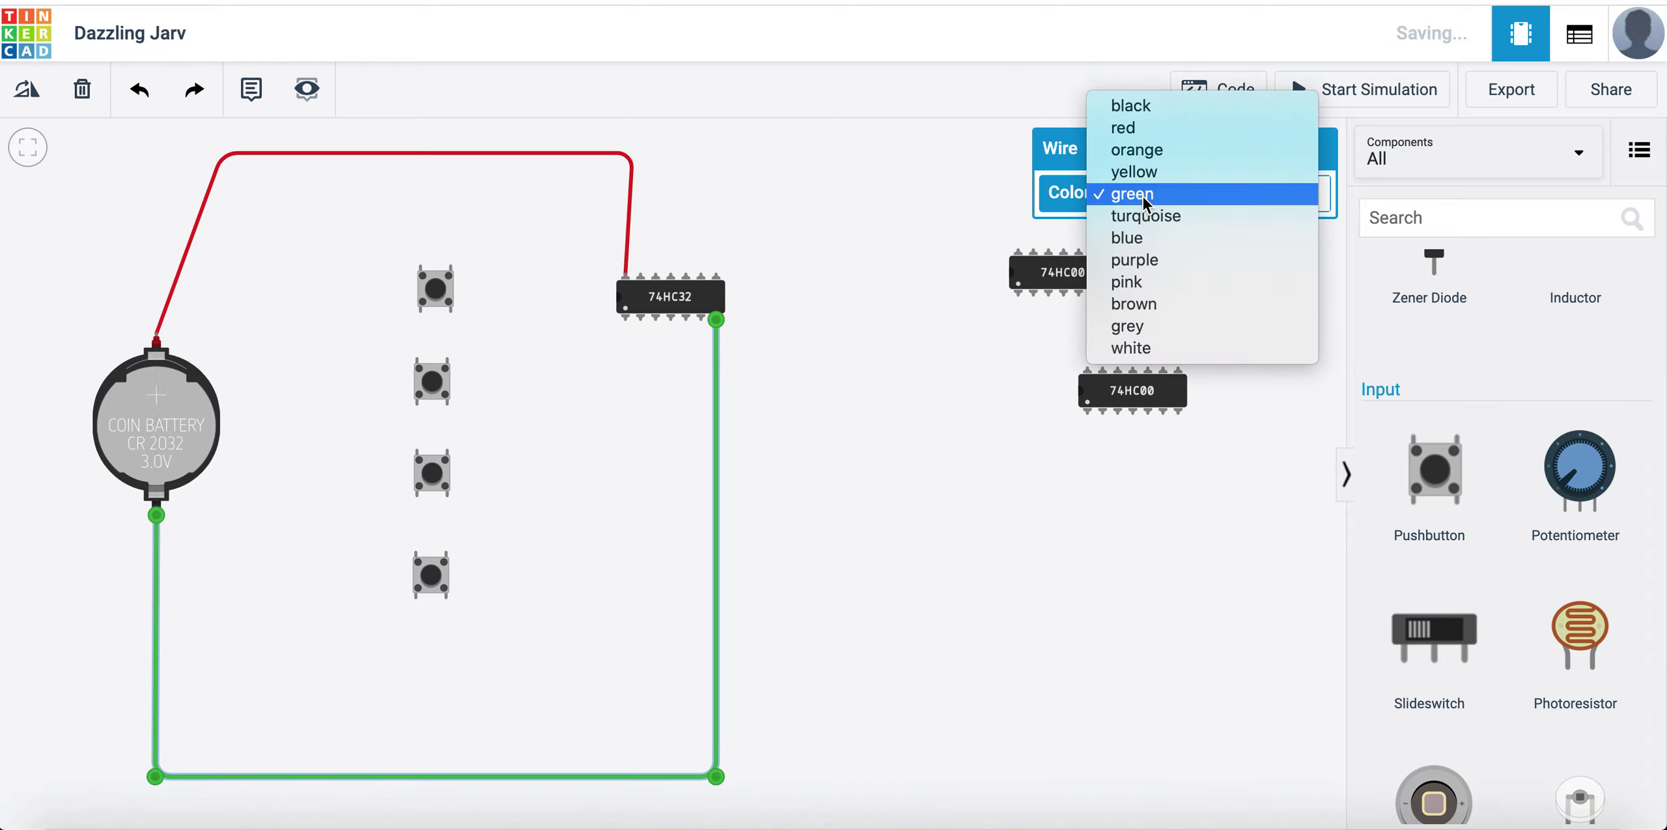
{"action": "left_click", "coordinate": [1148, 105]}
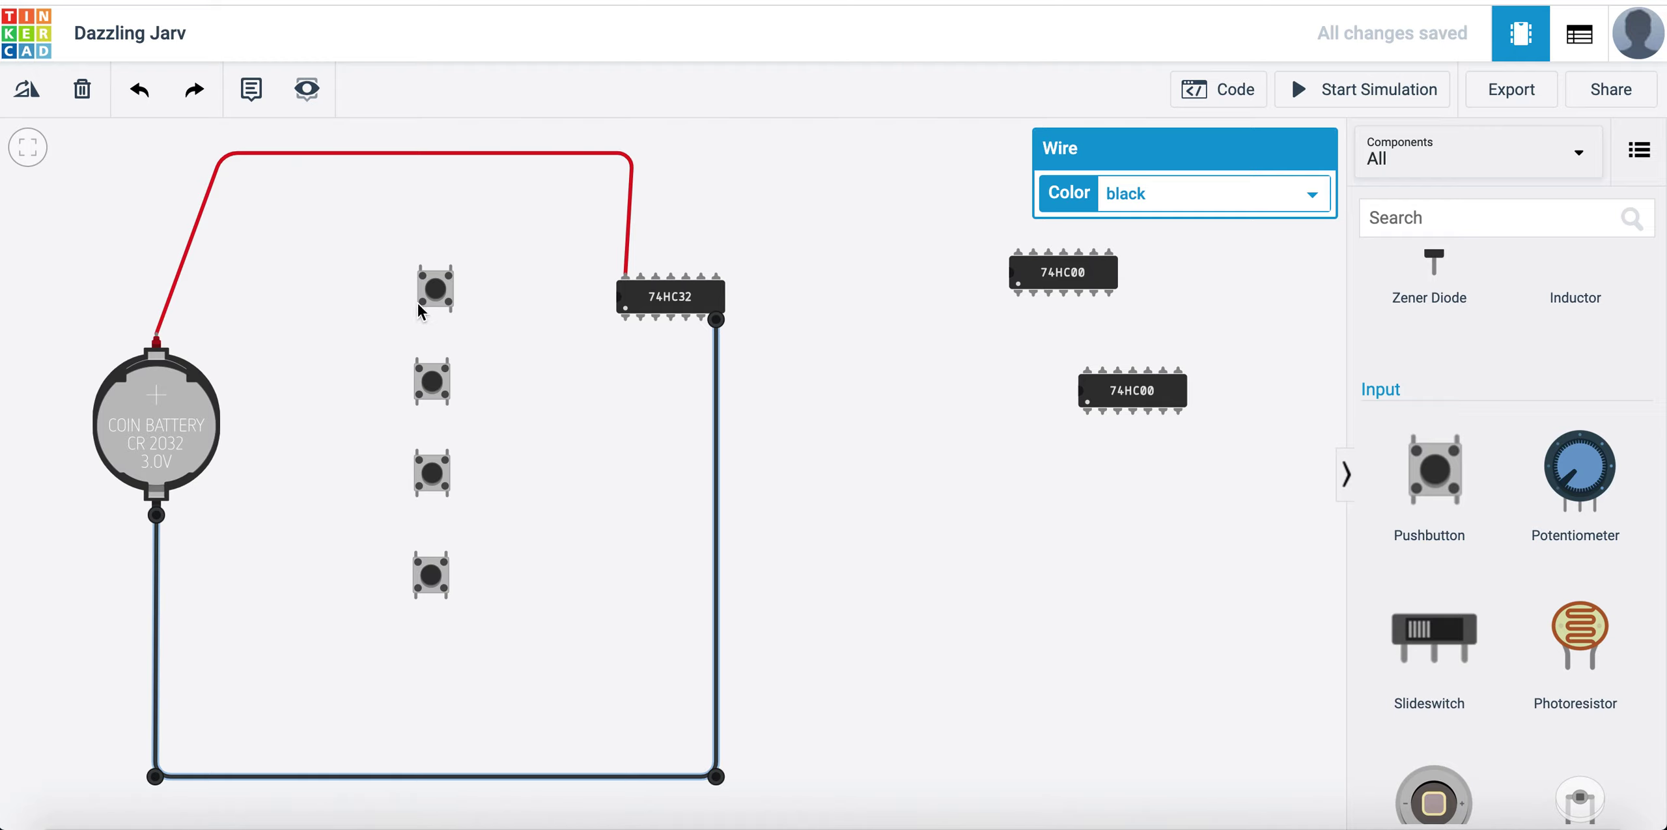
Wire the uppermost pushbutton's upper-left terminal to the battery's positive terminal and colour the wire red.
{"action": "left_click", "coordinate": [420, 267]}
{"action": "left_click", "coordinate": [156, 333]}
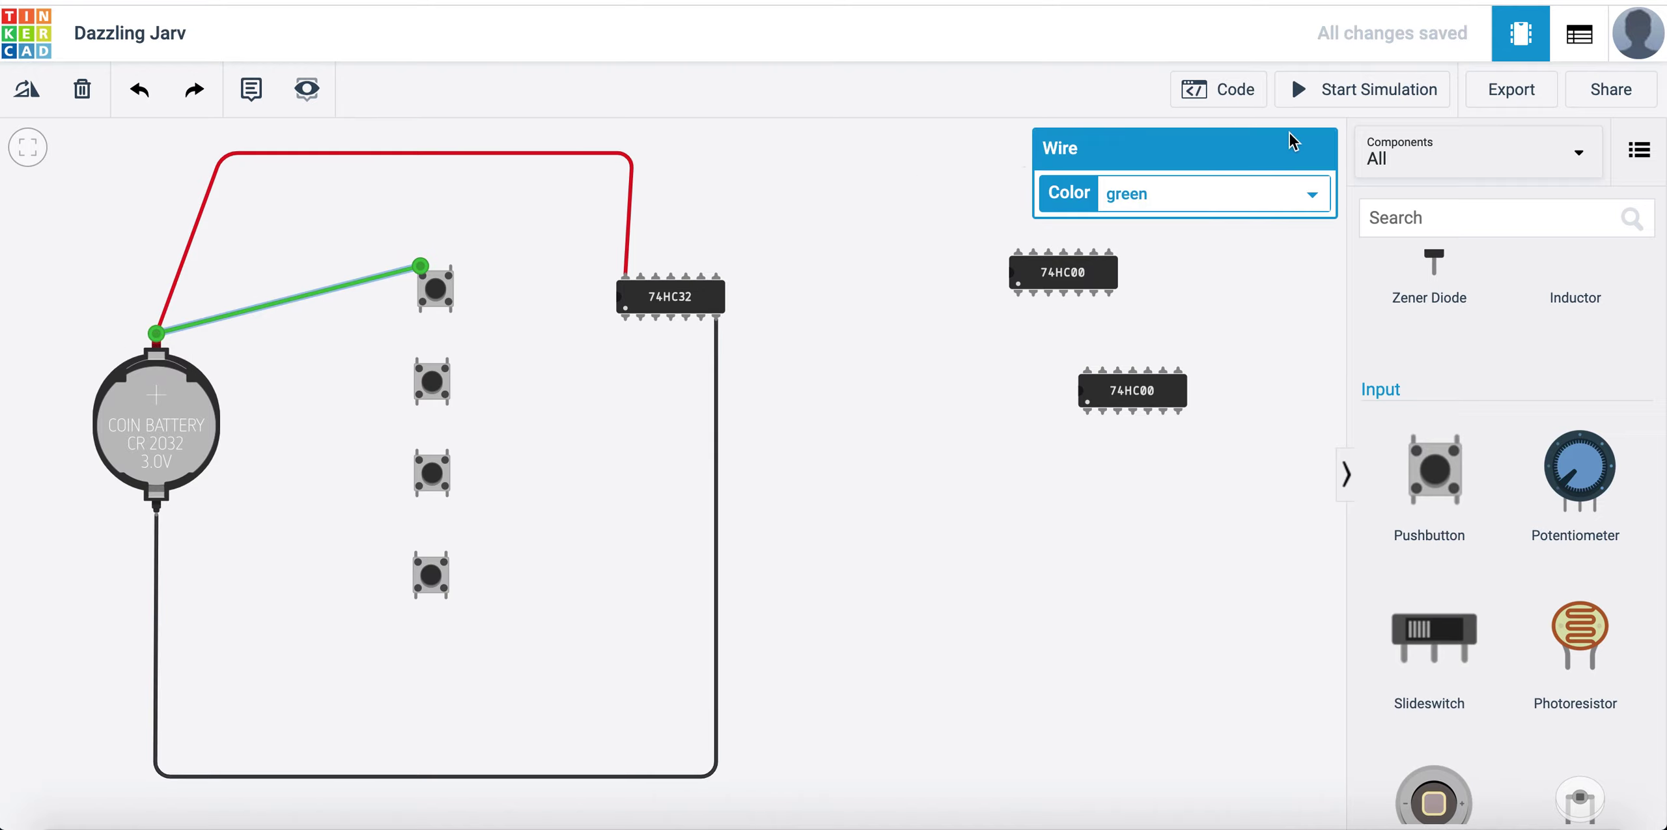
{"action": "left_click", "coordinate": [1262, 203]}
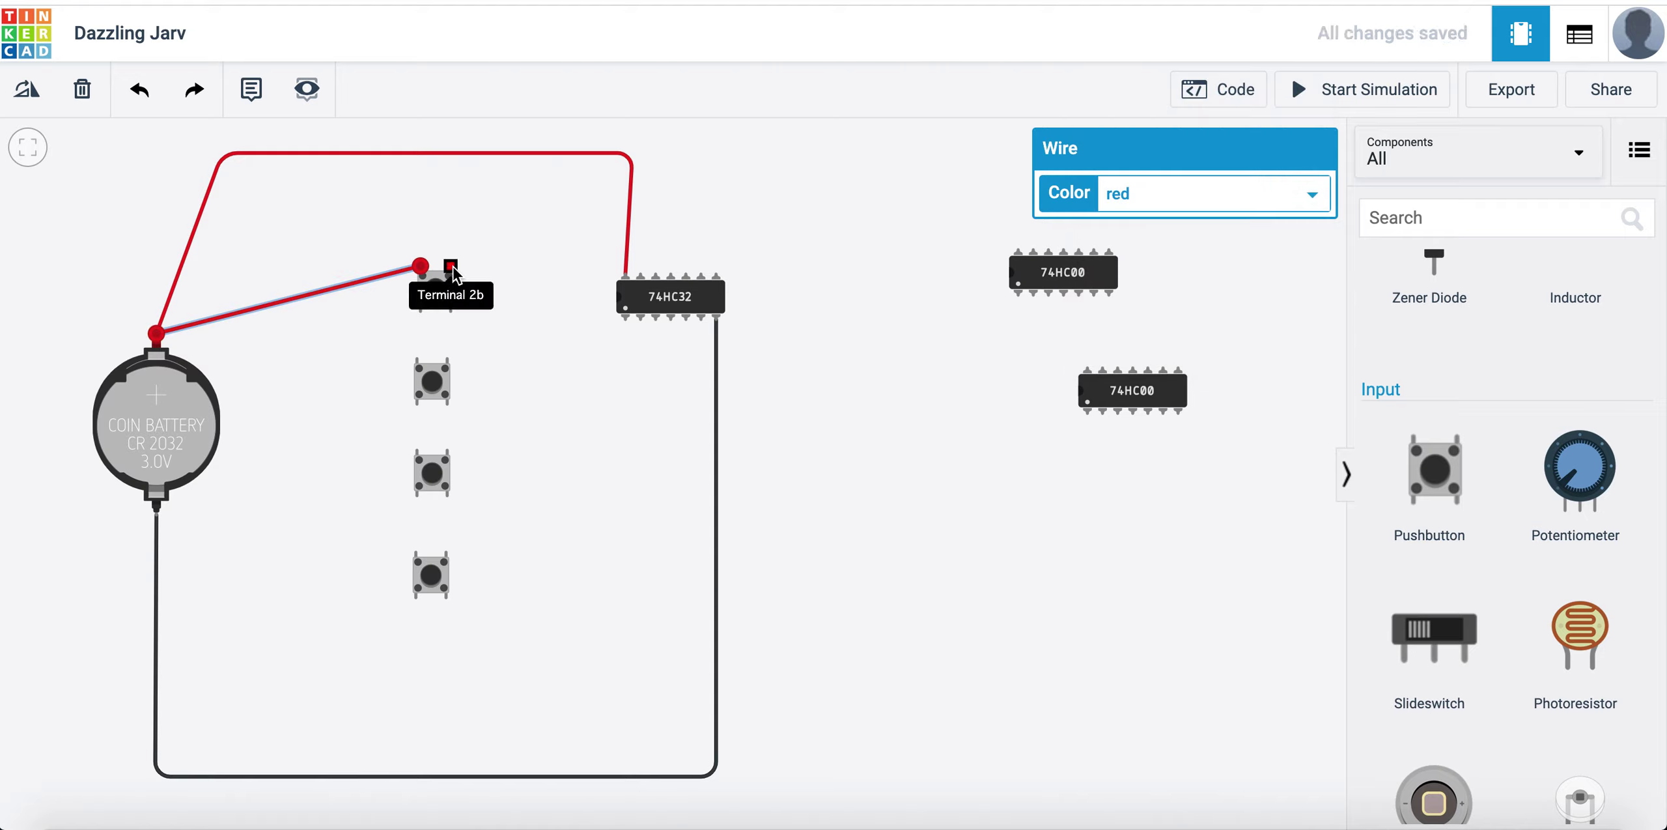
Wire the uppermost pushbutton's upper-right terminal to the 74HC32's lower-left input pin and colour the wire red.
{"action": "left_click", "coordinate": [452, 267]}
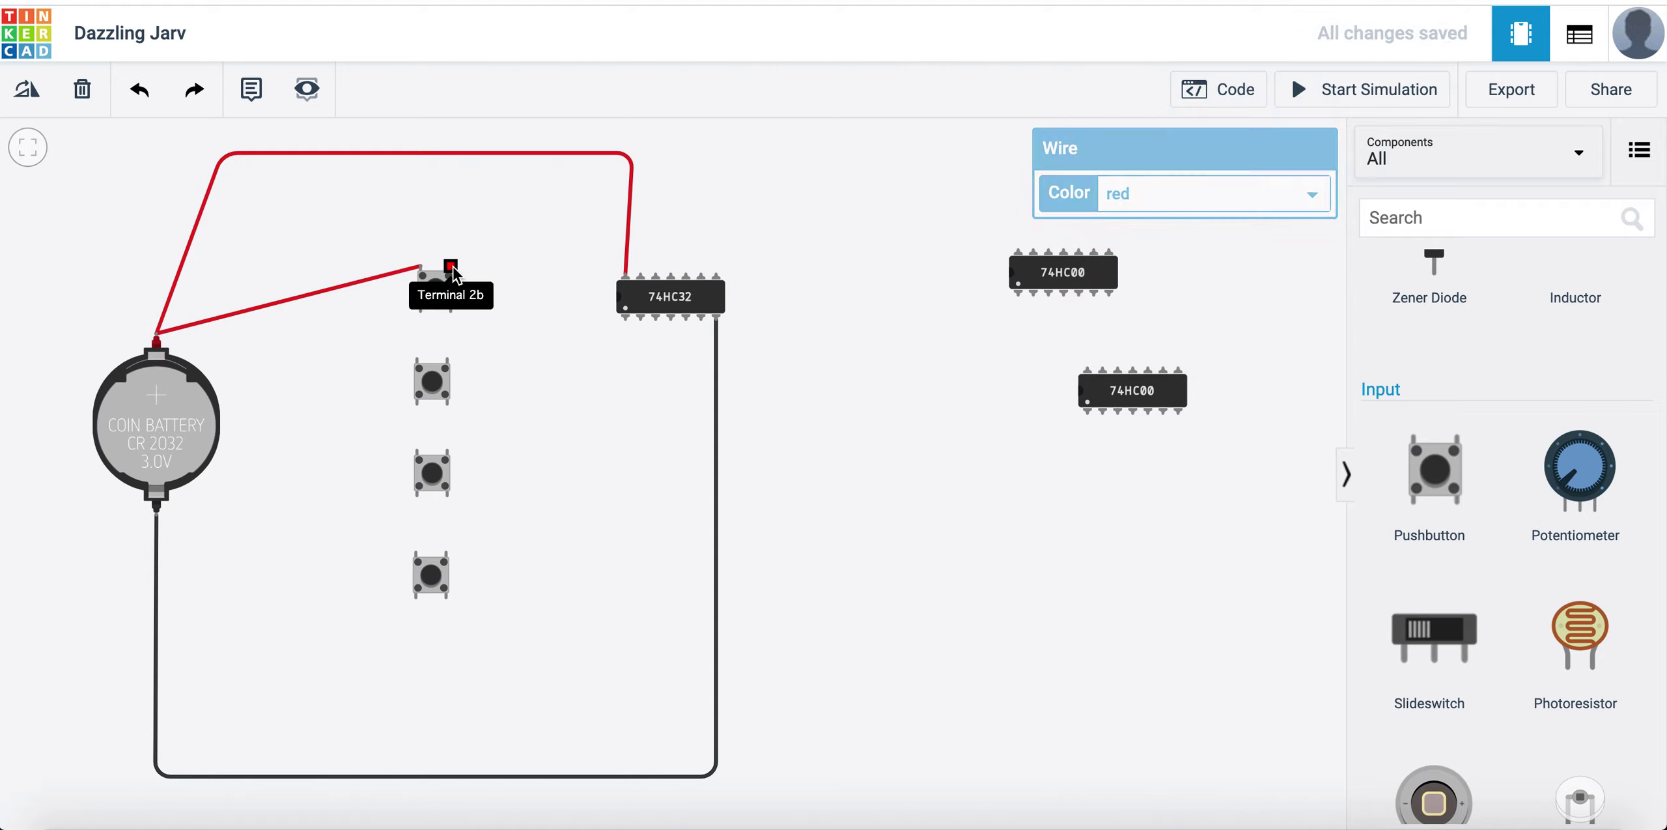
{"action": "left_click", "coordinate": [625, 319]}
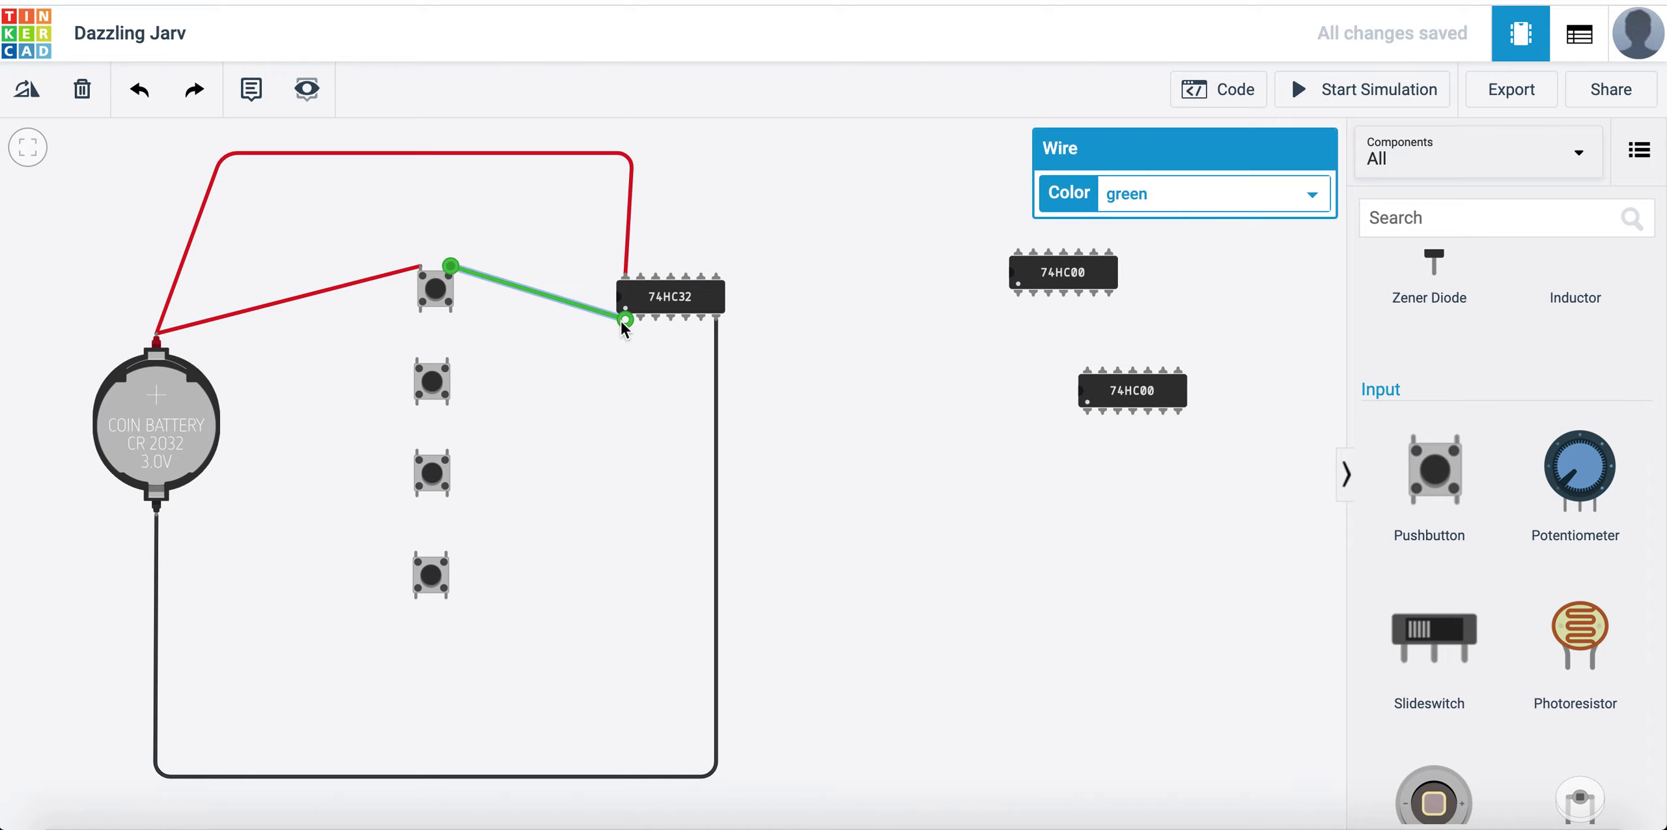
{"action": "left_click", "coordinate": [1136, 193]}
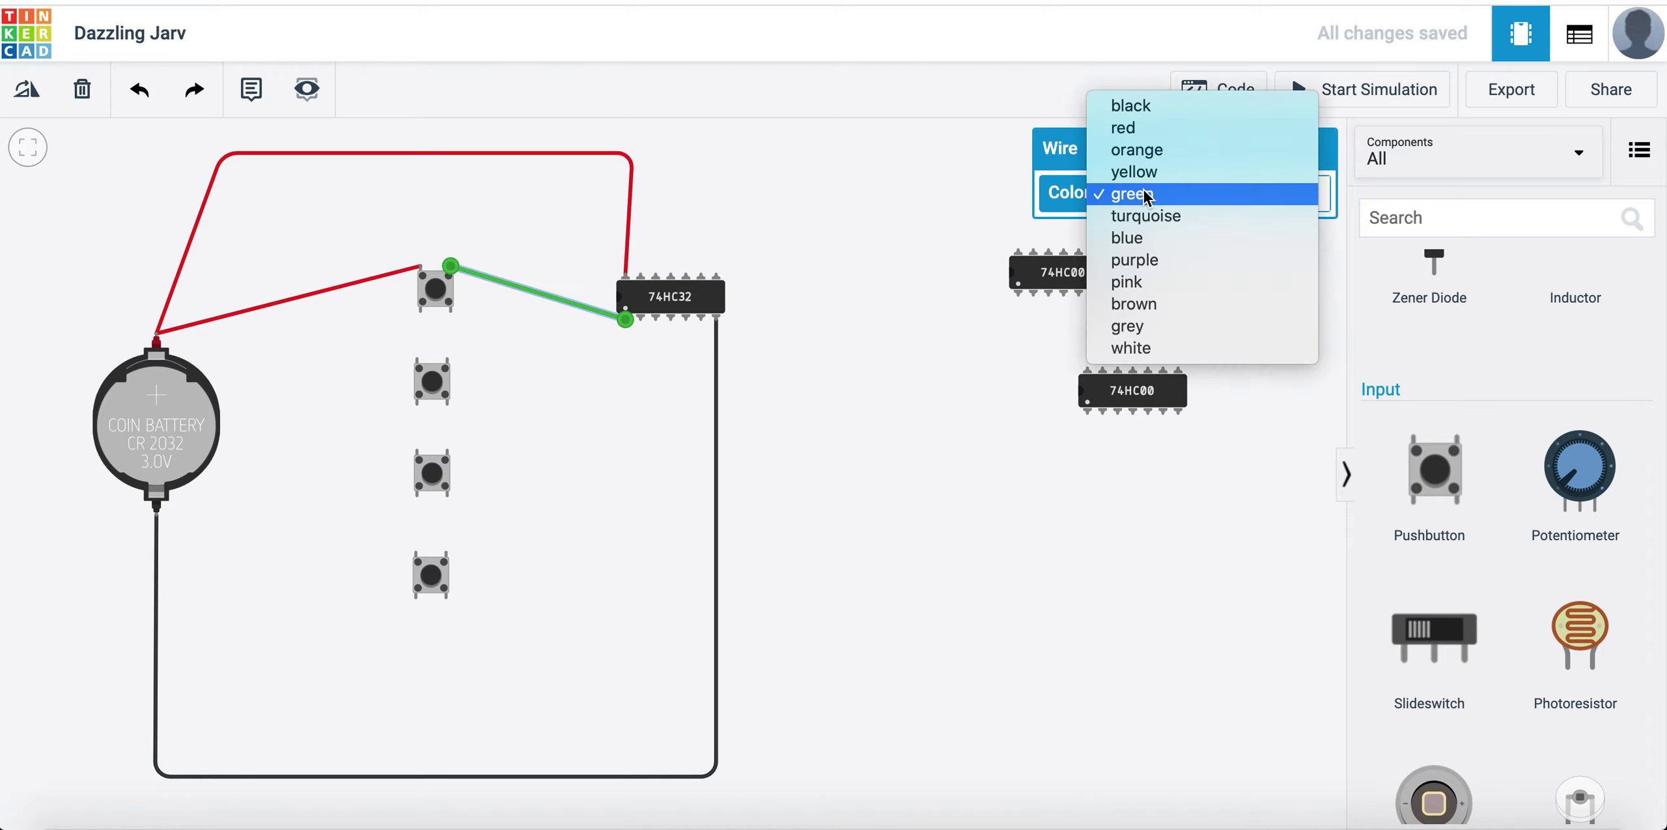
{"action": "left_click", "coordinate": [1141, 130]}
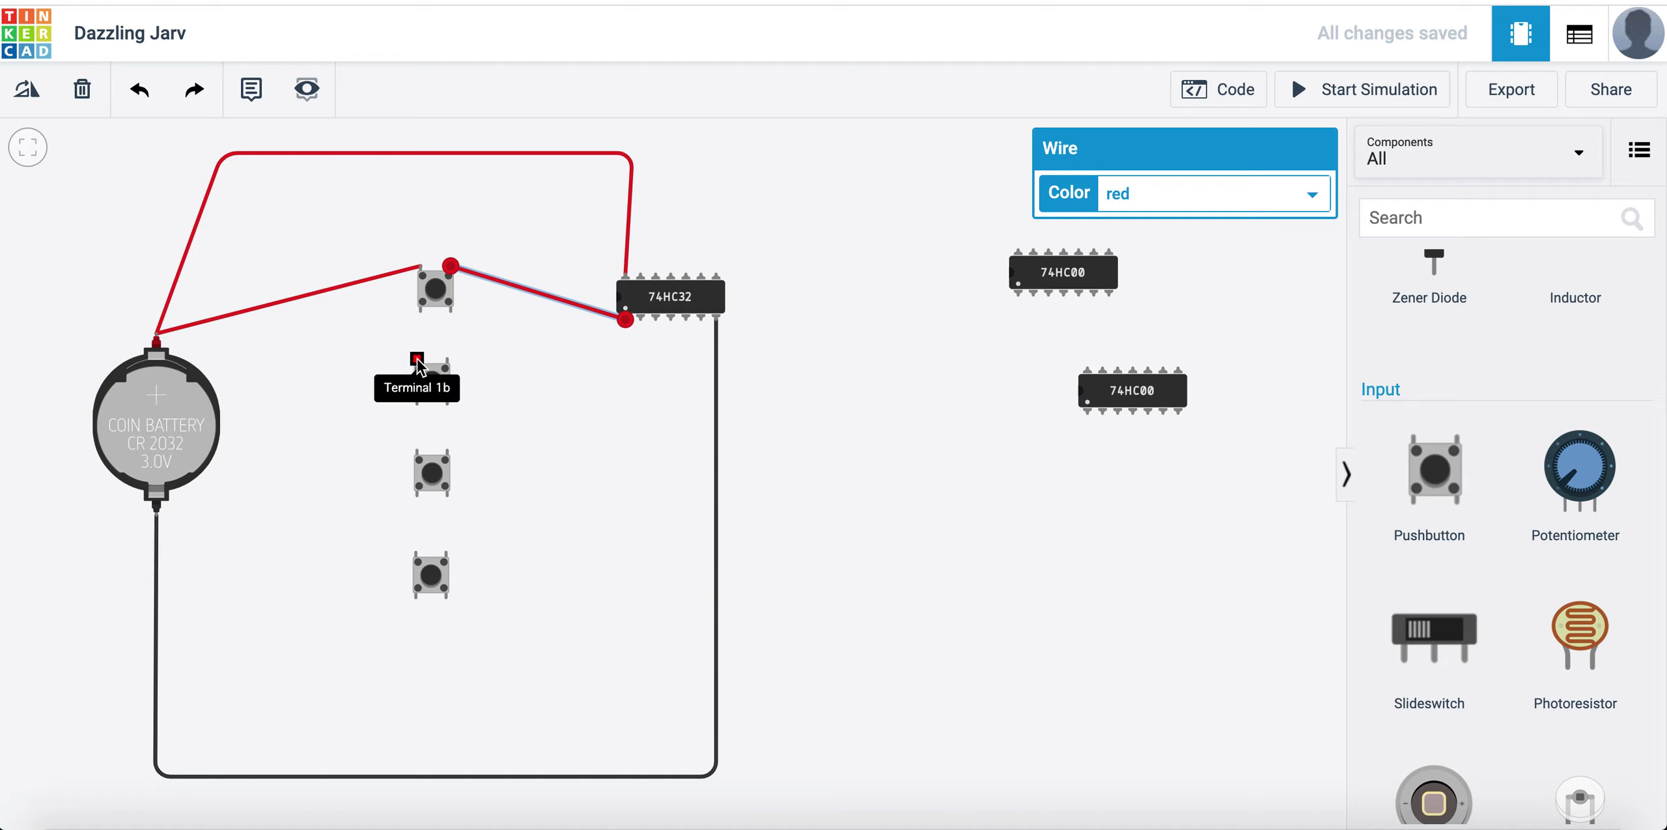
Wire the second pushbutton's upper-left terminal to the battery's positive terminal and its upper-right terminal to the 74HC32's second lower pin.
{"action": "left_click", "coordinate": [418, 359]}
{"action": "left_click", "coordinate": [156, 333]}
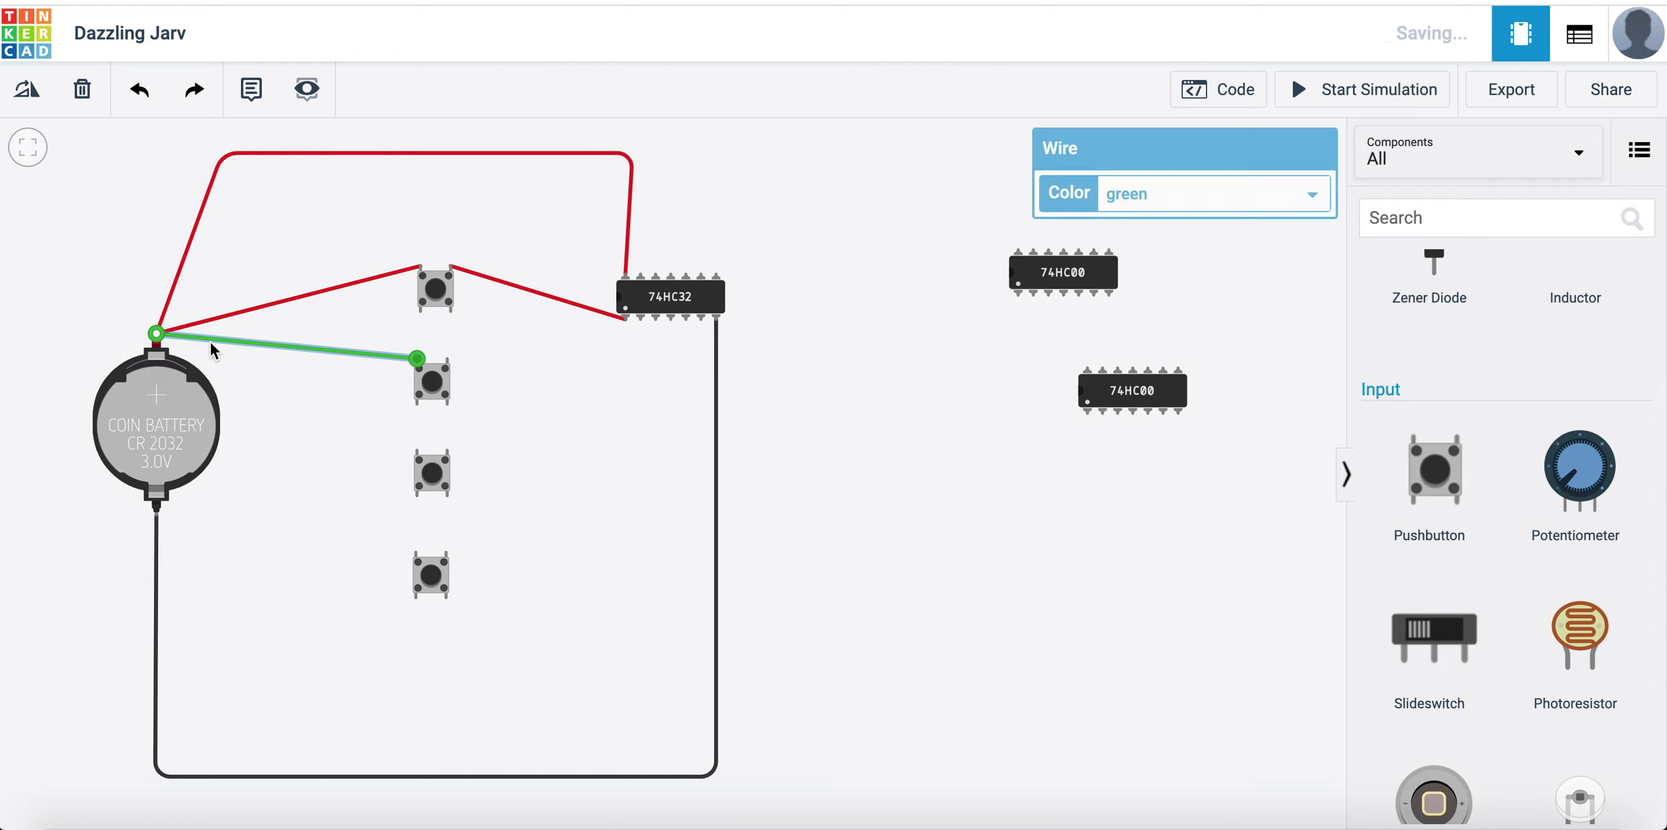
{"action": "left_click", "coordinate": [448, 358]}
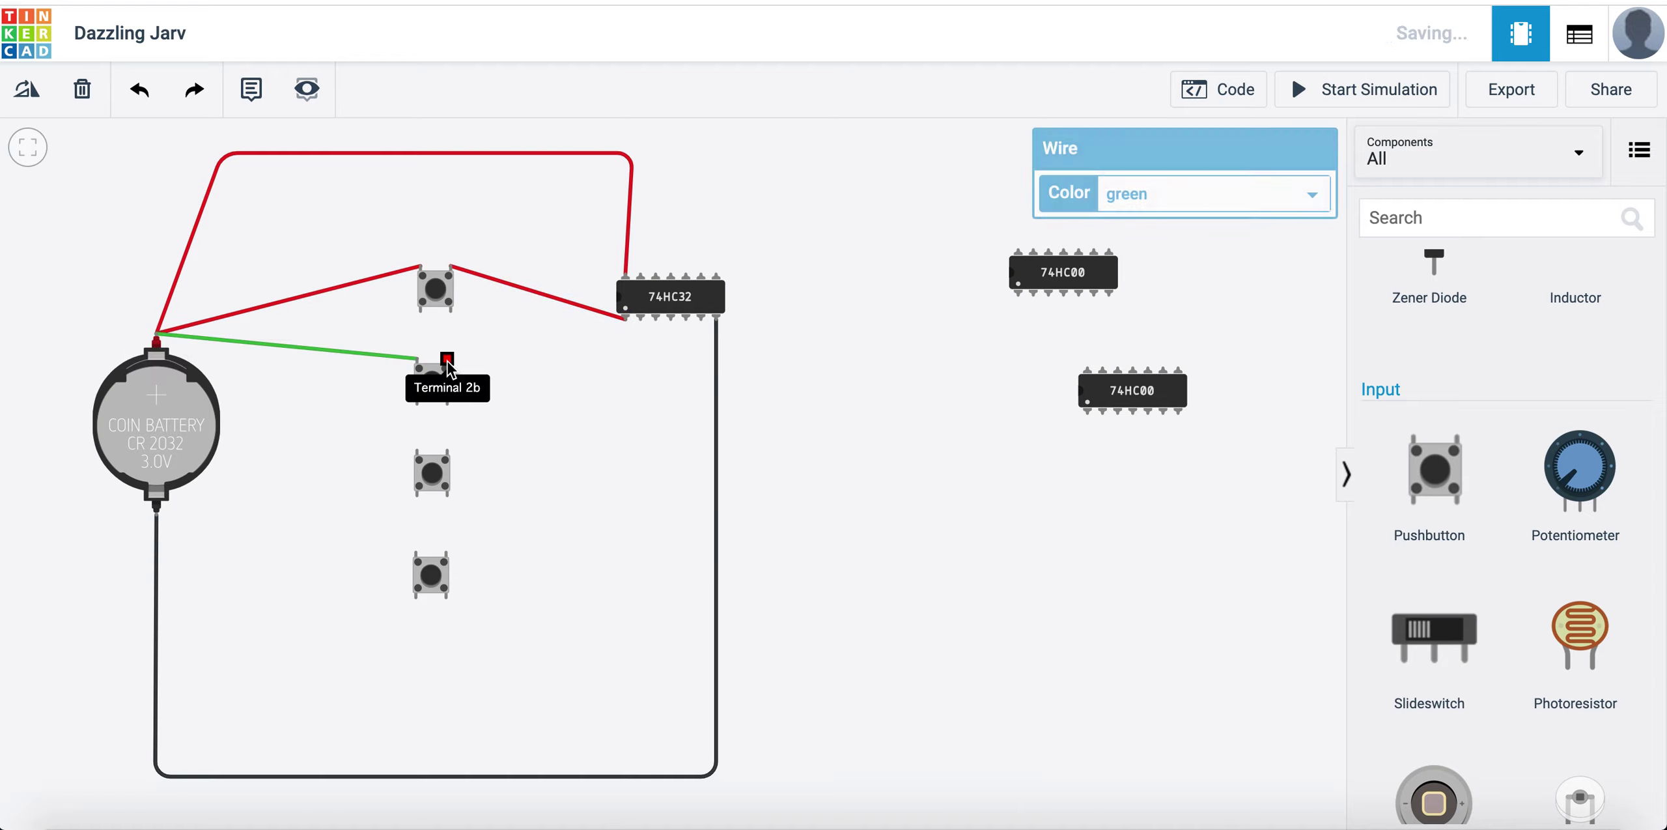
{"action": "left_click", "coordinate": [640, 319]}
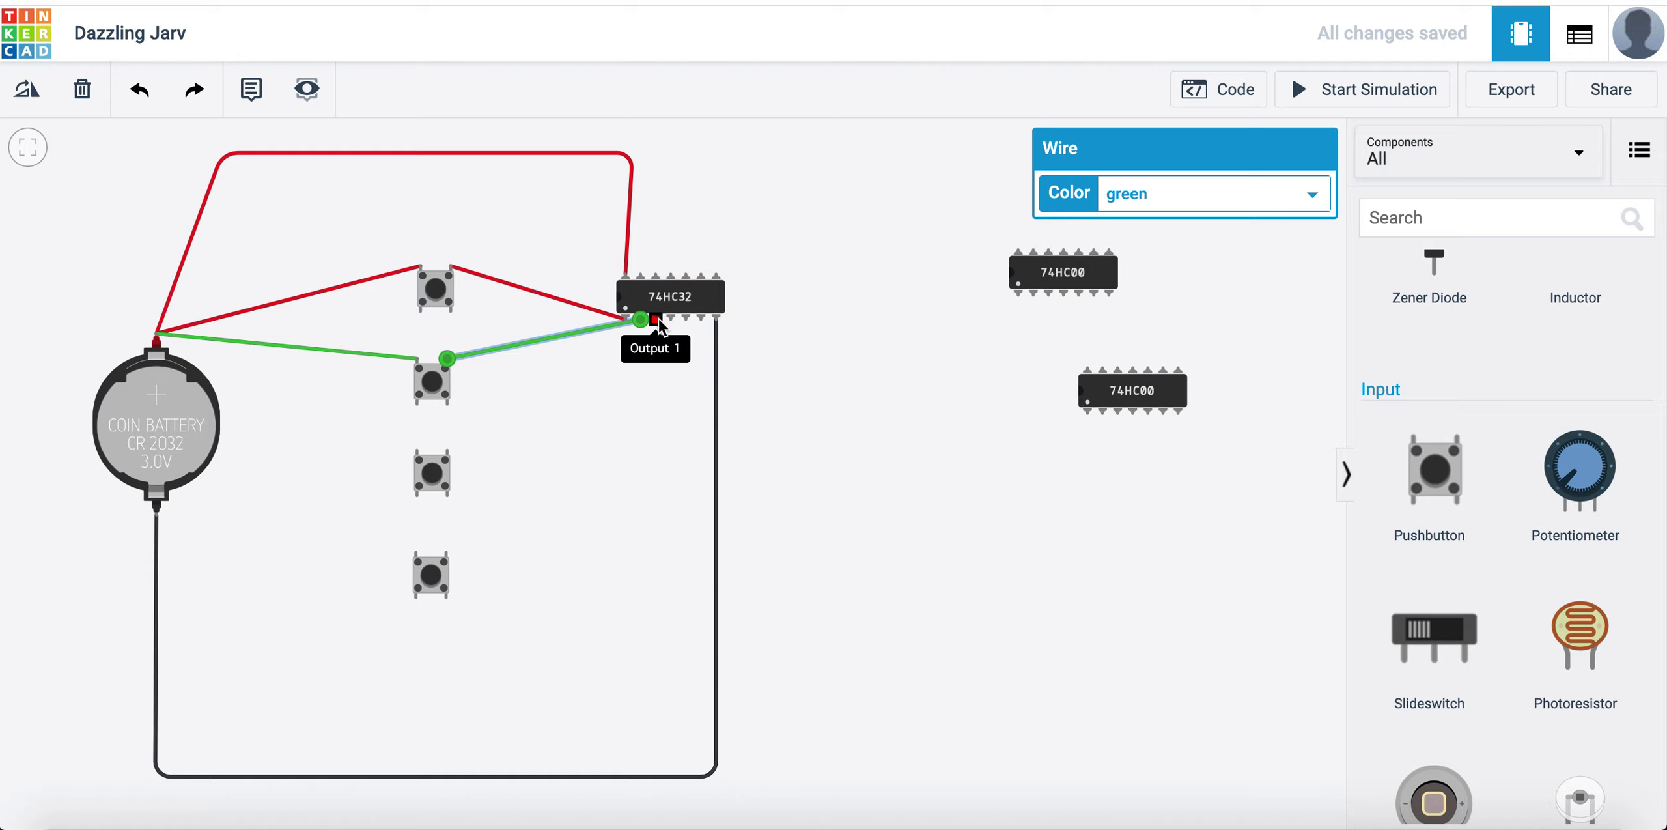
Colour both of the second pushbutton's wires red.
{"action": "left_click", "coordinate": [1225, 207]}
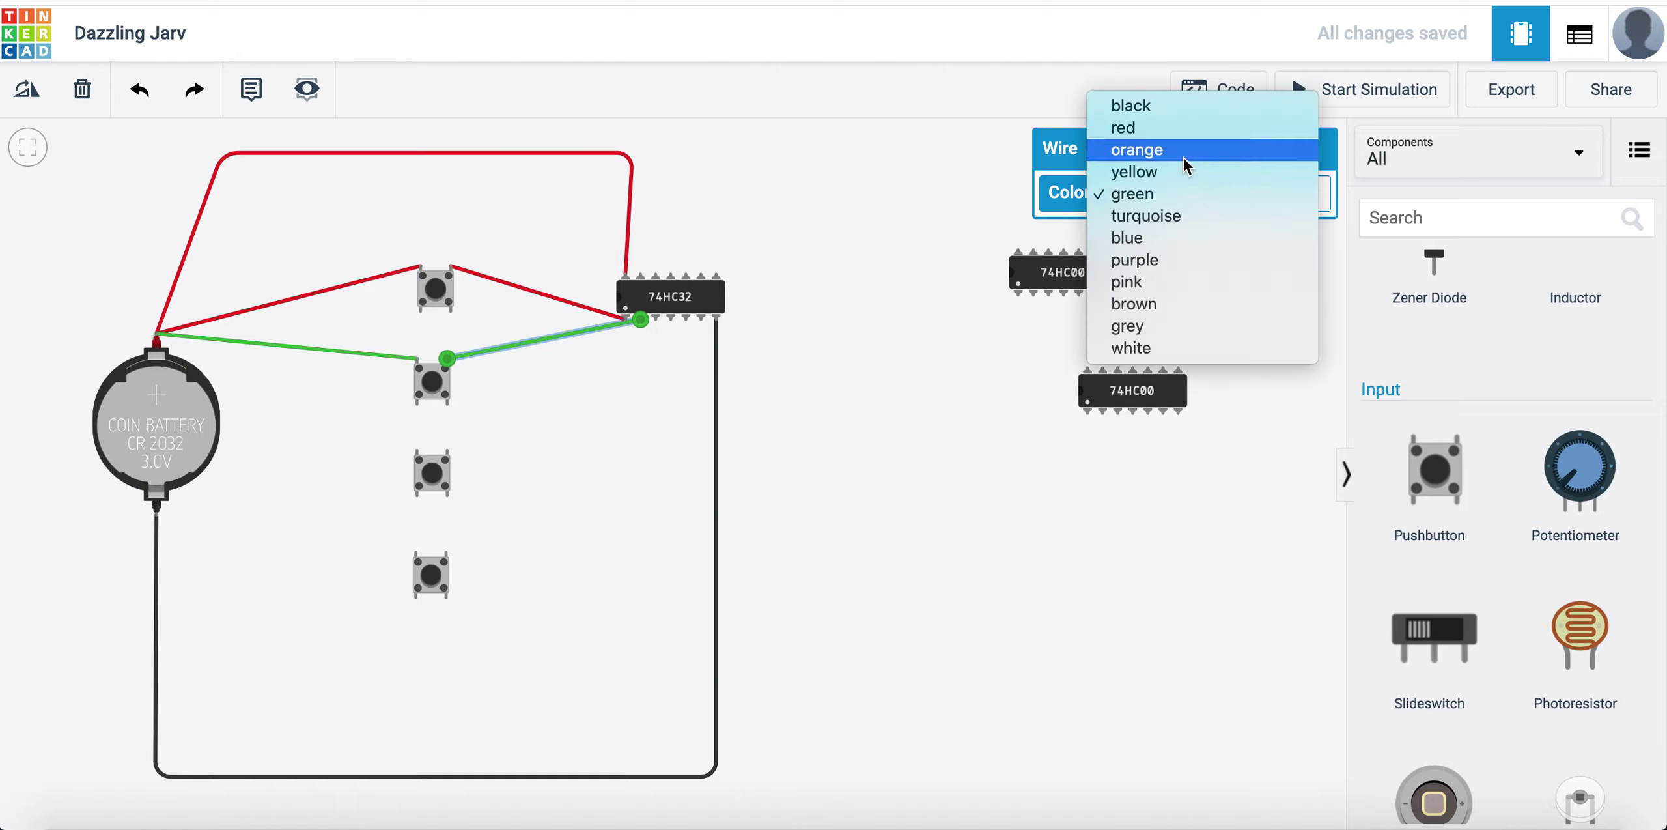
{"action": "left_click", "coordinate": [1182, 127]}
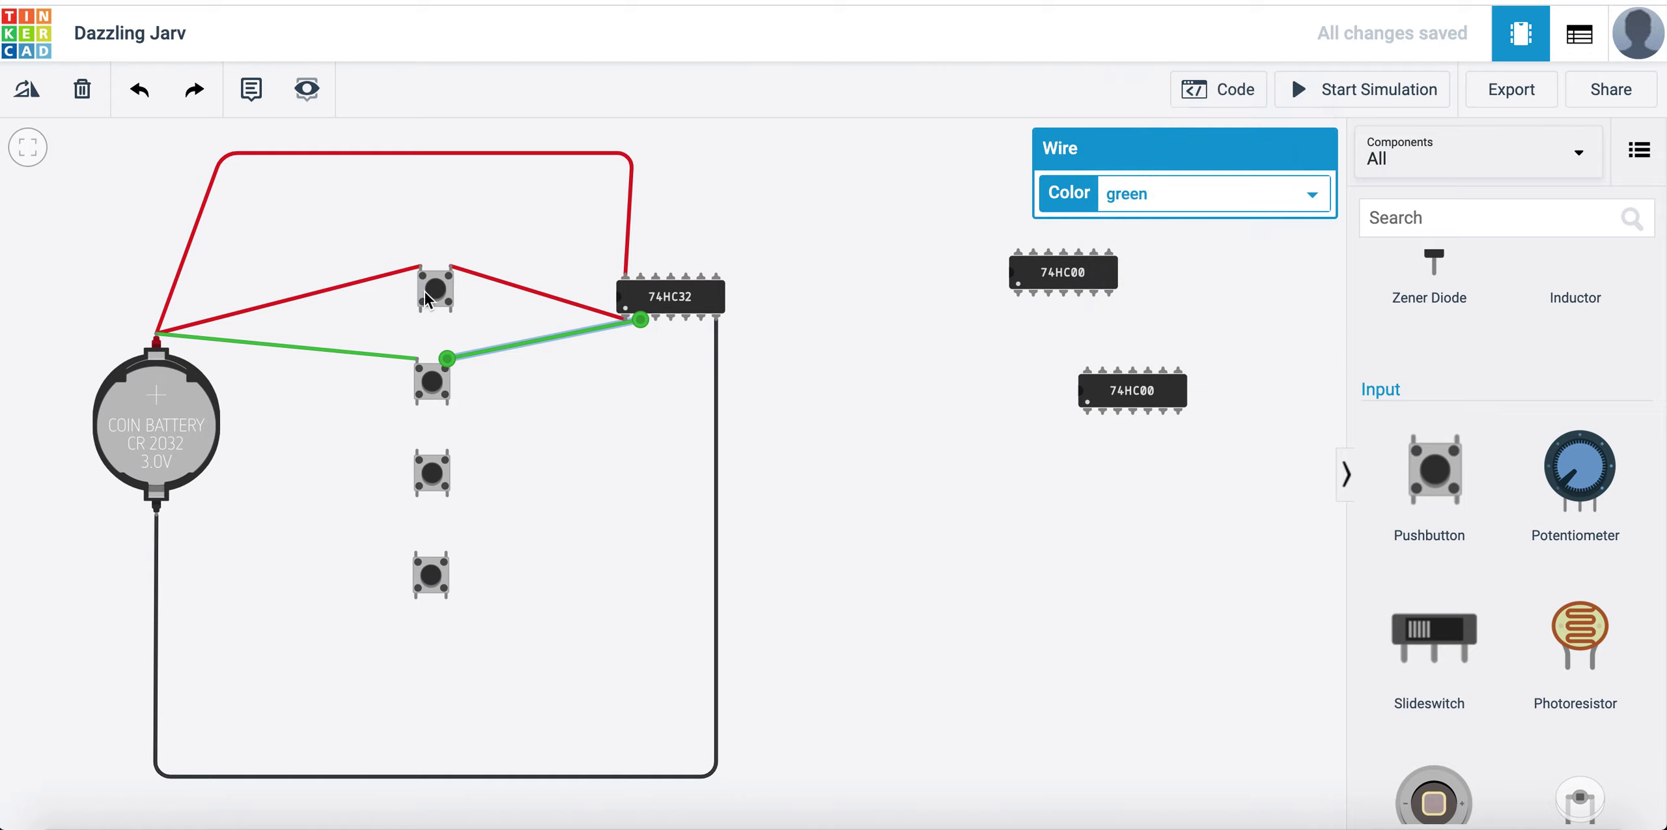
{"action": "left_click", "coordinate": [351, 355]}
{"action": "left_click", "coordinate": [1102, 192]}
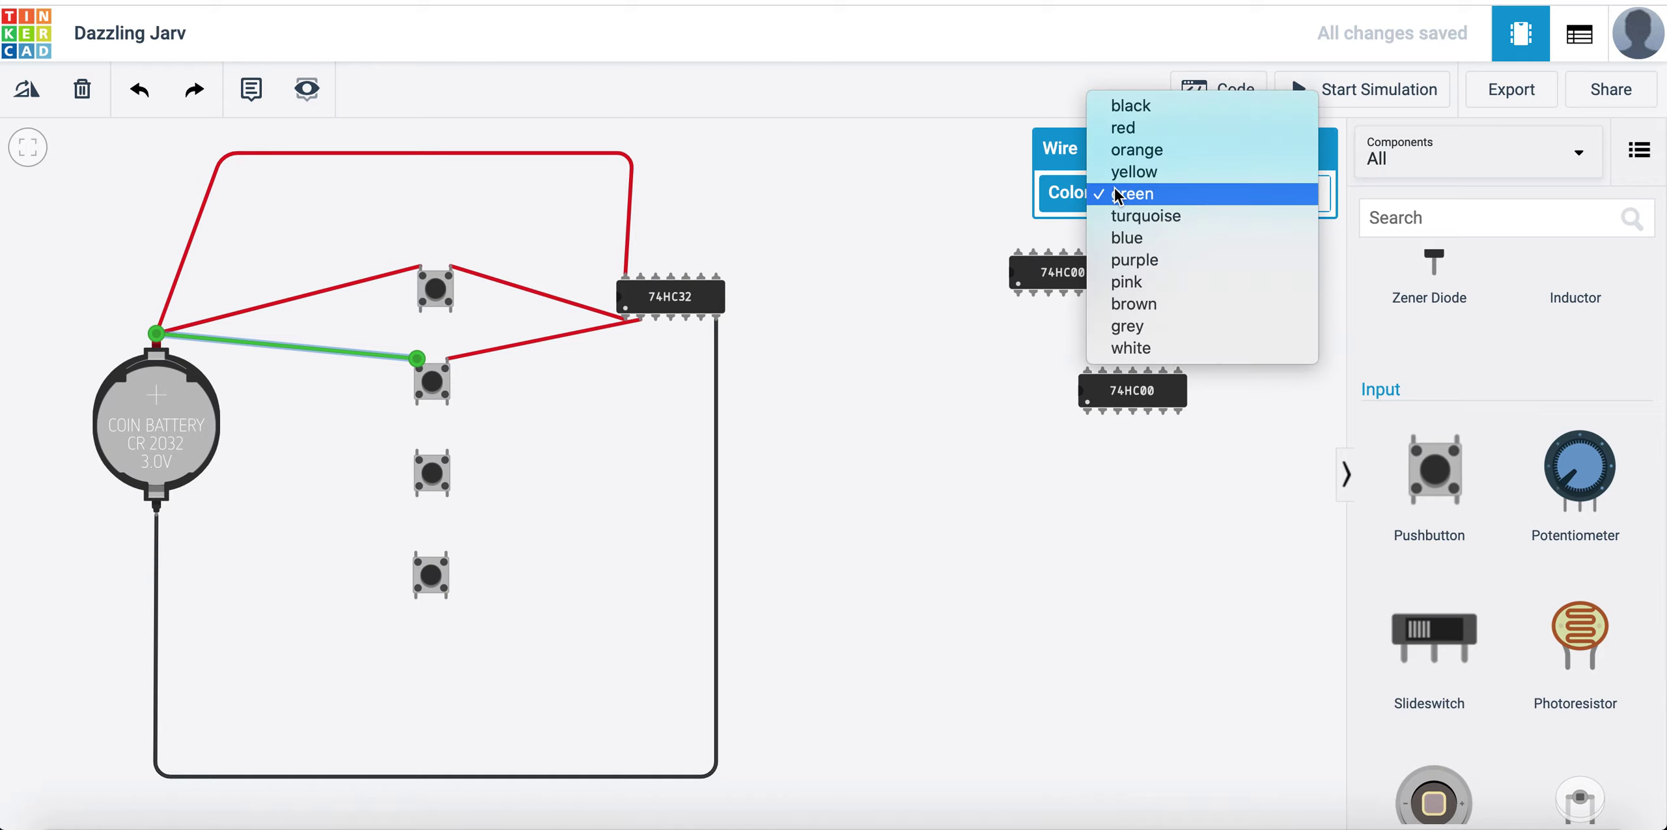
{"action": "left_click", "coordinate": [1151, 126]}
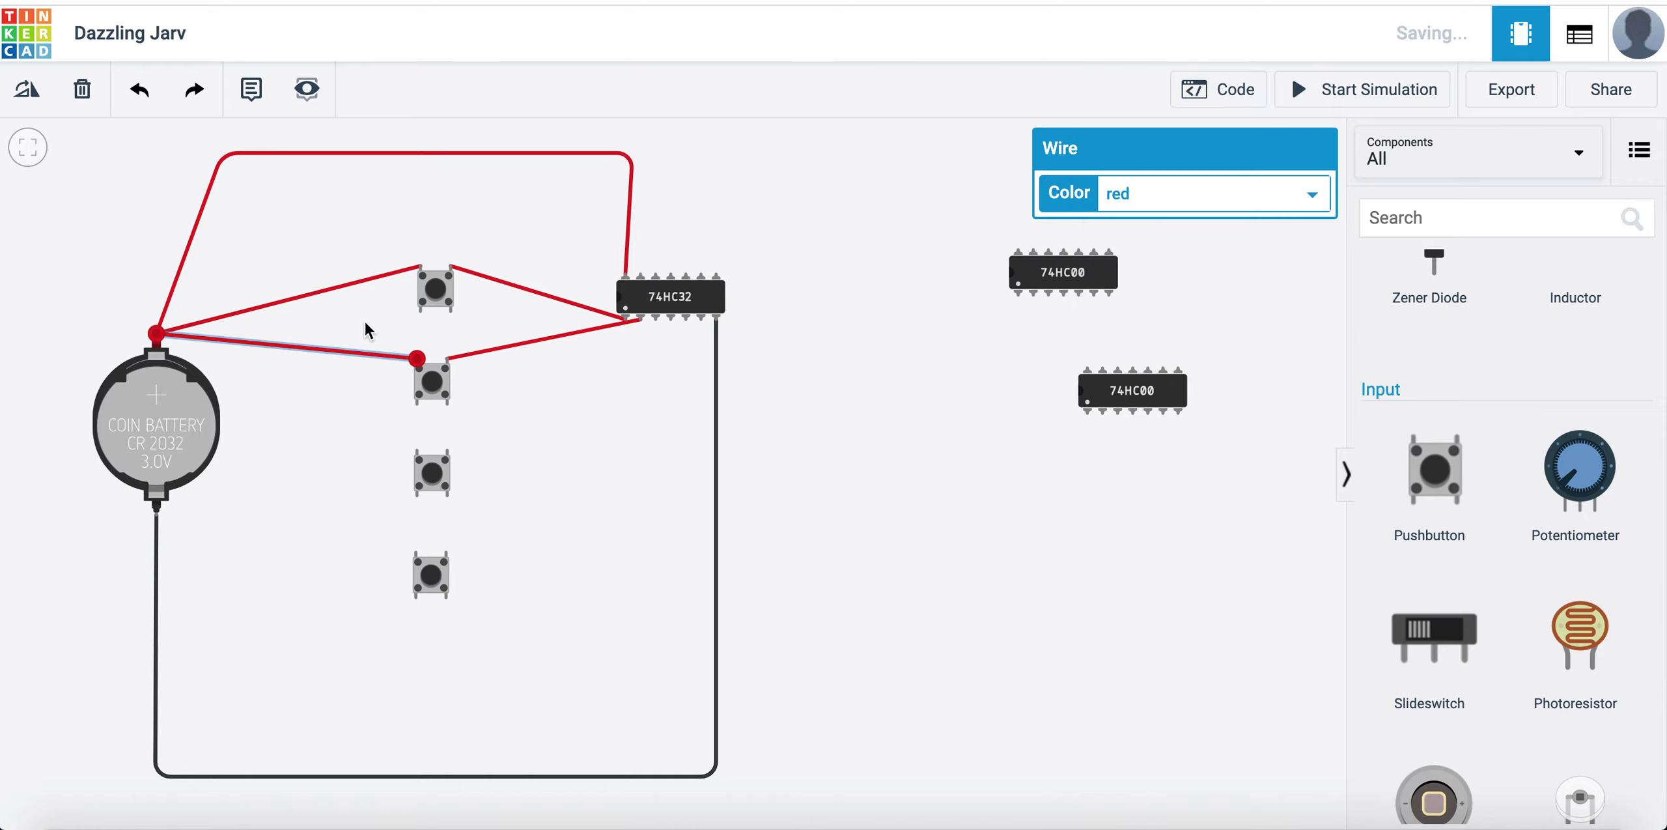
Wire the third pushbutton's upper-left terminal to the battery's positive terminal and colour the wire red.
{"action": "left_click", "coordinate": [417, 450]}
{"action": "left_click", "coordinate": [156, 334]}
{"action": "left_click", "coordinate": [1222, 207]}
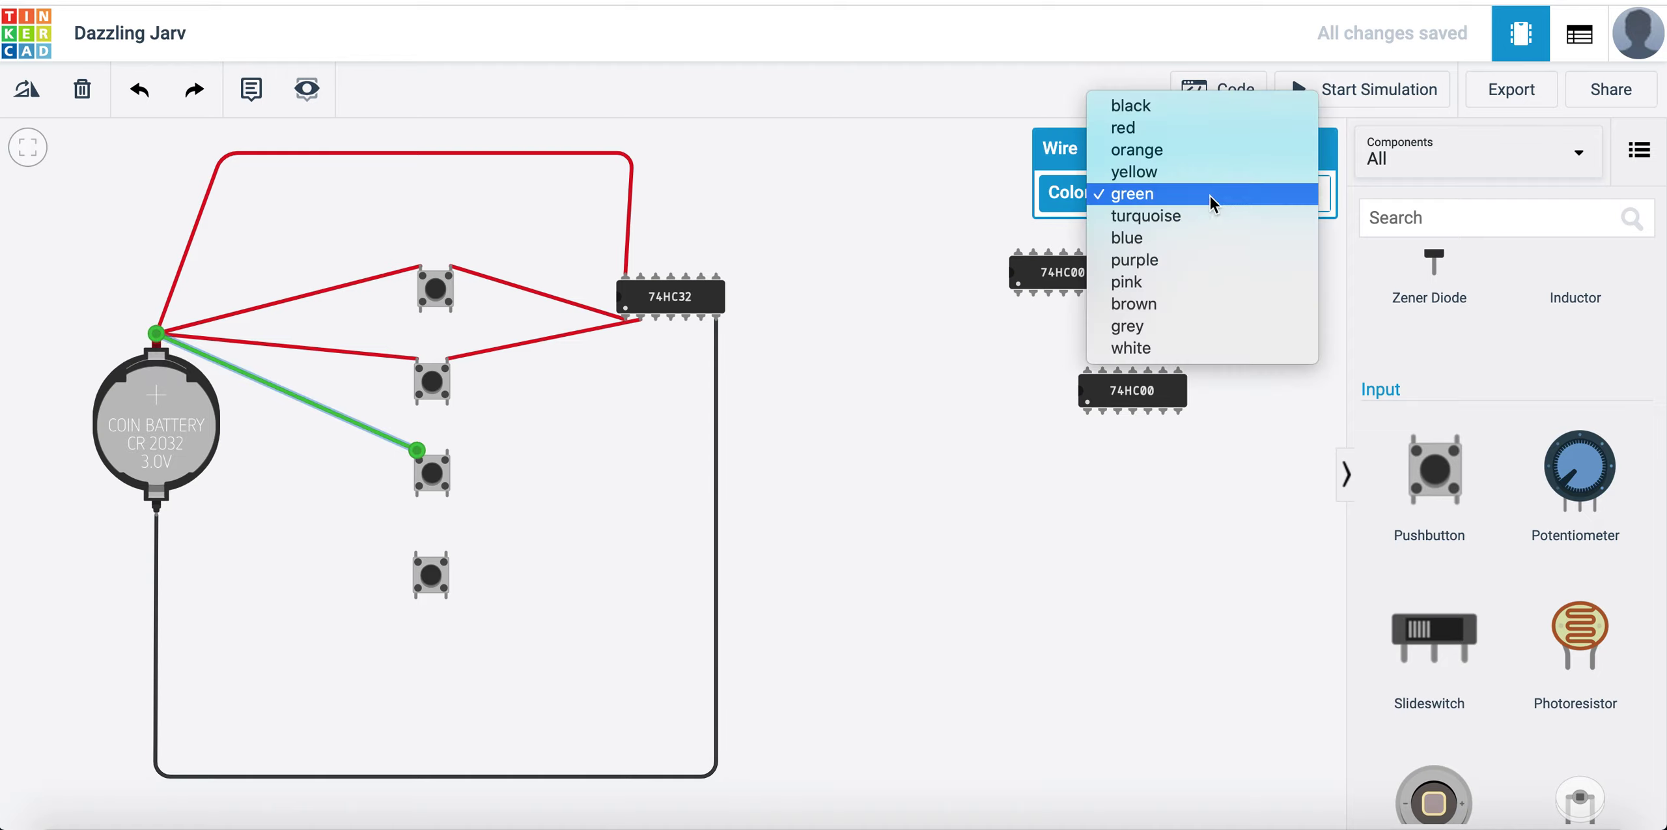
{"action": "left_click", "coordinate": [1151, 123]}
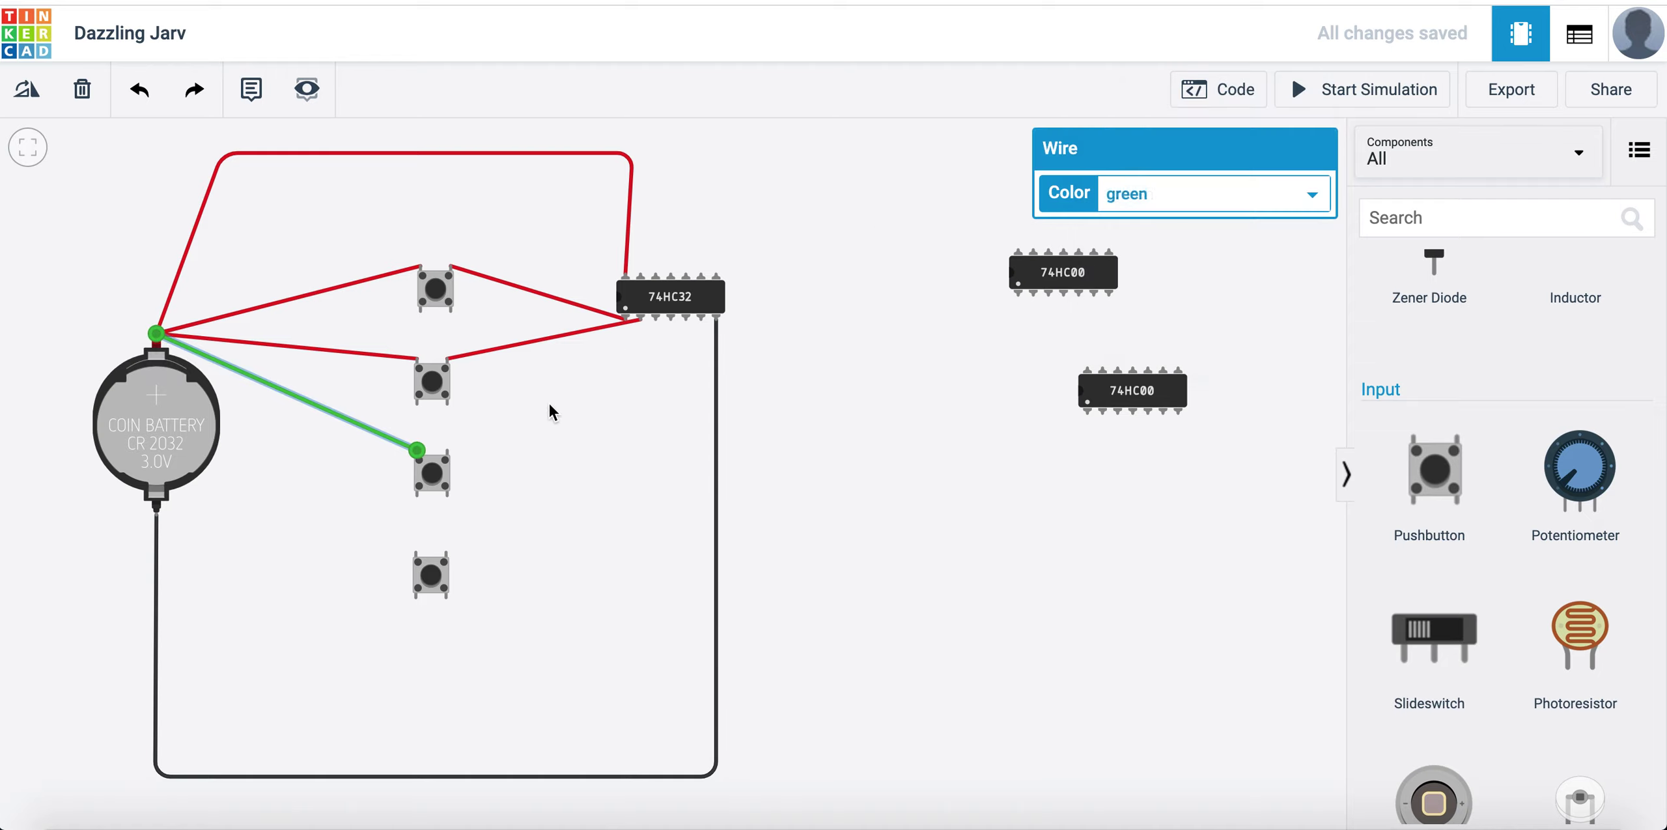
{"action": "left_click", "coordinate": [417, 552]}
{"action": "left_click", "coordinate": [156, 336]}
{"action": "left_click", "coordinate": [157, 336]}
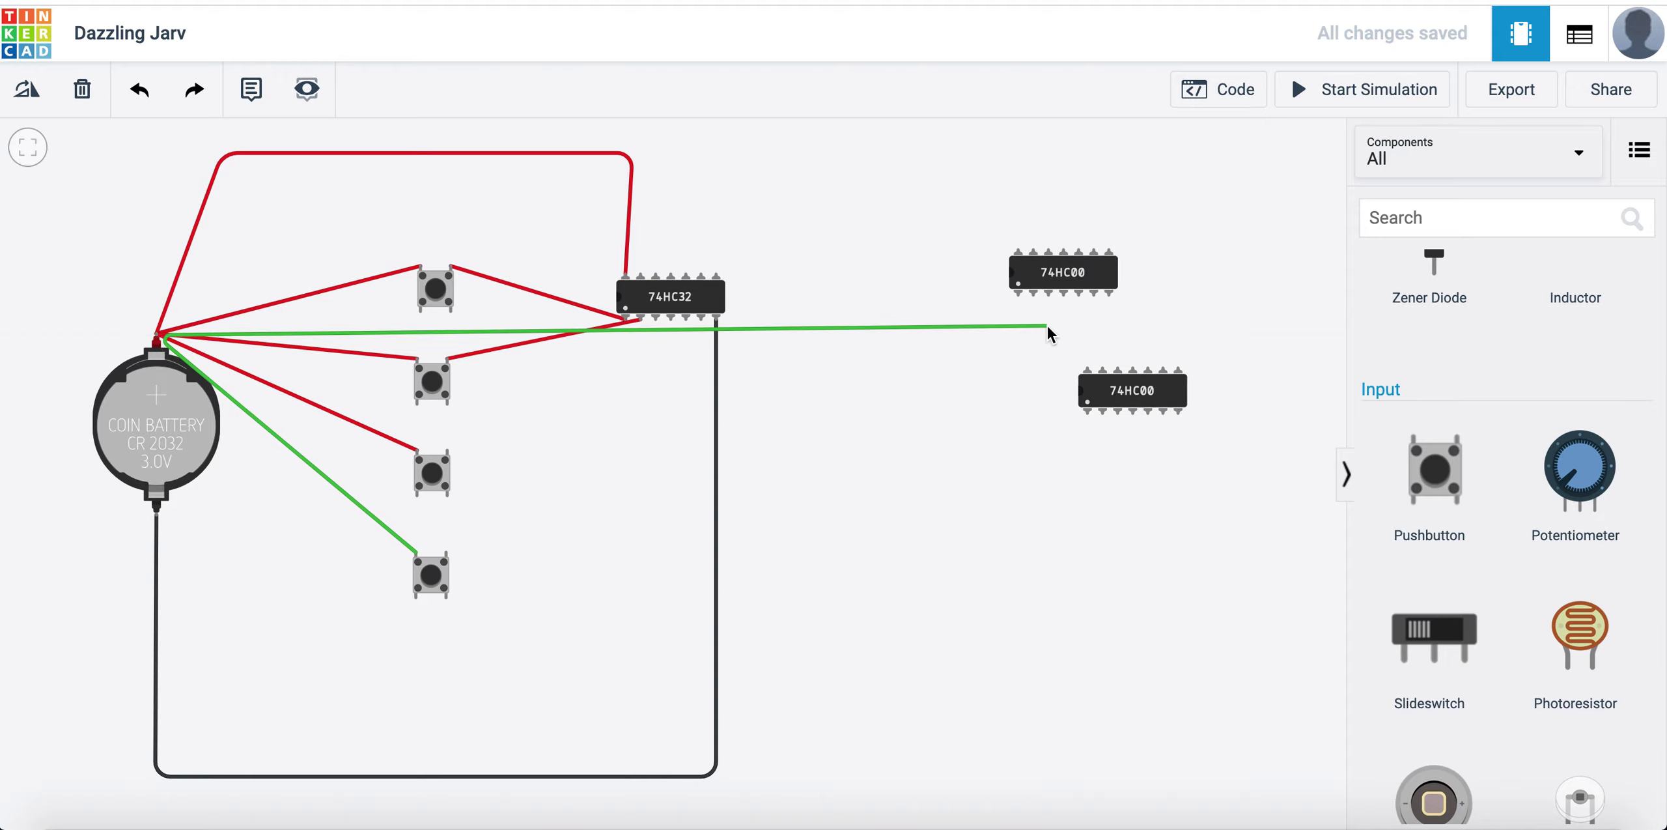
{"action": "key", "text": "Escape"}
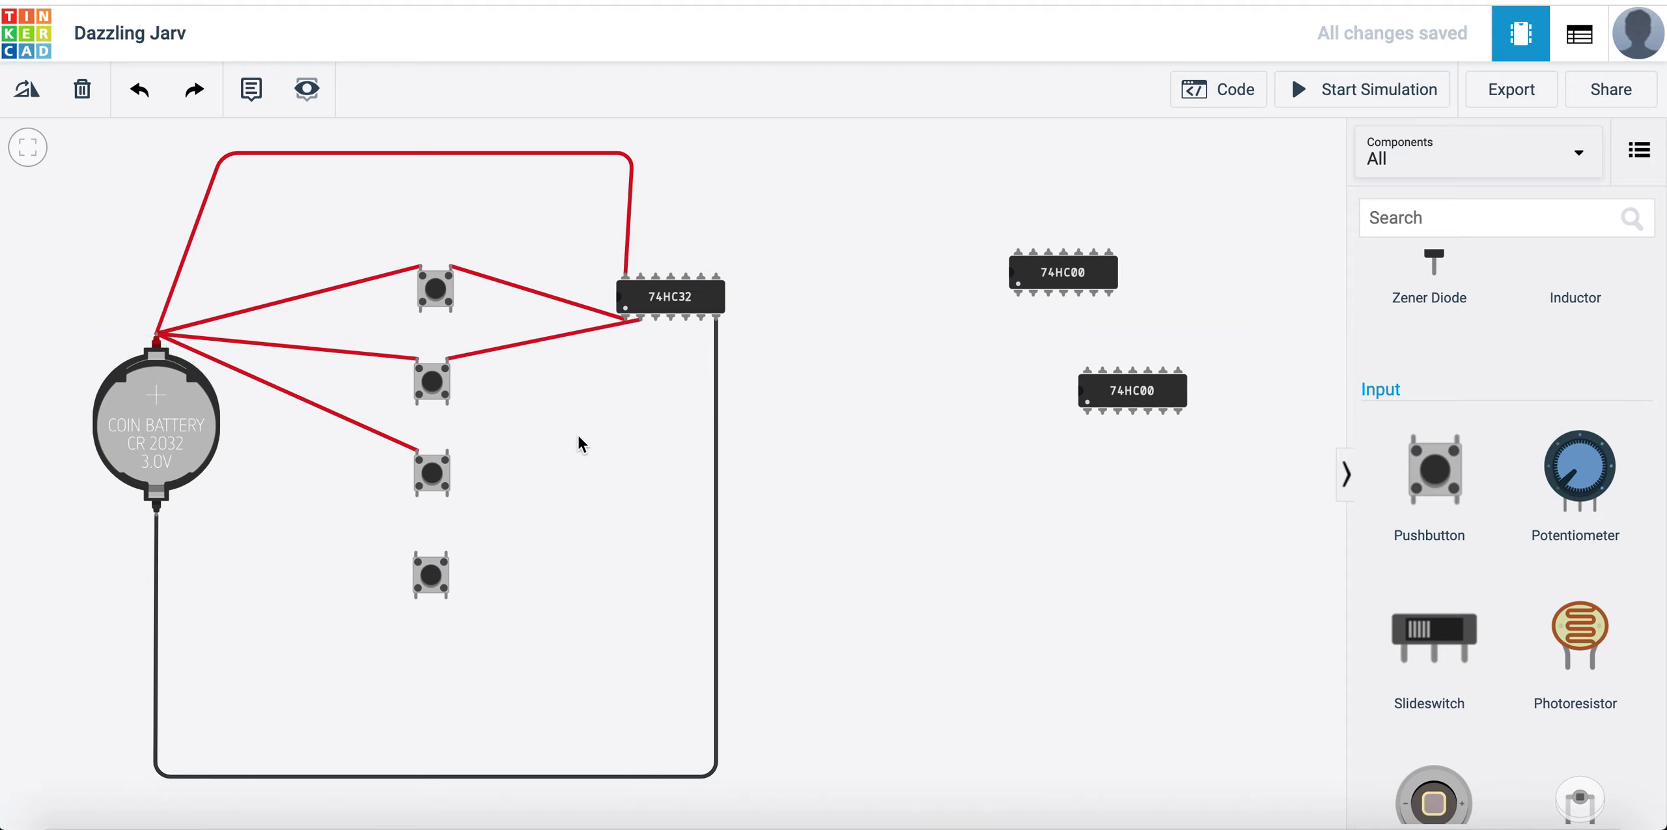
Wire the lowest pushbutton's upper-left terminal to the battery's positive terminal and colour the wire red.
{"action": "left_click", "coordinate": [417, 552]}
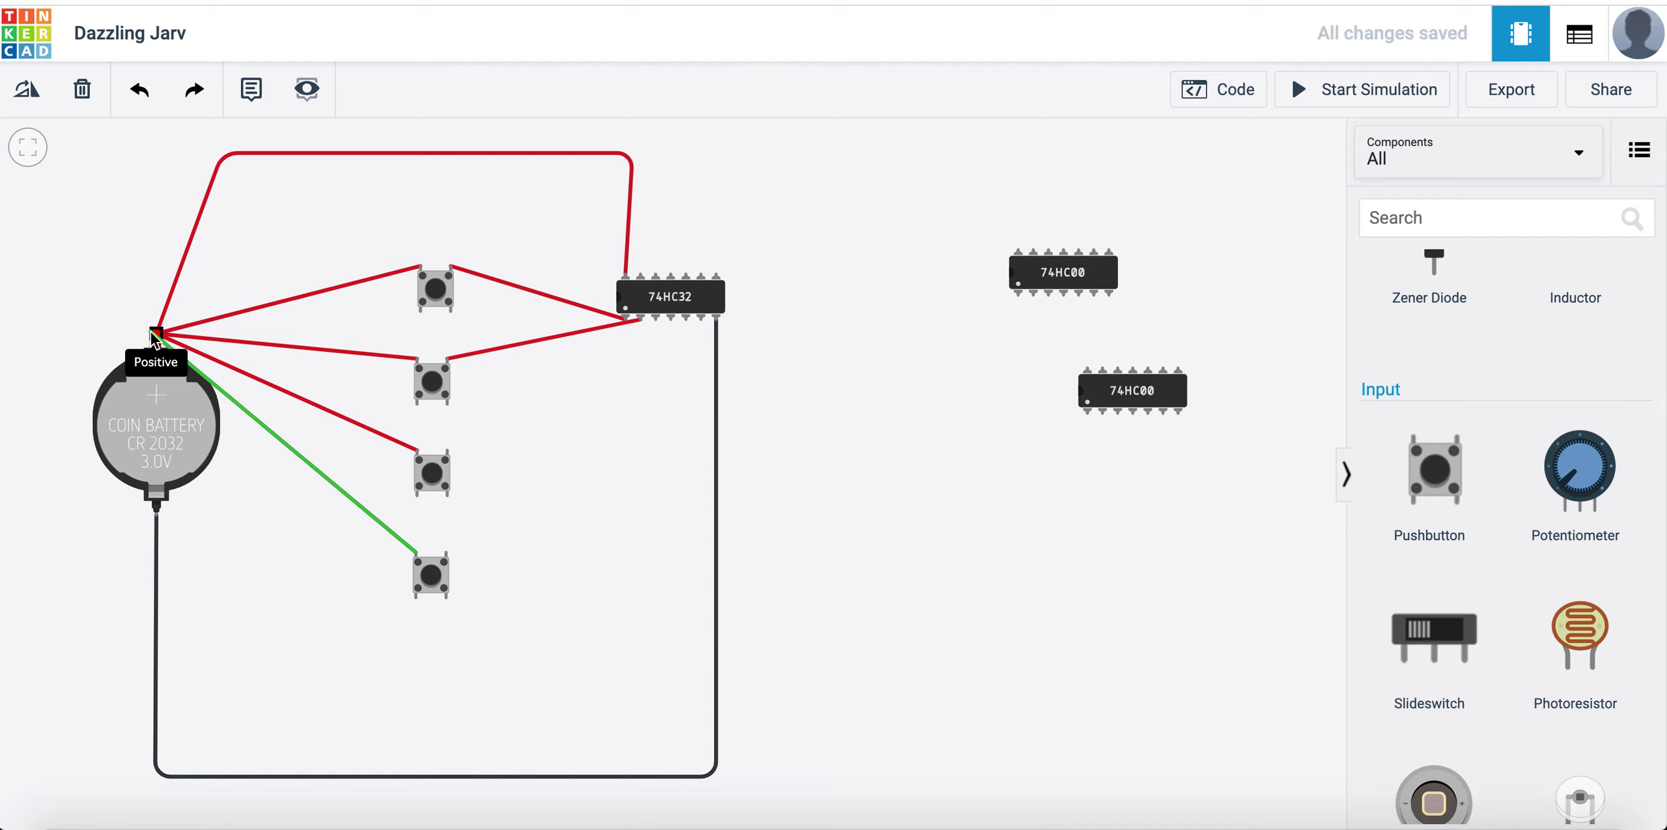
{"action": "left_click", "coordinate": [157, 335]}
{"action": "left_click", "coordinate": [1222, 193]}
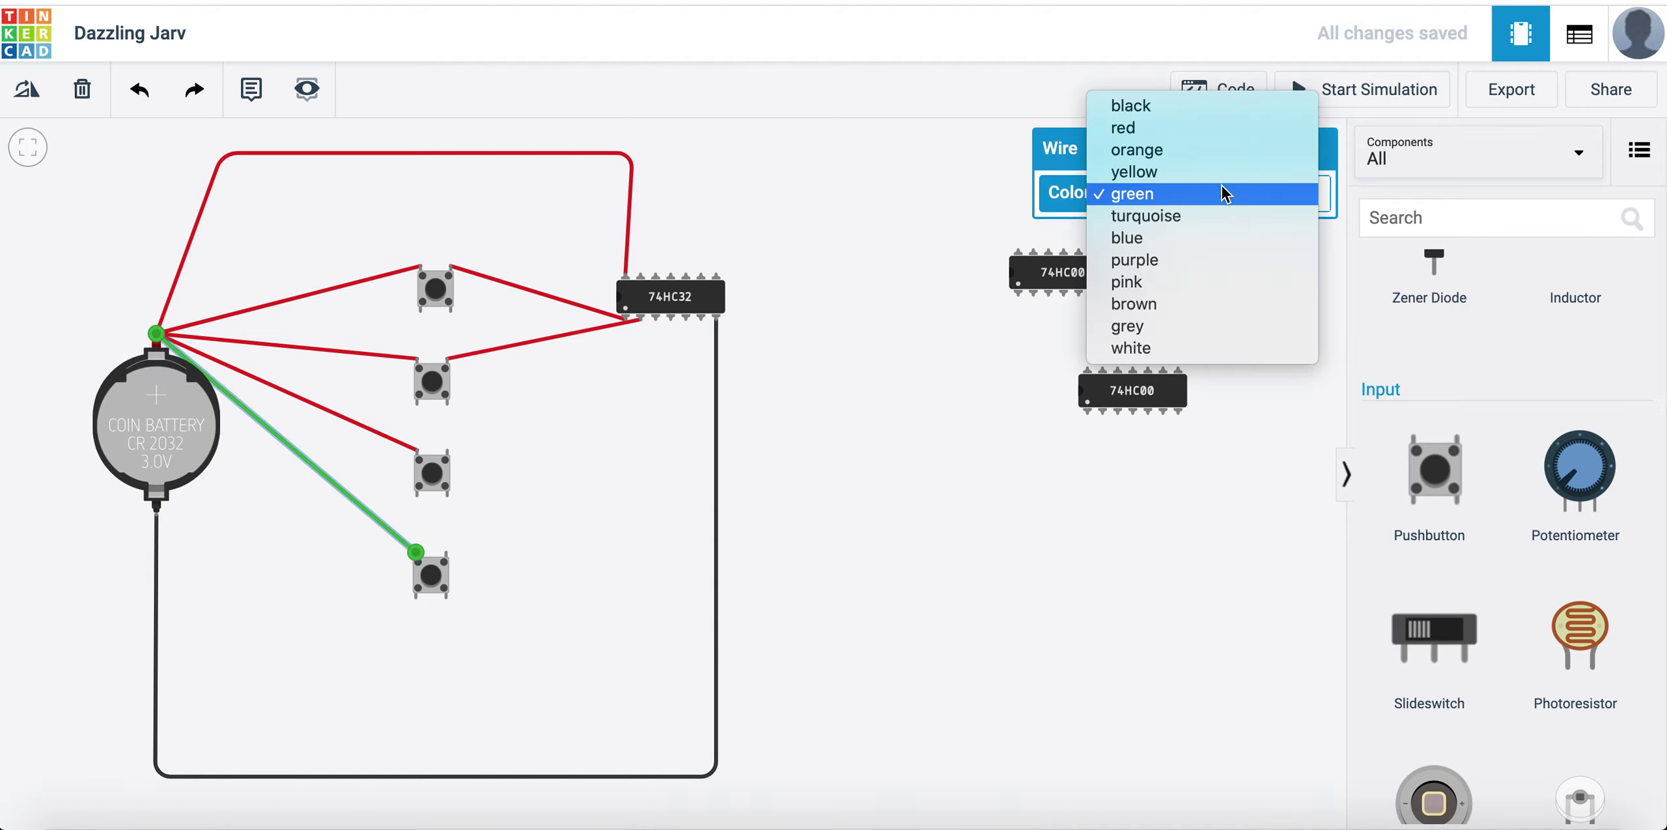
{"action": "left_click", "coordinate": [1196, 129]}
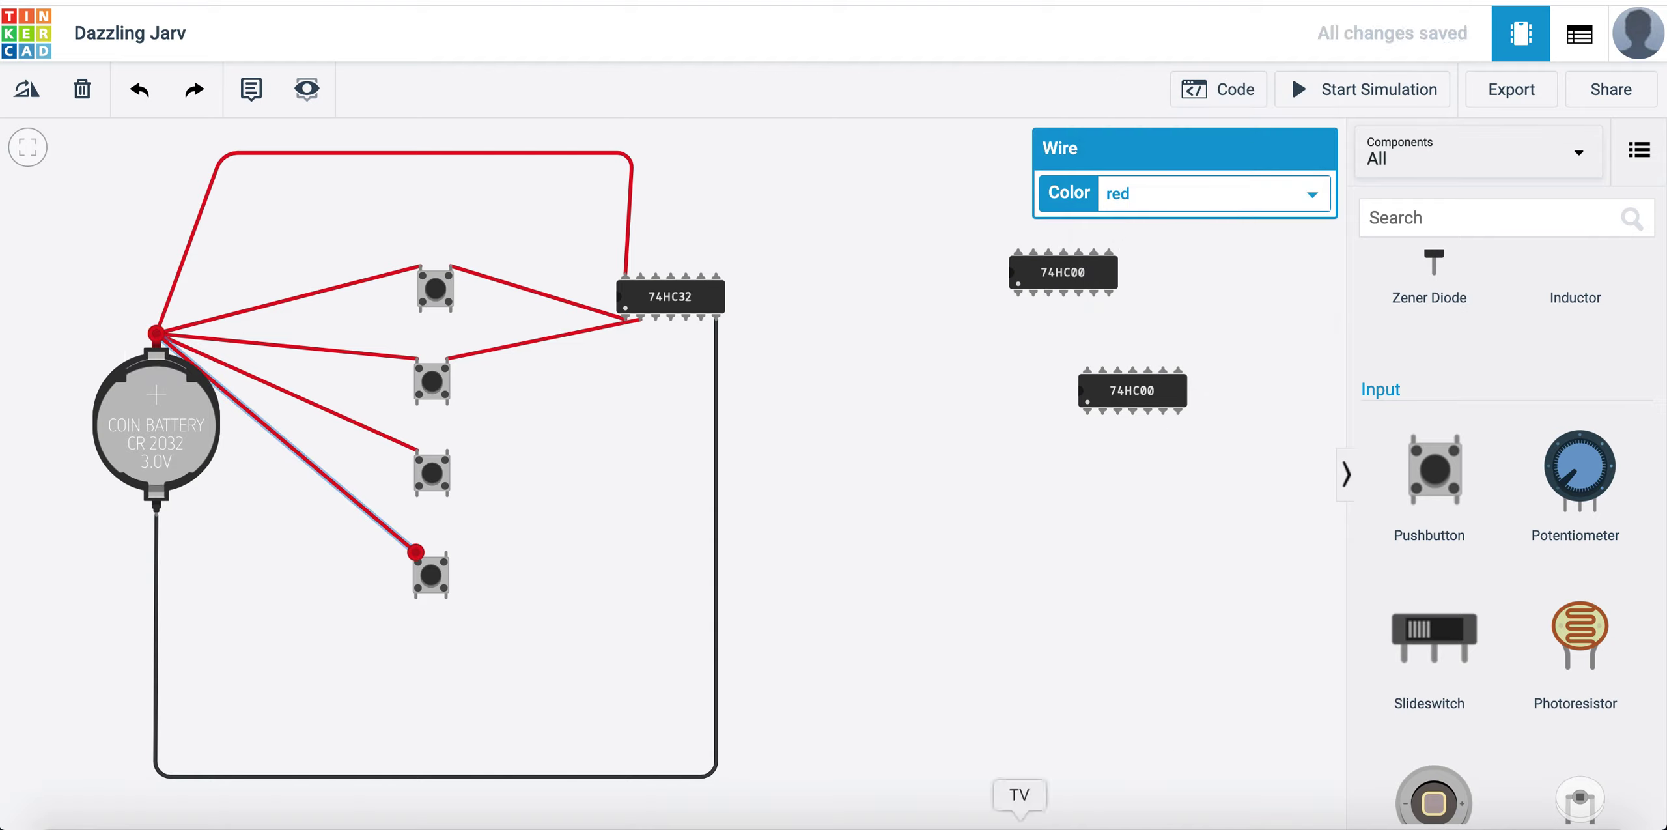
Check the handwritten gate notes in IMG_1017.JPG against the circuit and return to the design.
{"action": "left_click", "coordinate": [1254, 825]}
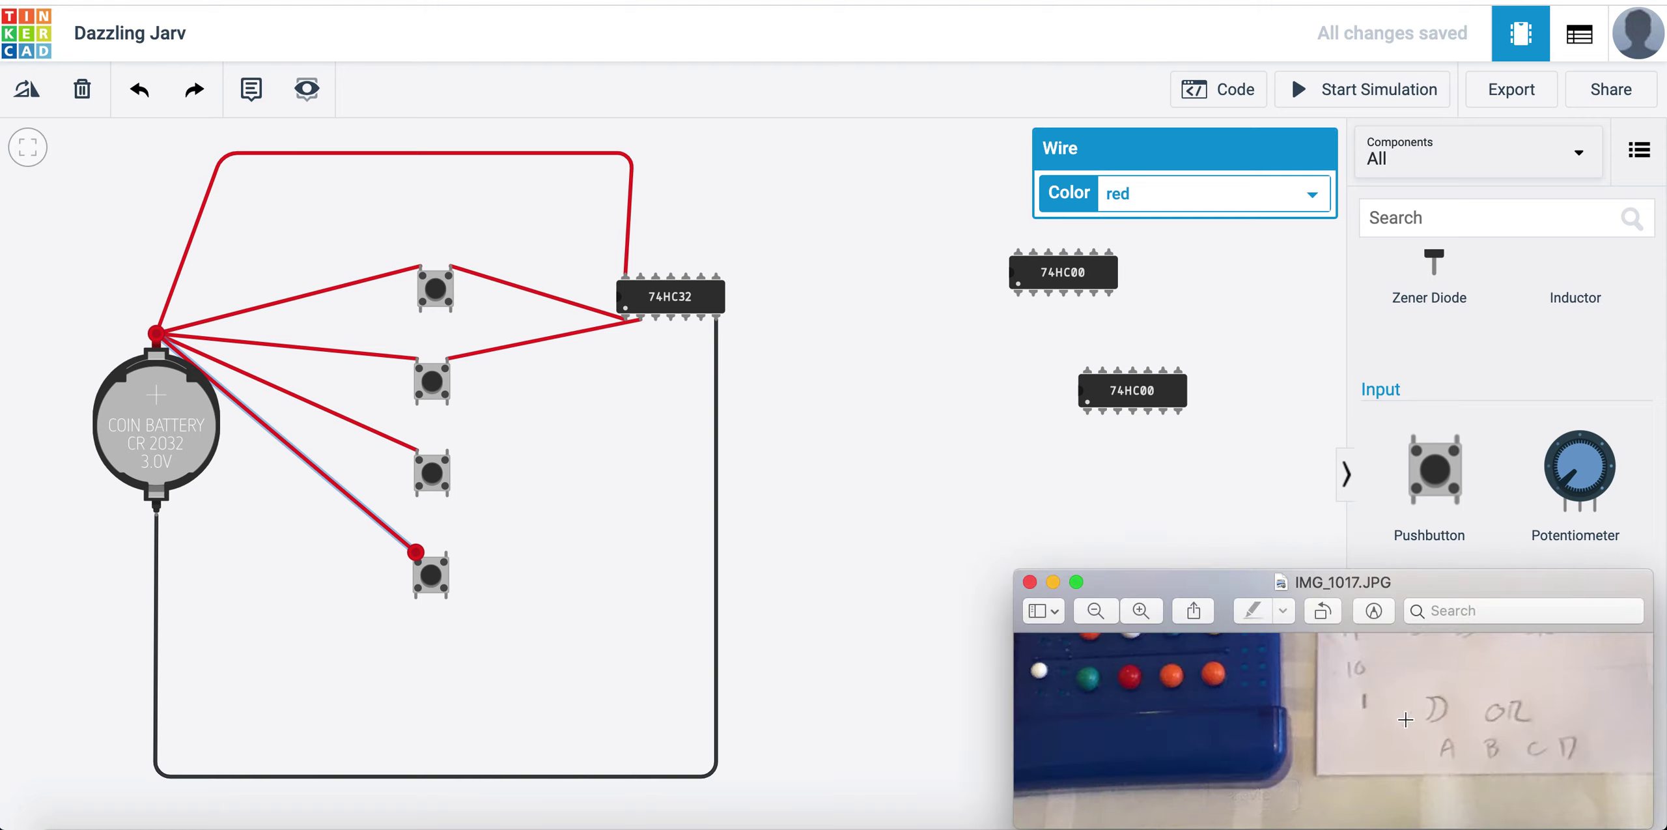
{"action": "scroll", "coordinate": [1393, 730], "scroll_direction": "up", "scroll_amount": 5}
{"action": "scroll", "coordinate": [1405, 719], "scroll_direction": "up", "scroll_amount": 1}
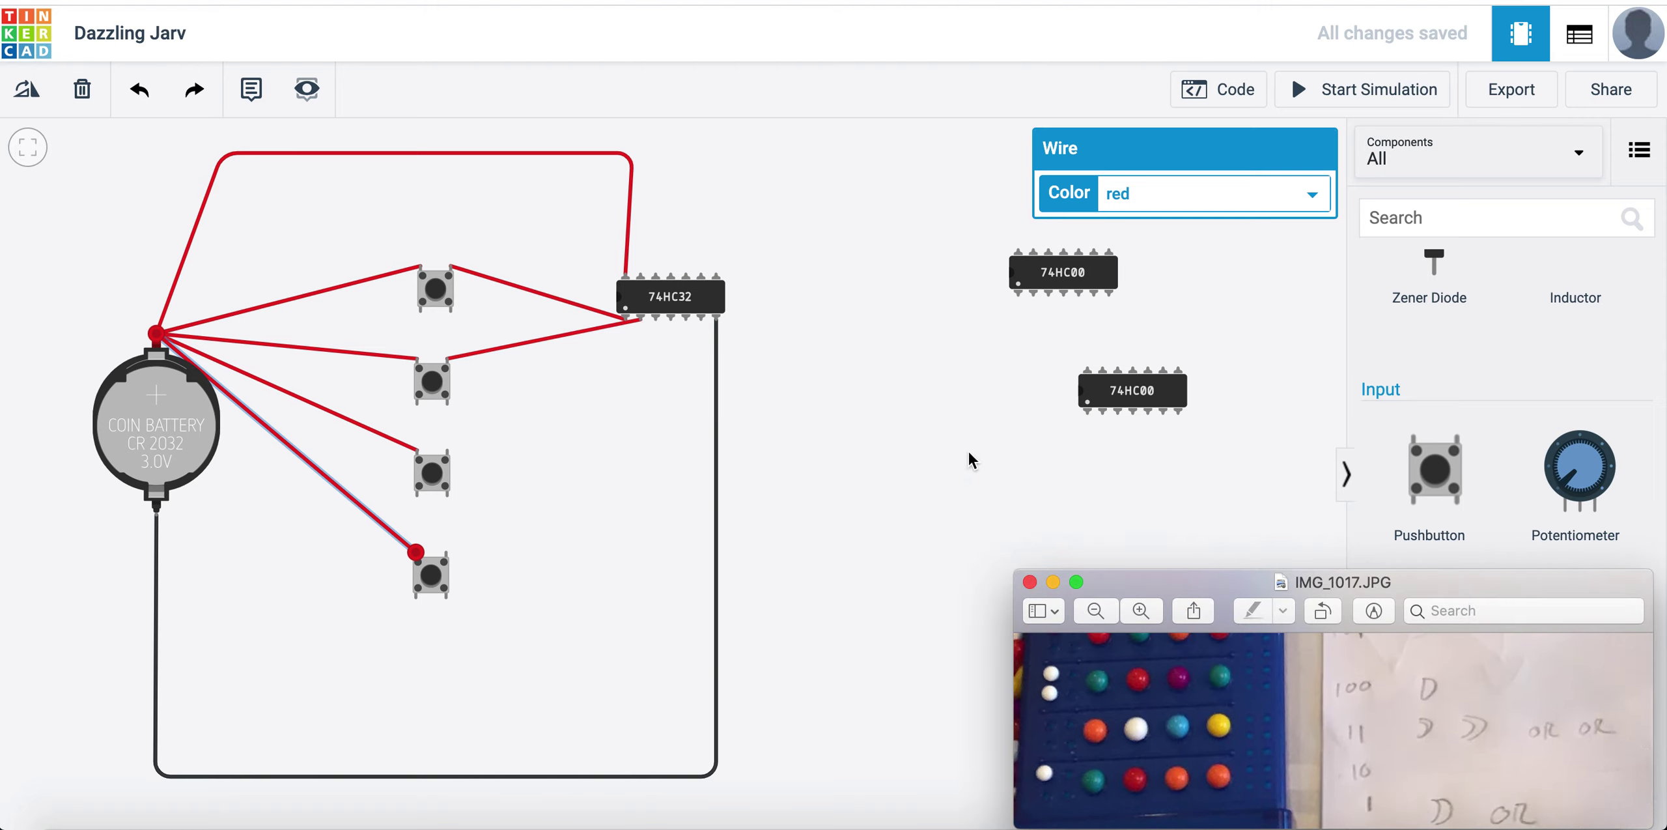
{"action": "scroll", "coordinate": [969, 451], "scroll_direction": "down", "scroll_amount": 3}
{"action": "scroll", "coordinate": [969, 451], "scroll_direction": "up", "scroll_amount": 2}
{"action": "scroll", "coordinate": [969, 450], "scroll_direction": "down", "scroll_amount": 2}
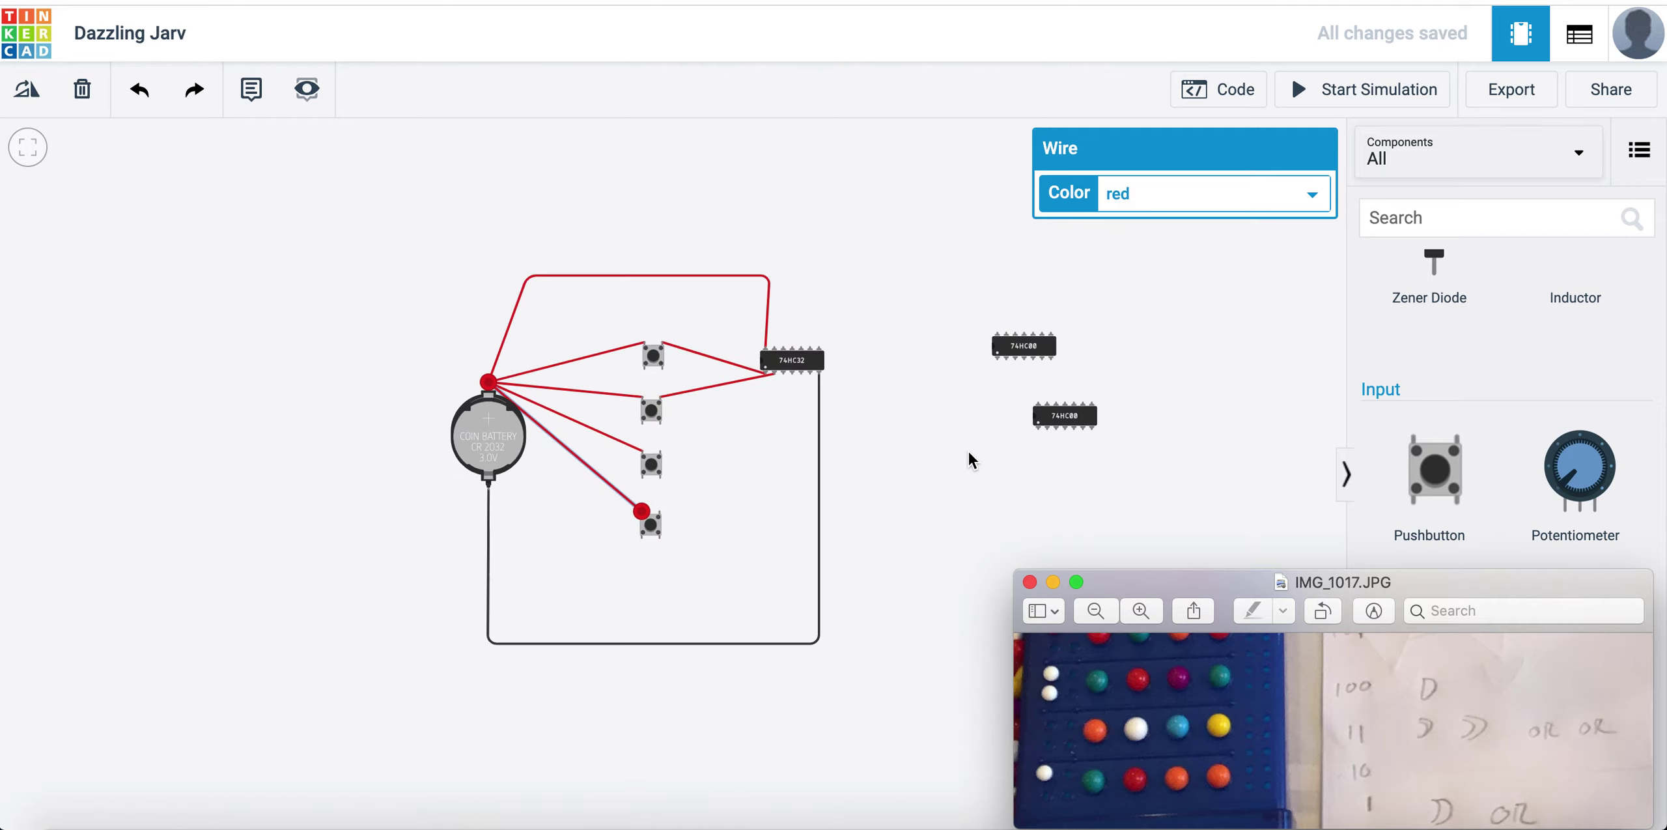
{"action": "left_click", "coordinate": [1166, 450]}
Move both 74HC00 chips farther up and right, stacking them one directly below the other, away from the wired parts.
{"action": "scroll", "coordinate": [903, 438], "scroll_direction": "up", "scroll_amount": 4}
{"action": "scroll", "coordinate": [902, 439], "scroll_direction": "up", "scroll_amount": 5}
{"action": "scroll", "coordinate": [903, 438], "scroll_direction": "down", "scroll_amount": 6}
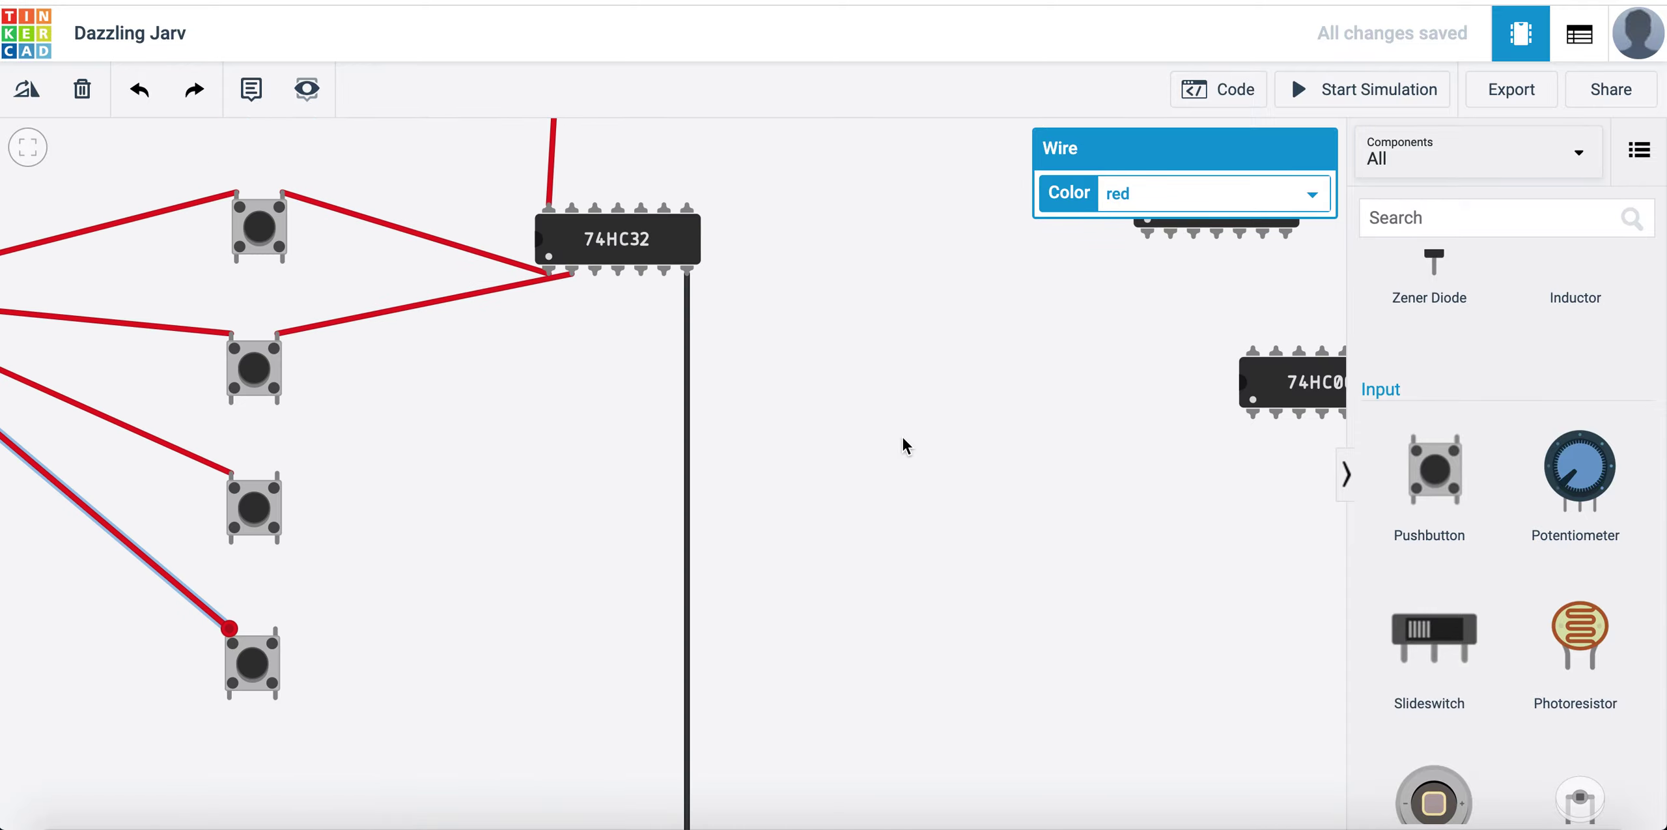
{"action": "scroll", "coordinate": [903, 438], "scroll_direction": "down", "scroll_amount": 3}
{"action": "scroll", "coordinate": [903, 438], "scroll_direction": "up", "scroll_amount": 1}
{"action": "left_click_drag", "start_coordinate": [903, 437], "coordinate": [514, 449]}
{"action": "scroll", "coordinate": [808, 422], "scroll_direction": "down", "scroll_amount": 3}
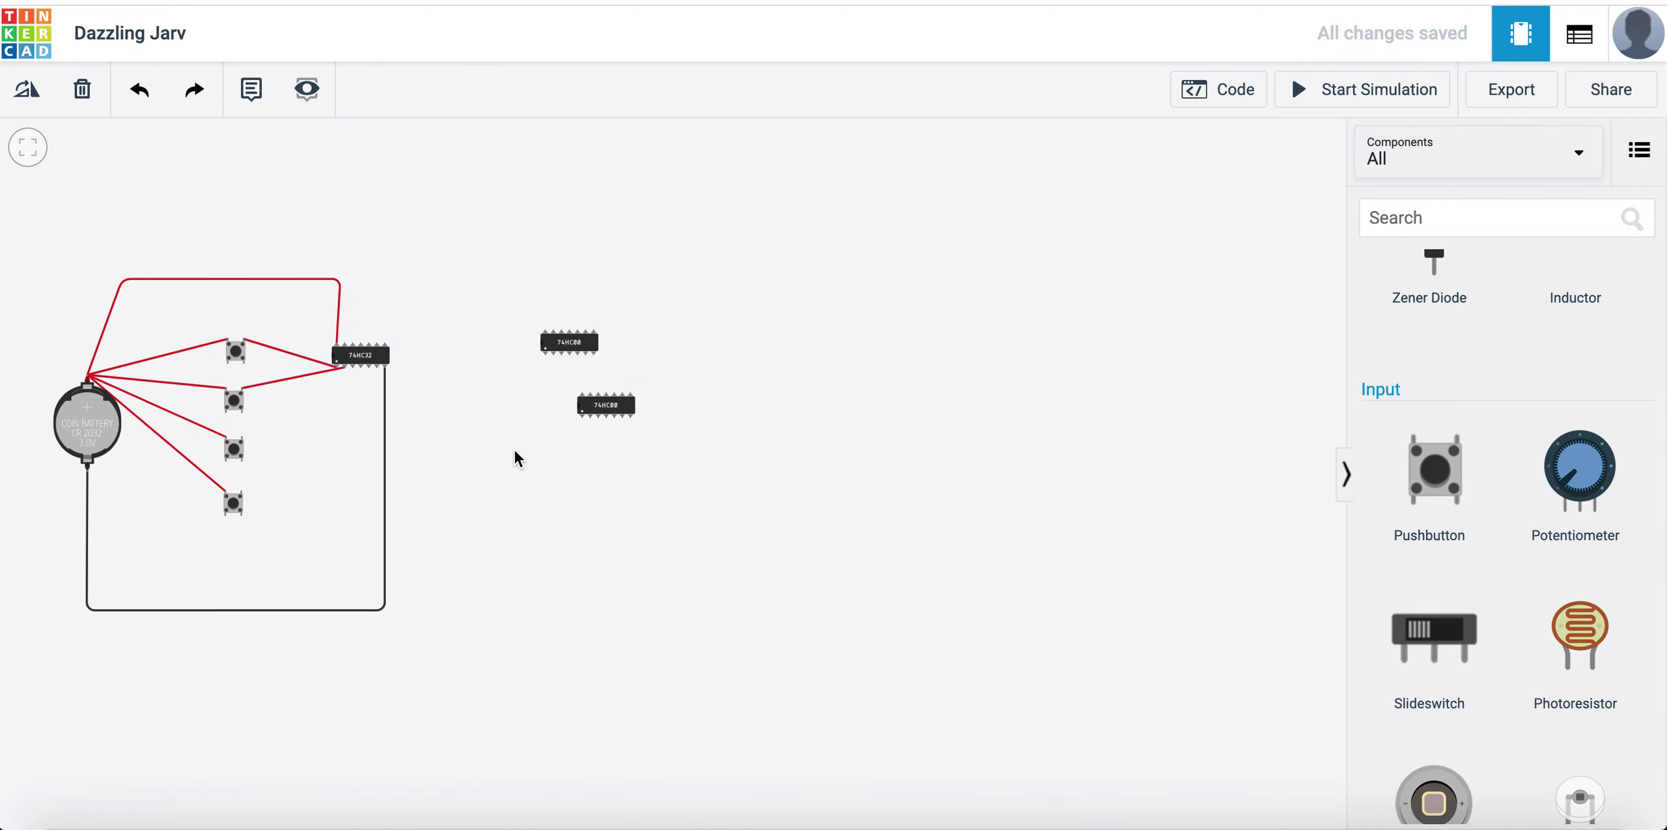
{"action": "left_click_drag", "start_coordinate": [564, 347], "coordinate": [869, 201]}
{"action": "left_click", "coordinate": [620, 407]}
{"action": "left_click_drag", "start_coordinate": [620, 407], "coordinate": [889, 234]}
Search the components for "quad", place a second 74HC32 right of the first, and wire the first chip's Output 1 to its lower-left pin.
{"action": "left_click", "coordinate": [371, 358]}
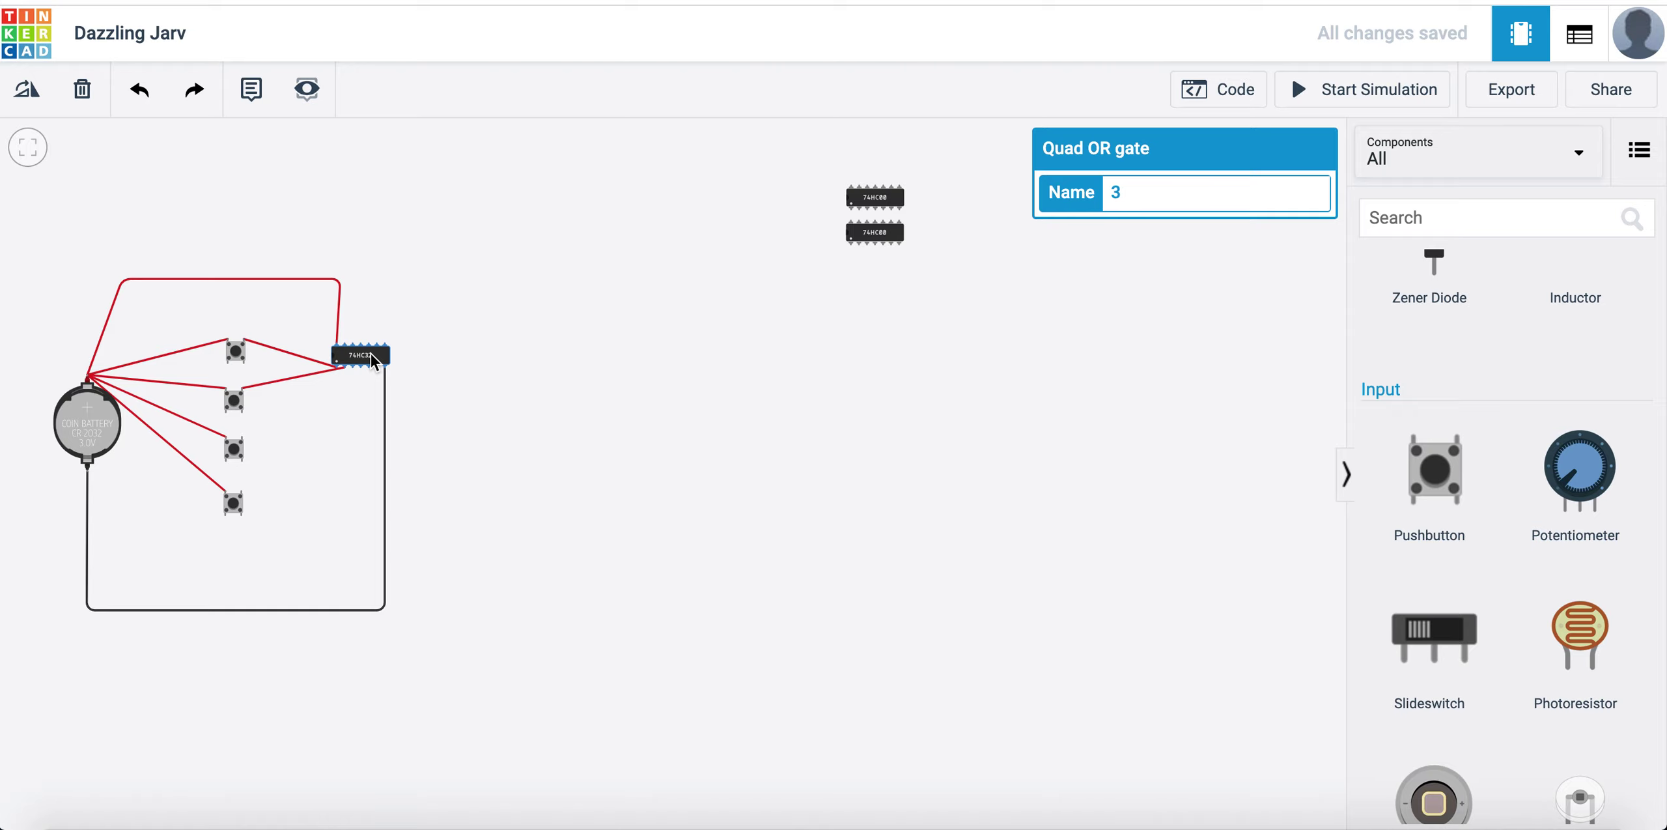
{"action": "left_click", "coordinate": [1580, 226]}
{"action": "type", "text": "quad"}
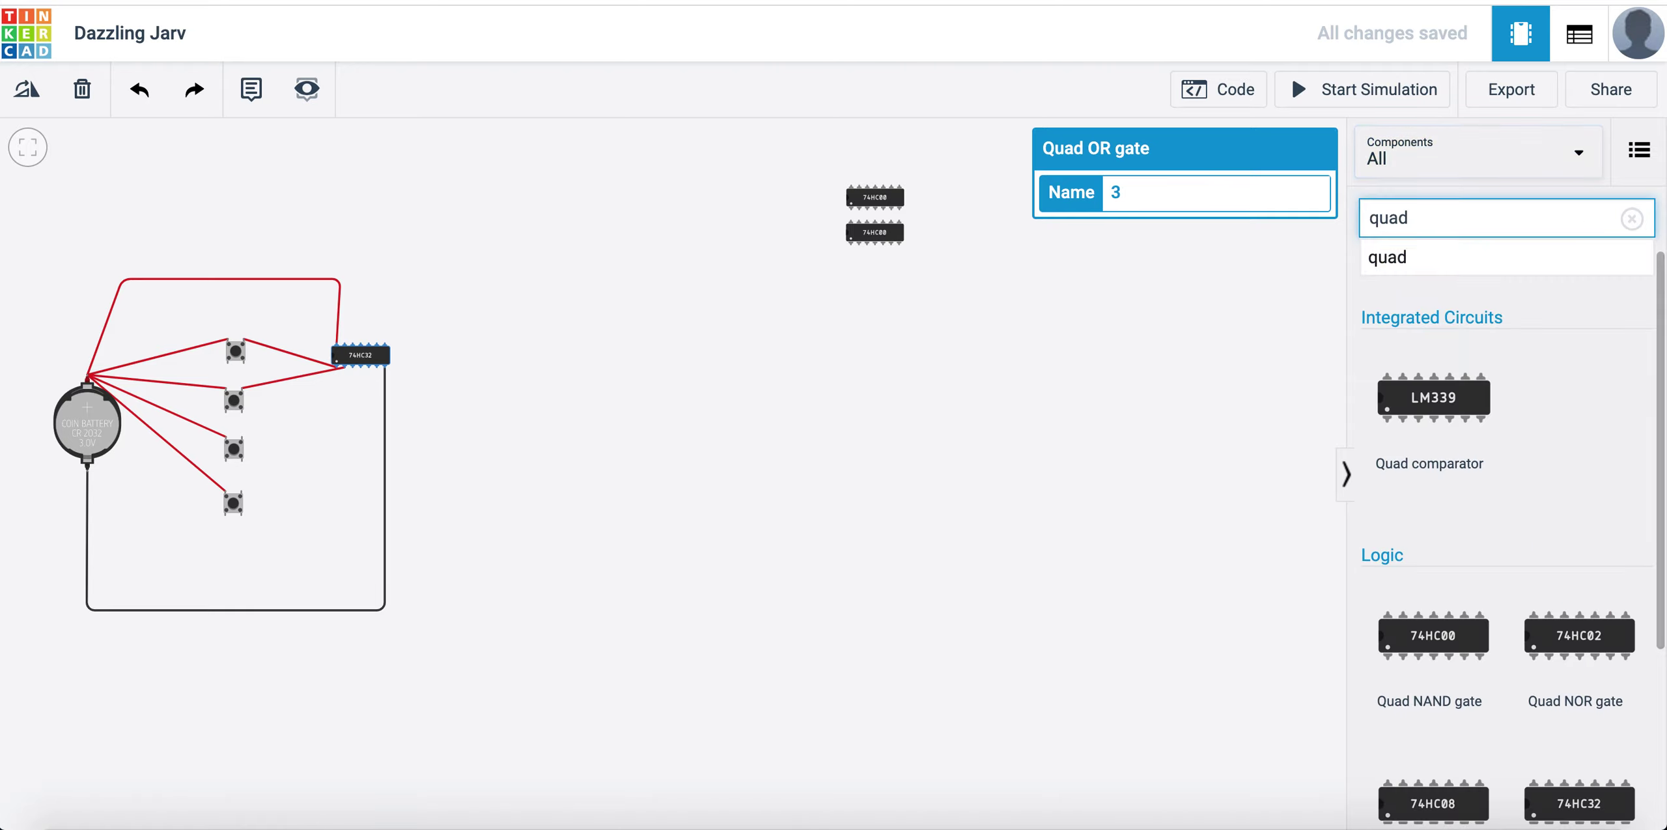
{"action": "scroll", "coordinate": [1511, 711], "scroll_direction": "down", "scroll_amount": 2}
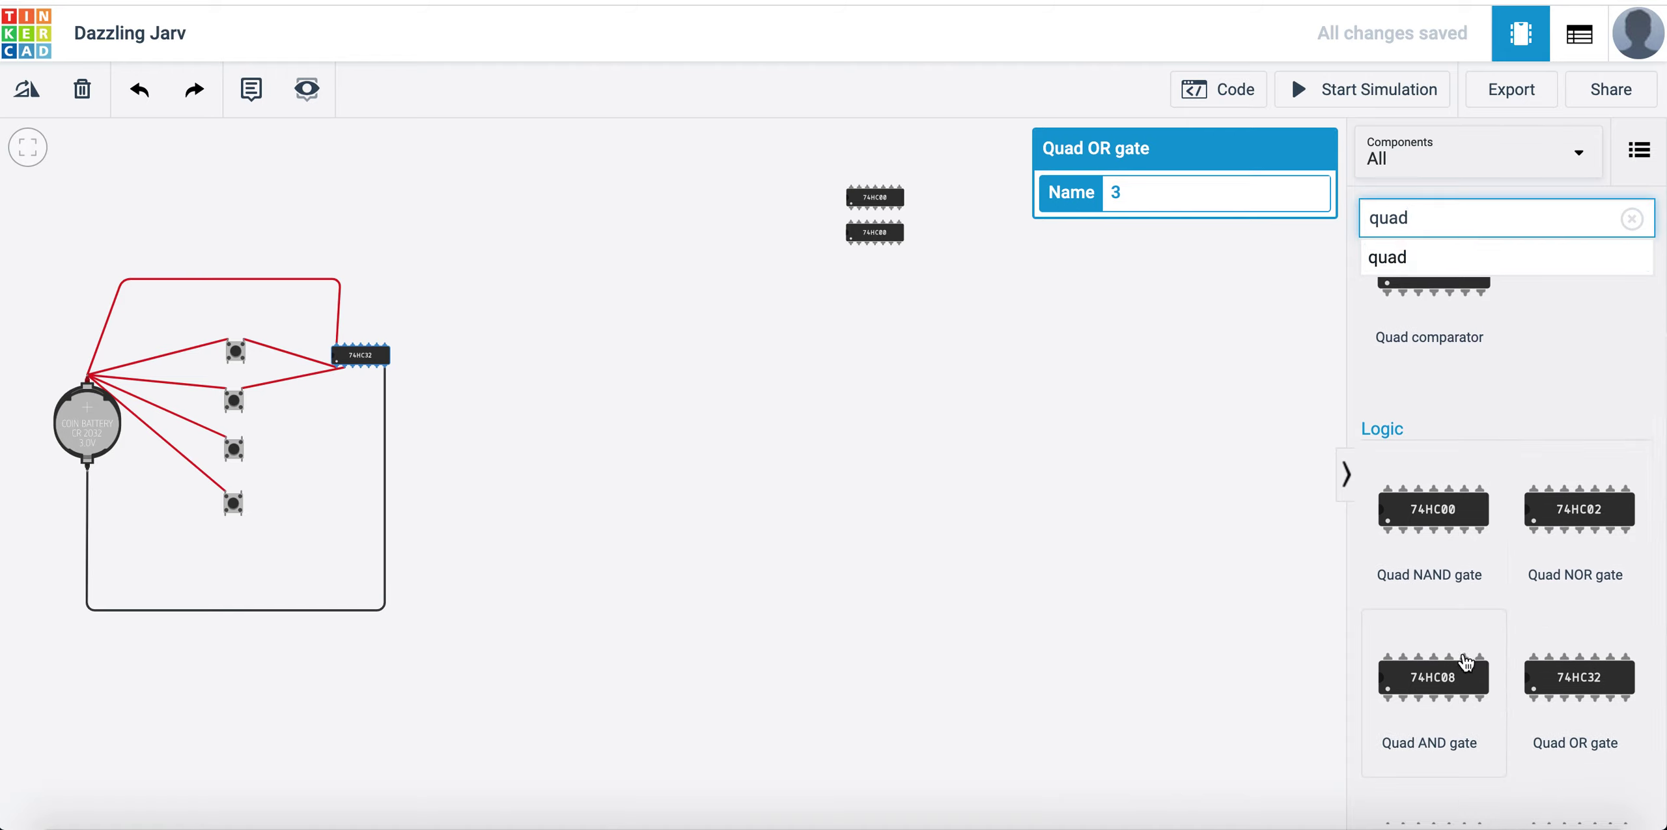
{"action": "left_click_drag", "start_coordinate": [1589, 681], "coordinate": [558, 362]}
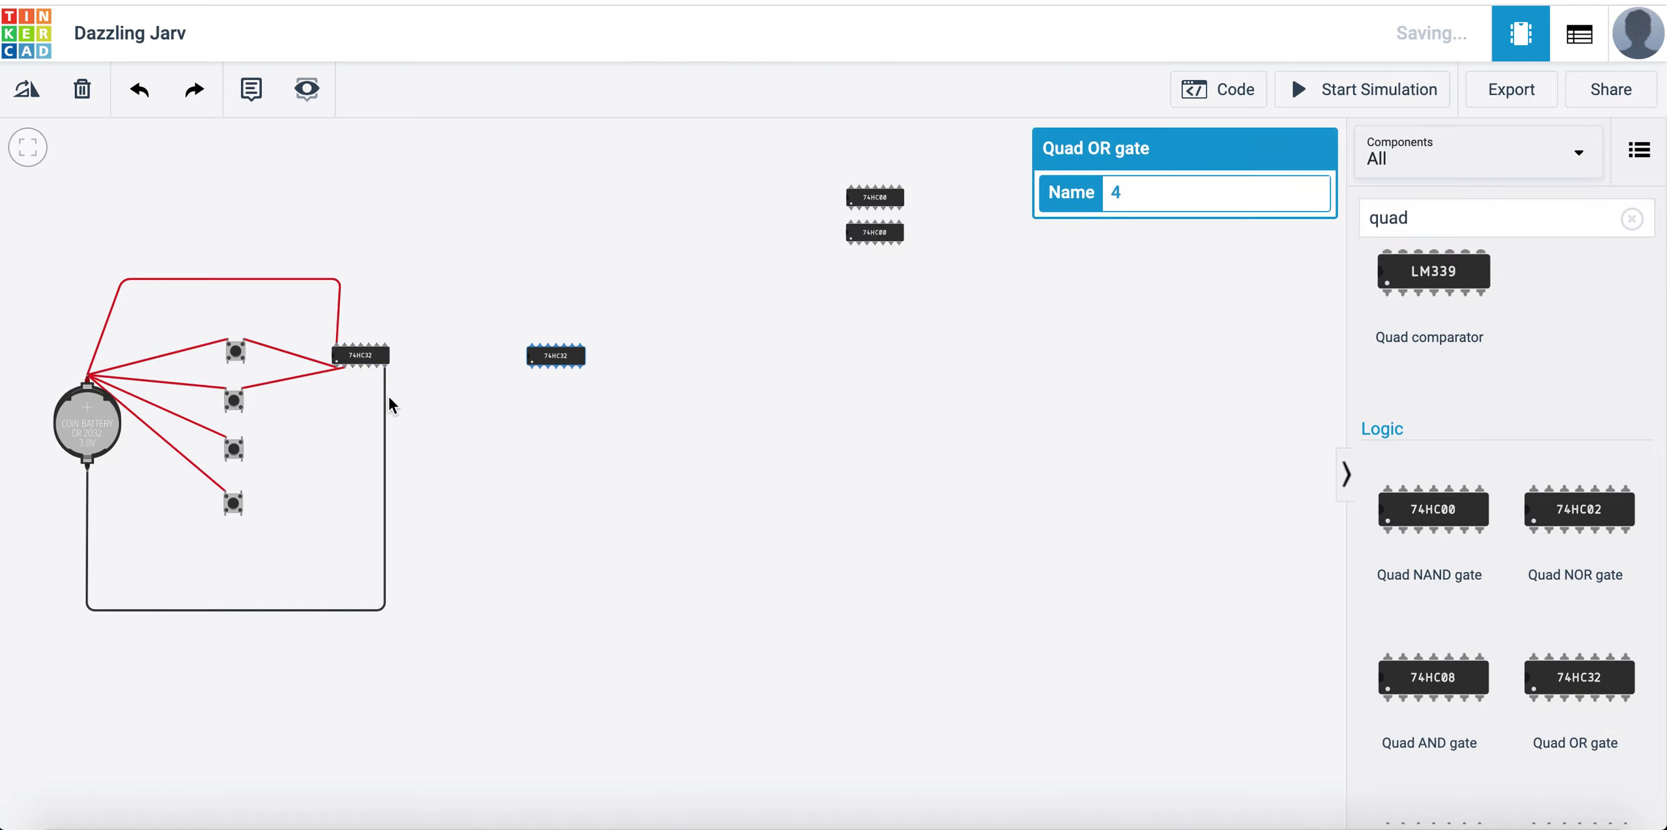
{"action": "left_click", "coordinate": [355, 368]}
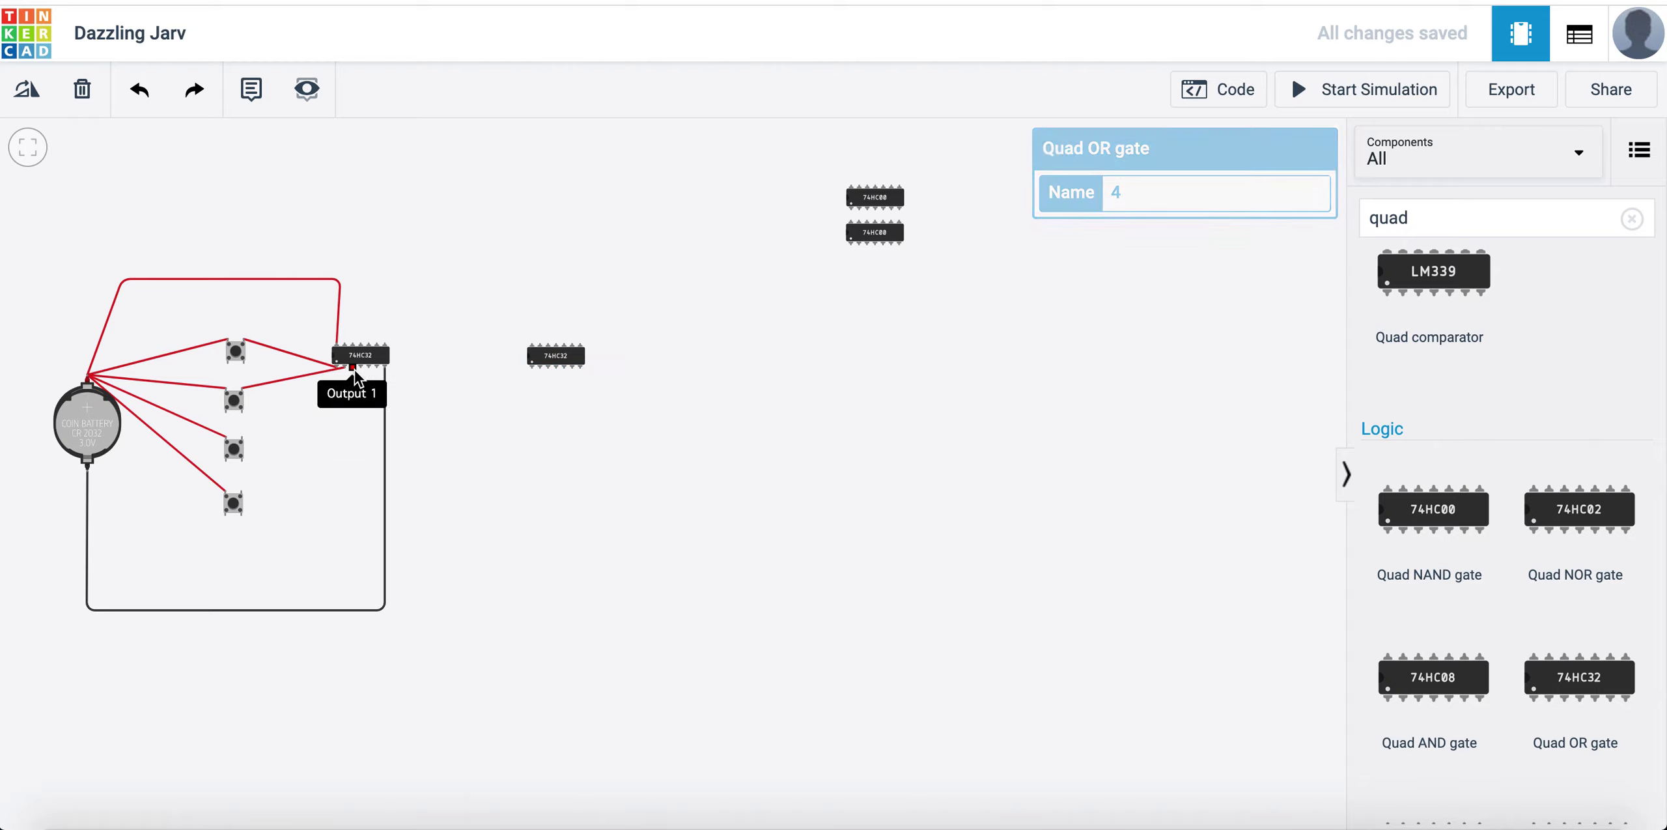
{"action": "left_click", "coordinate": [531, 367]}
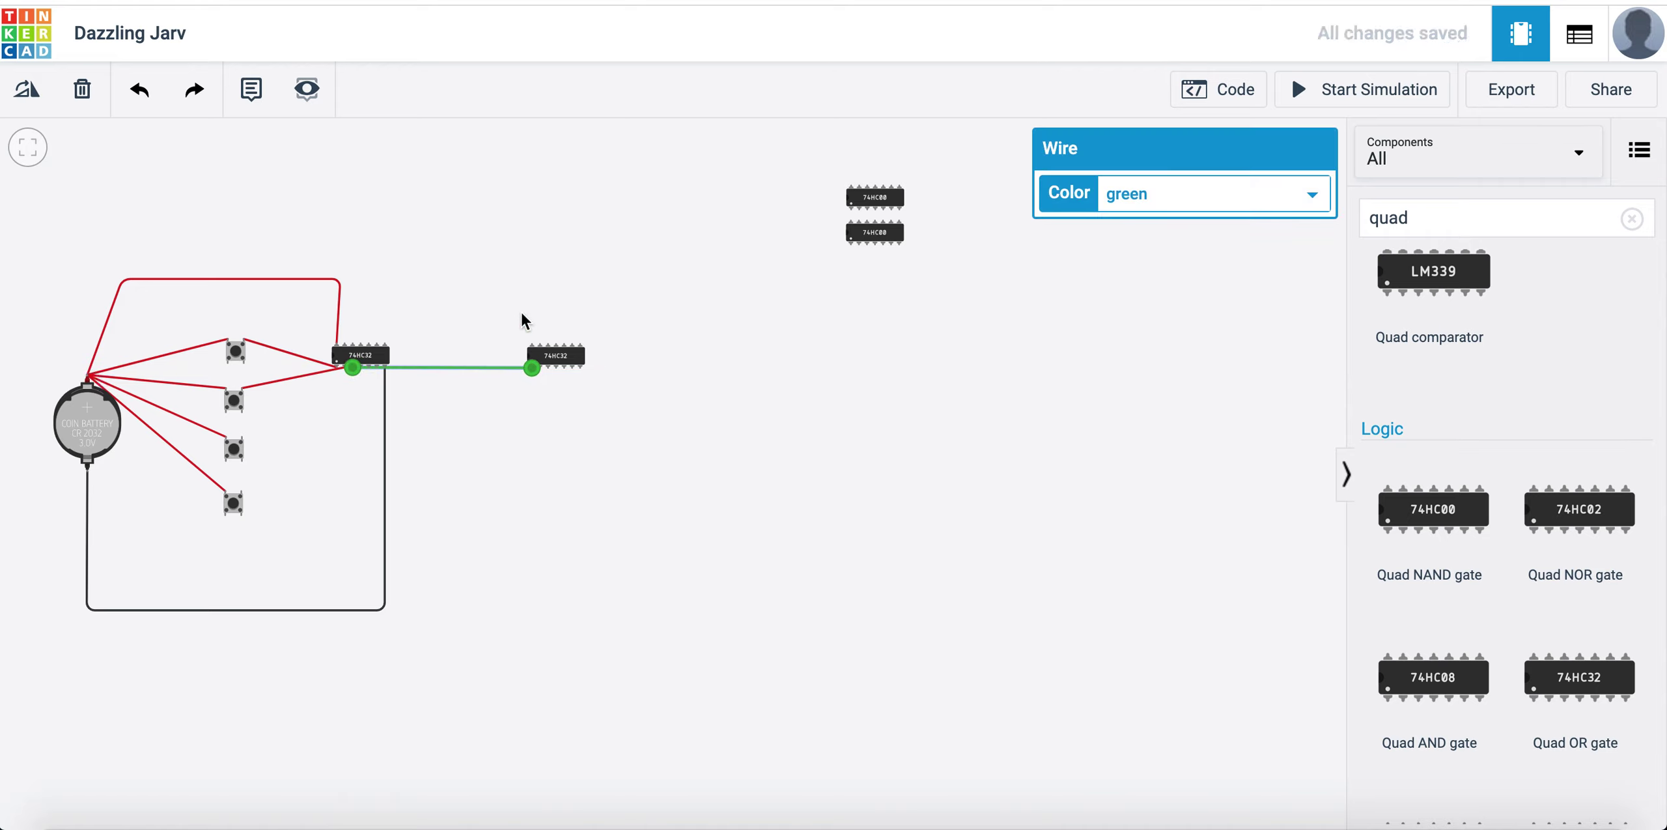
{"action": "left_click", "coordinate": [532, 345]}
{"action": "left_click", "coordinate": [532, 238]}
{"action": "left_click", "coordinate": [89, 249]}
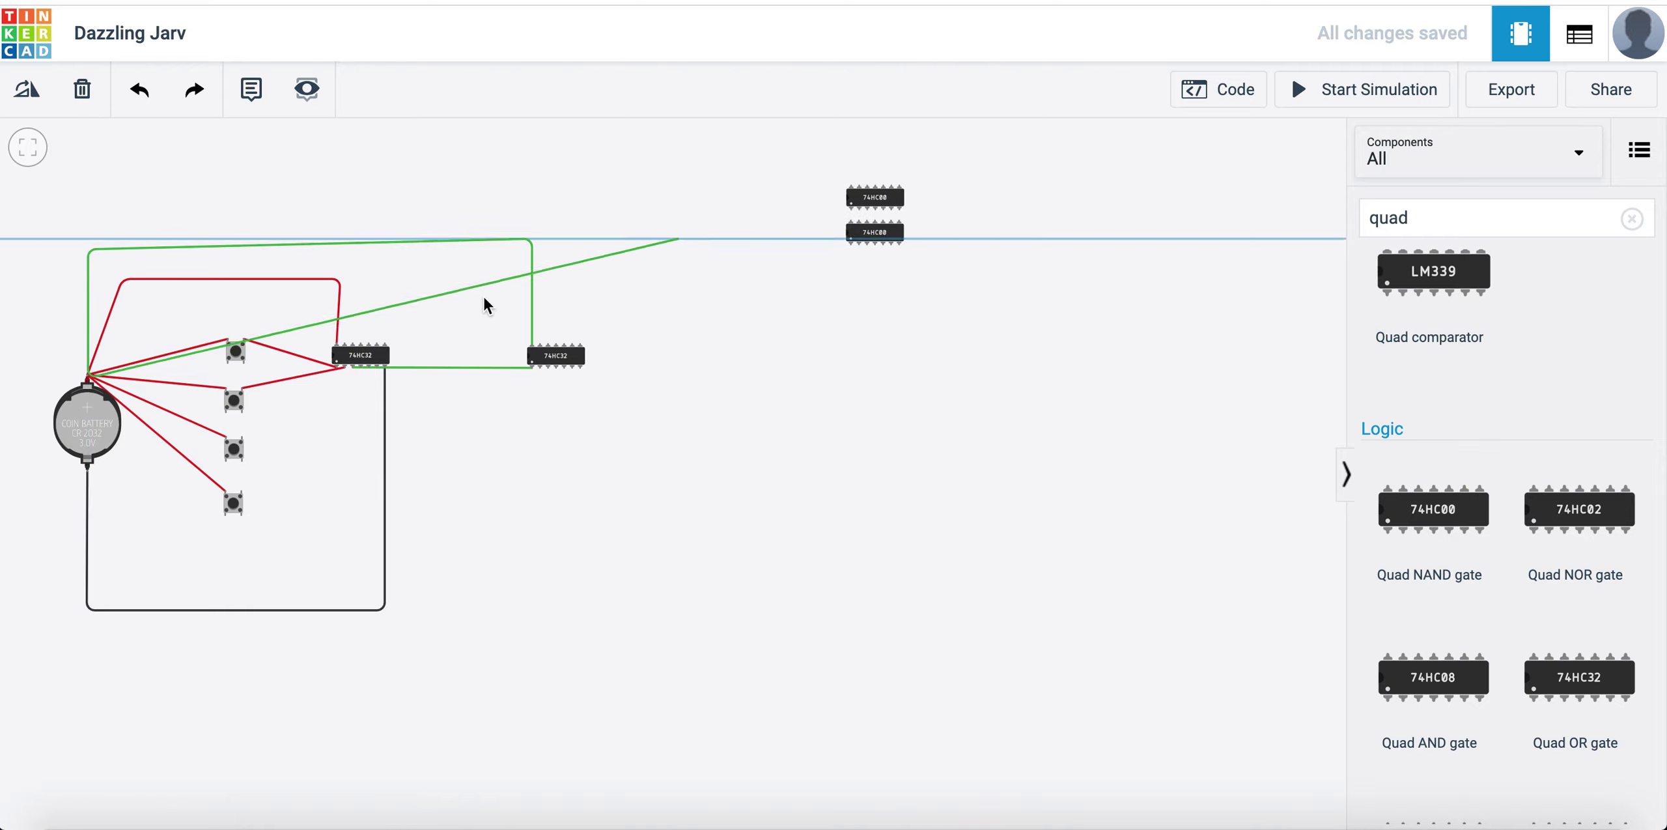
{"action": "key", "text": "Escape"}
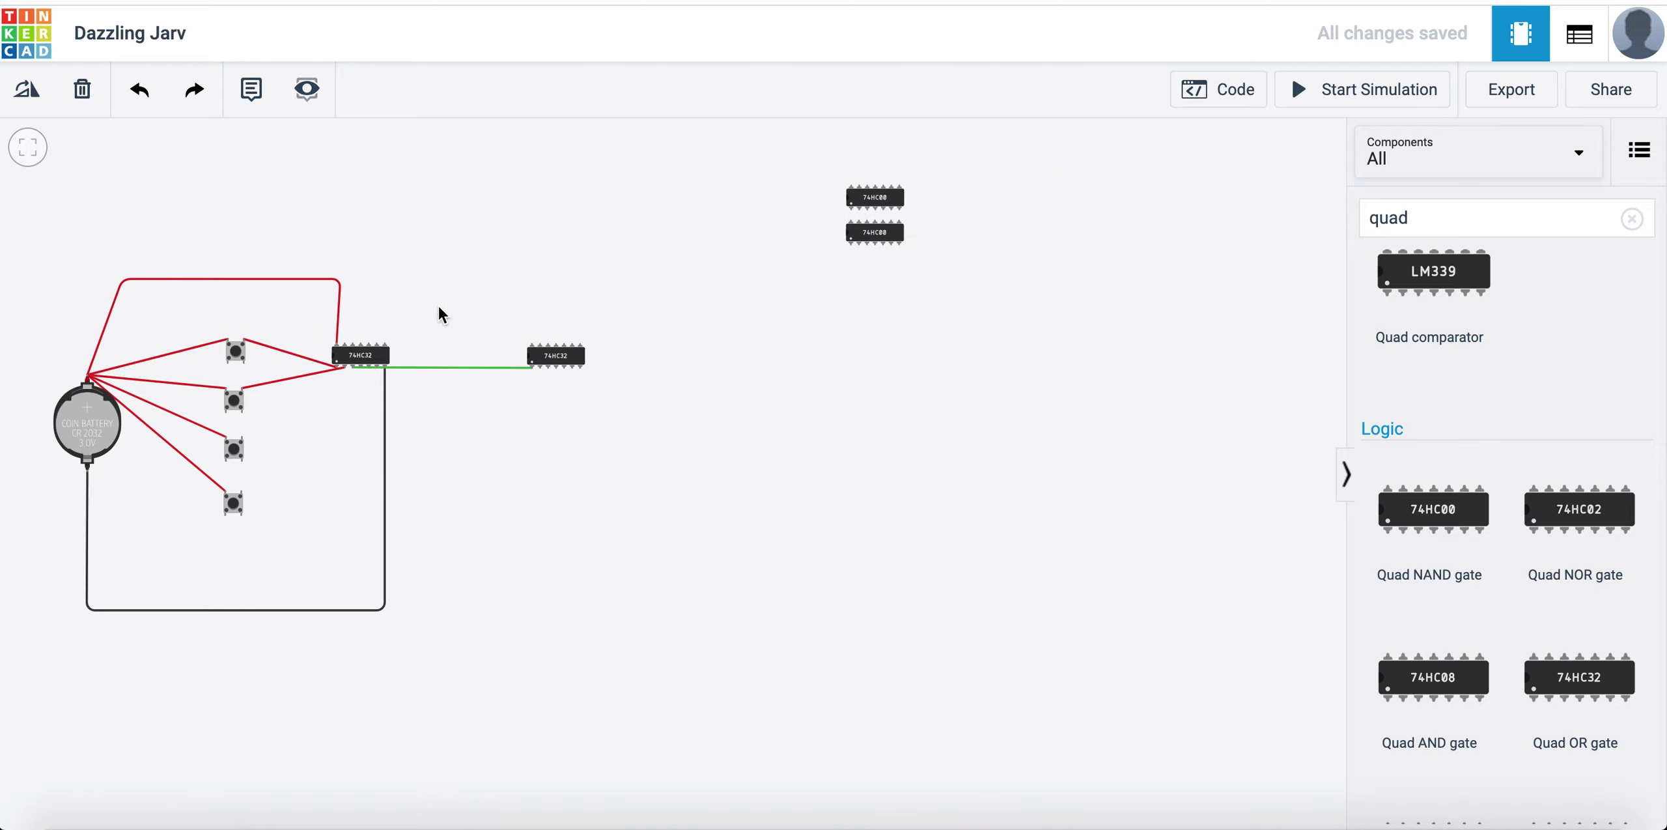
{"action": "left_click", "coordinate": [532, 345]}
{"action": "left_click", "coordinate": [527, 248]}
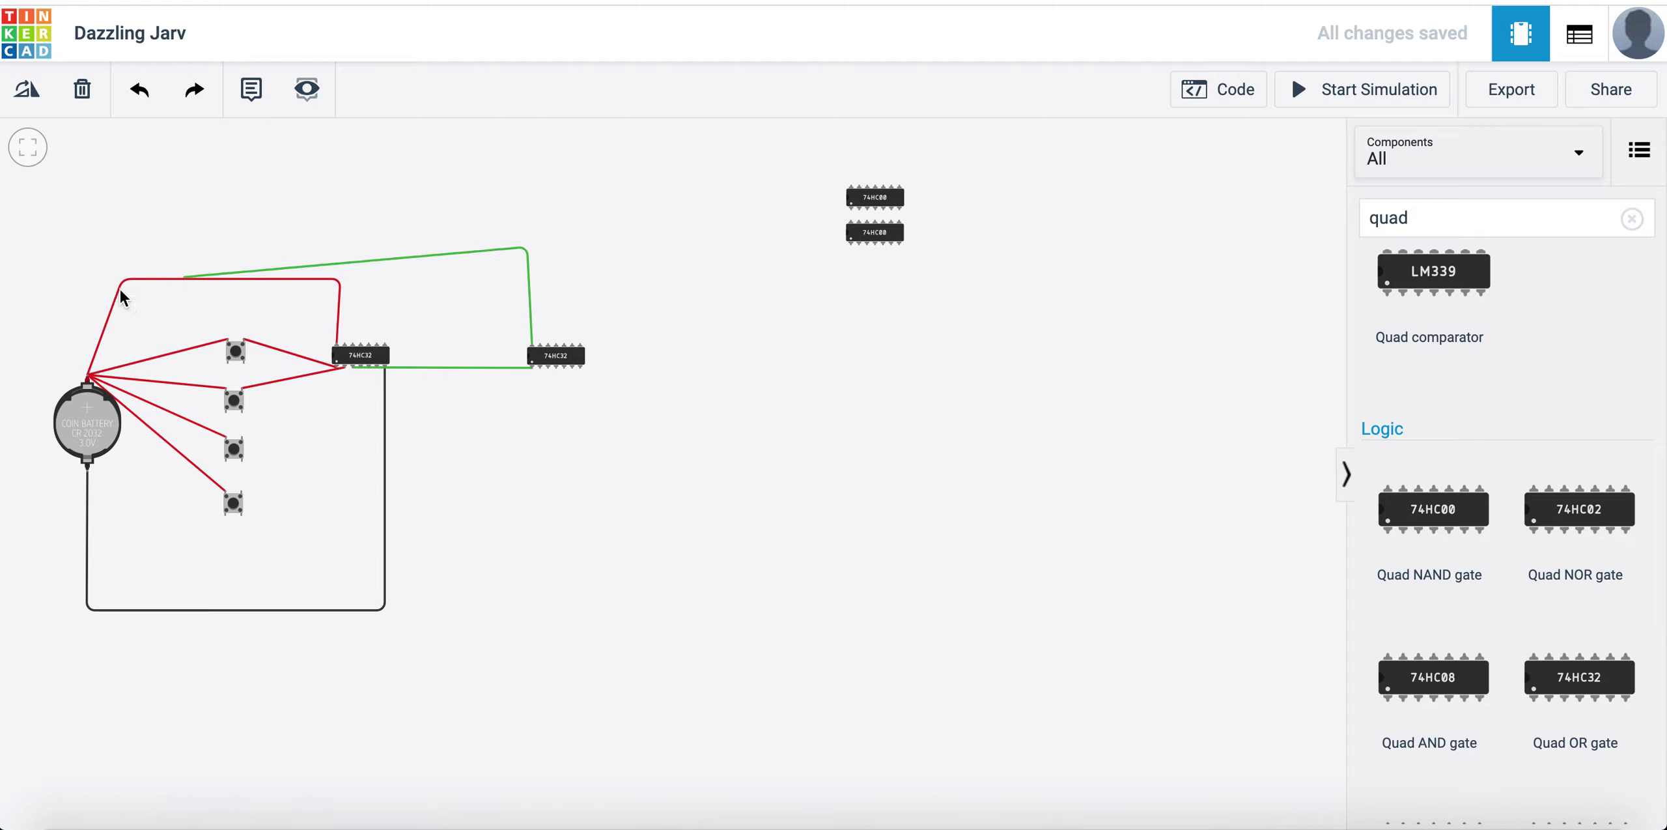
{"action": "left_click", "coordinate": [85, 253]}
{"action": "left_click", "coordinate": [91, 374]}
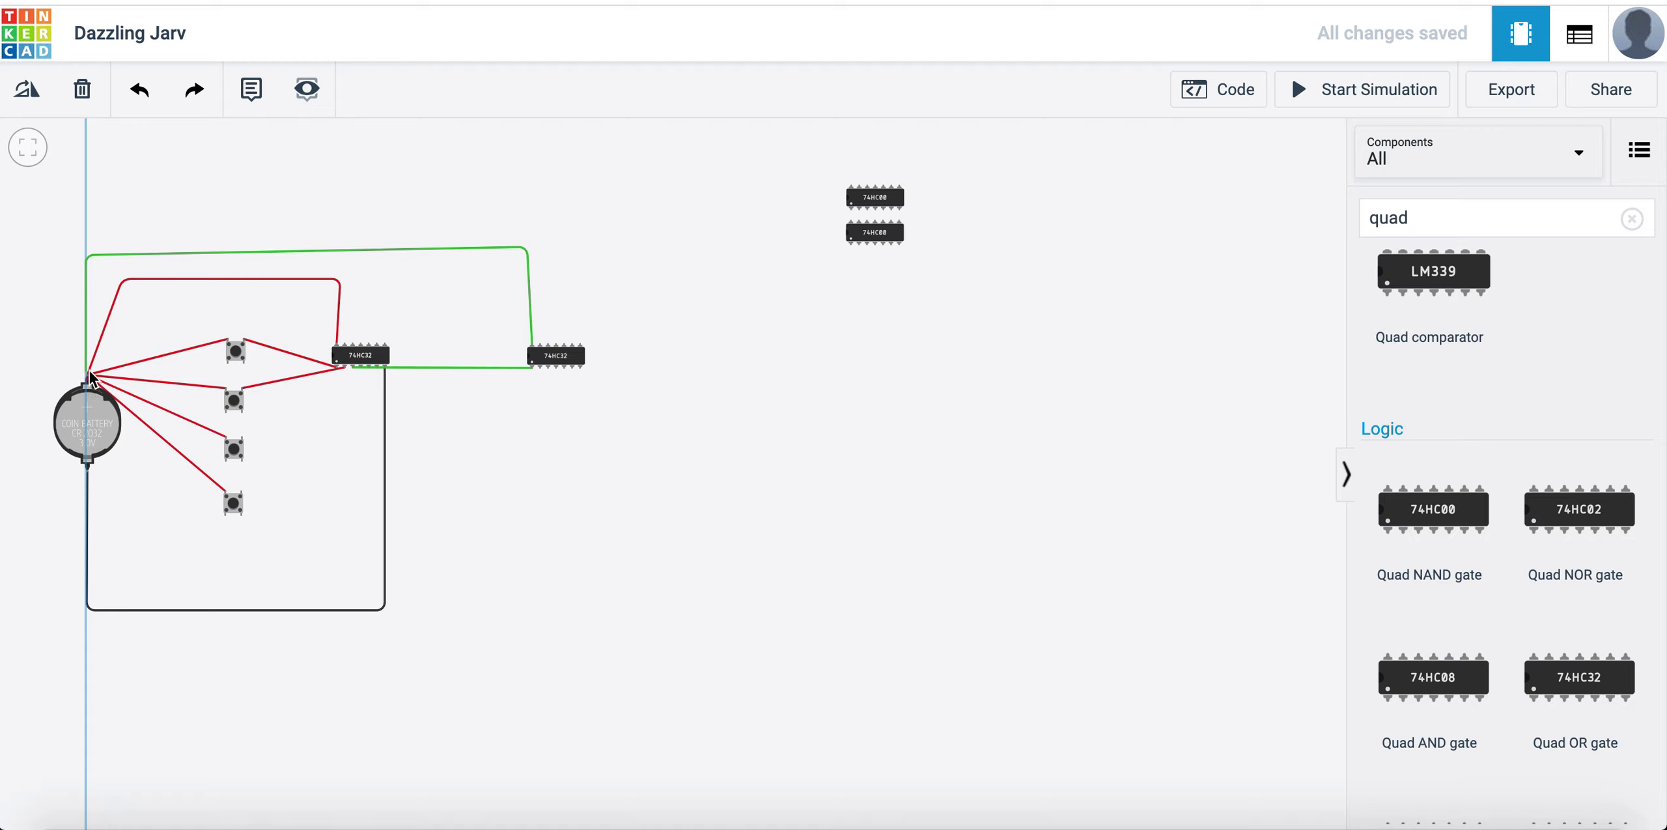
{"action": "left_click_drag", "start_coordinate": [91, 377], "coordinate": [89, 306]}
{"action": "left_click", "coordinate": [150, 305]}
{"action": "left_click", "coordinate": [89, 383]}
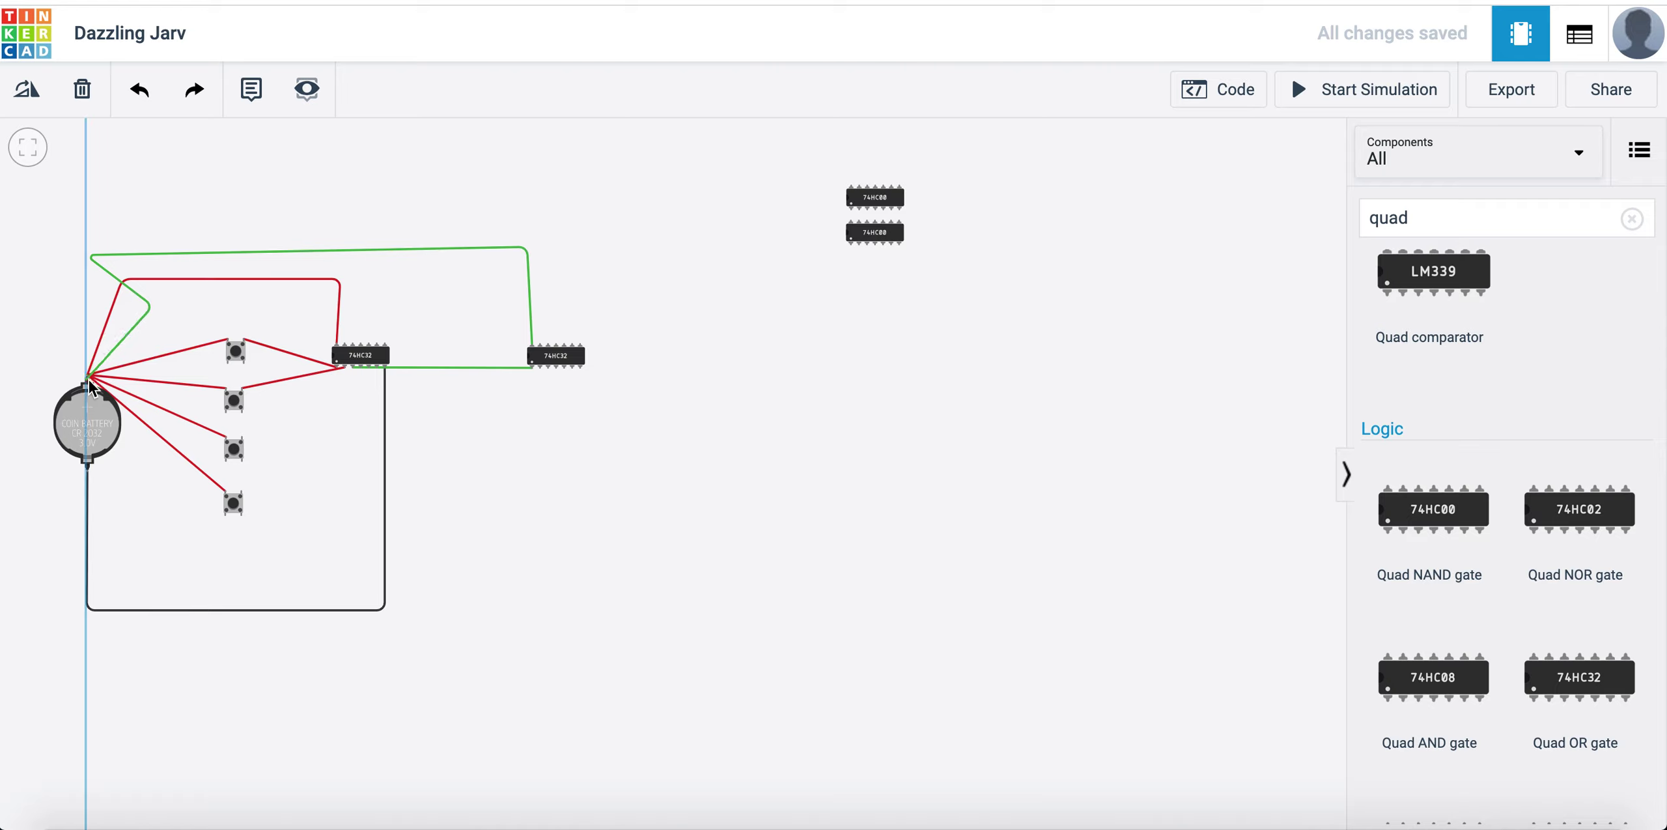
{"action": "key", "text": "Delete"}
{"action": "scroll", "coordinate": [185, 316], "scroll_direction": "down", "scroll_amount": 3}
{"action": "scroll", "coordinate": [187, 322], "scroll_direction": "up", "scroll_amount": 3}
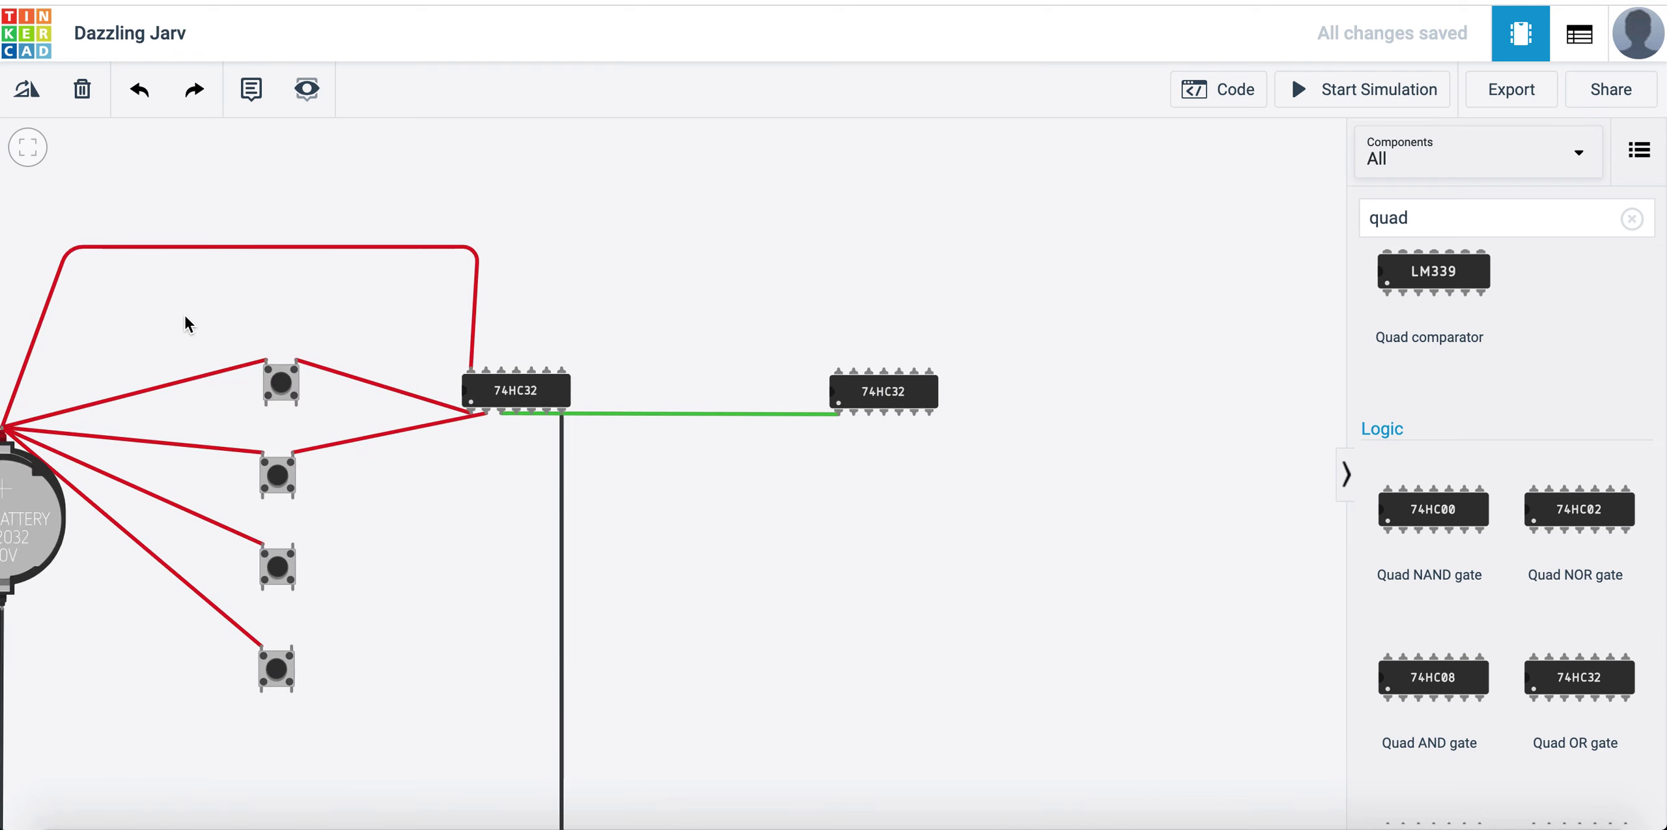
Wire the second 74HC32's power pin to the battery's positive terminal and colour the wire red.
{"action": "left_click_drag", "start_coordinate": [272, 298], "coordinate": [431, 275]}
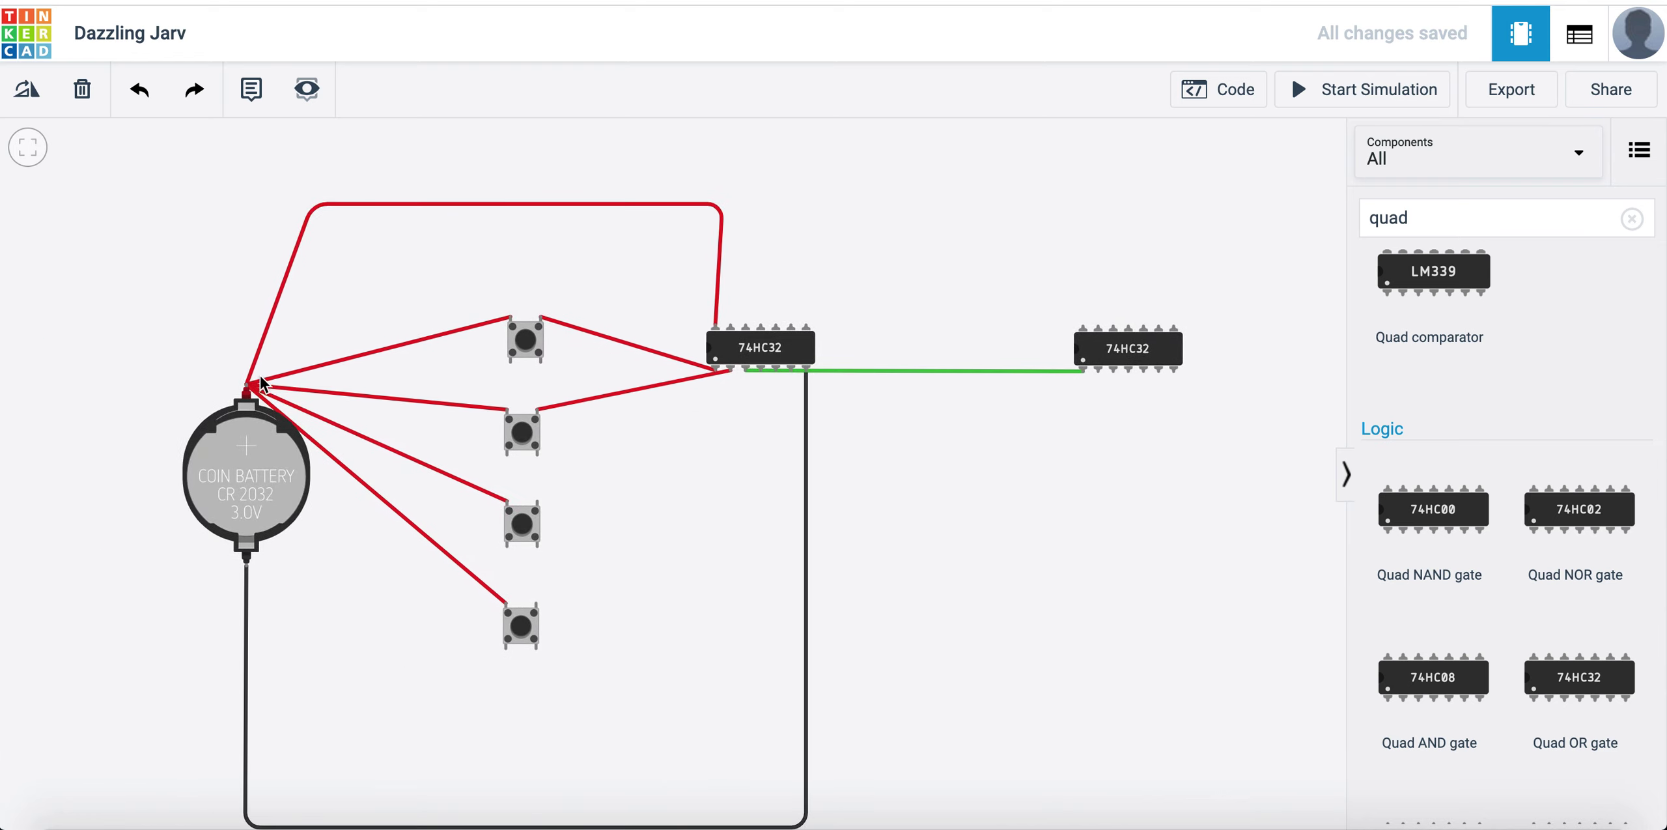
{"action": "left_click", "coordinate": [1083, 327]}
{"action": "left_click", "coordinate": [248, 384]}
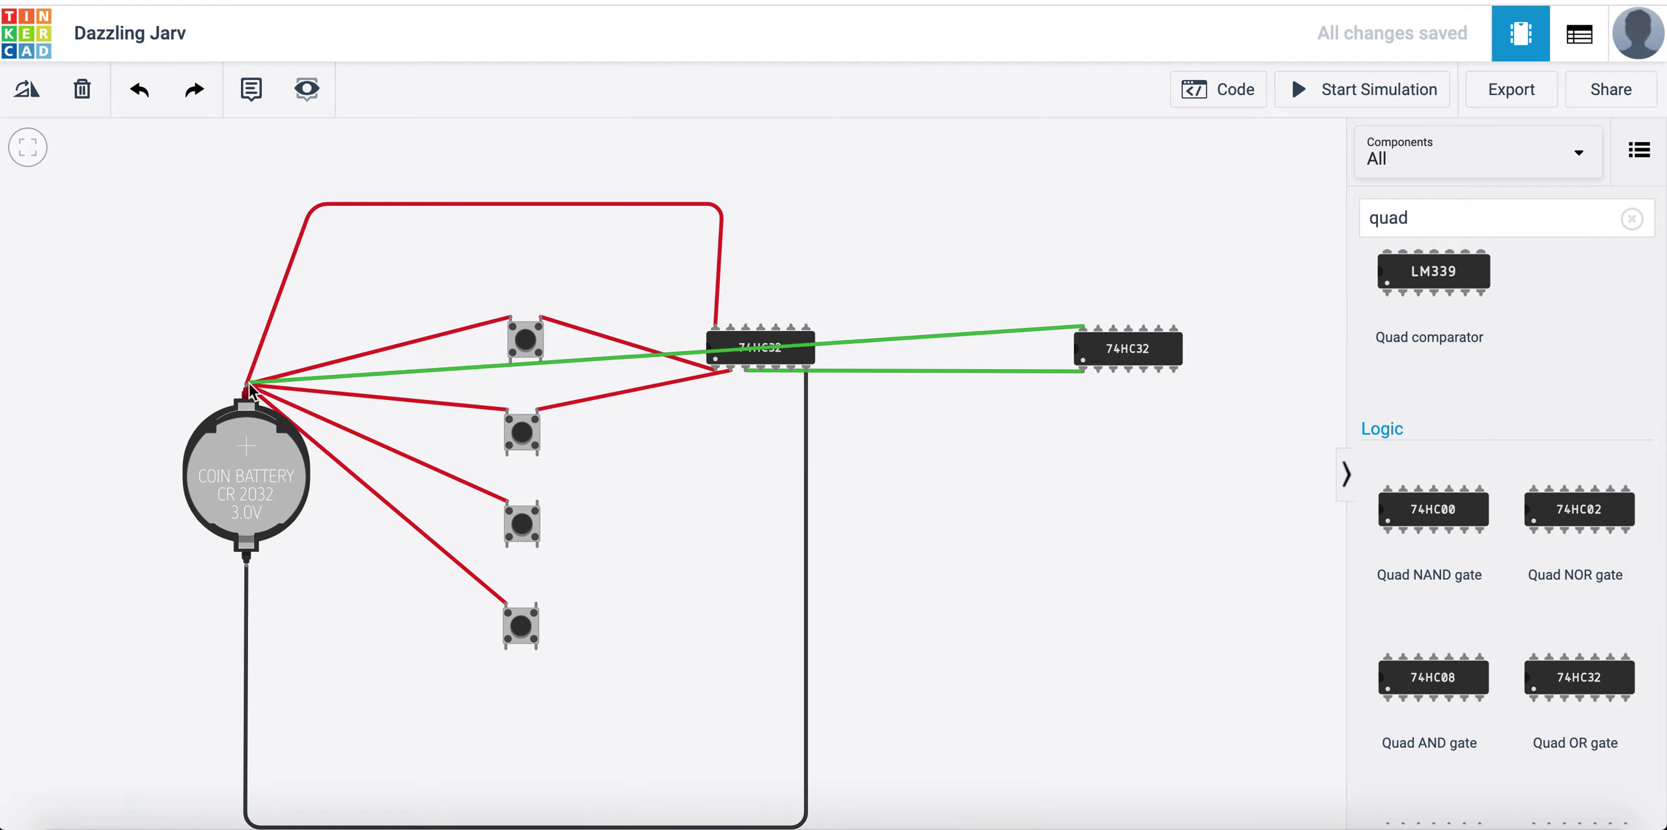
{"action": "left_click", "coordinate": [246, 388]}
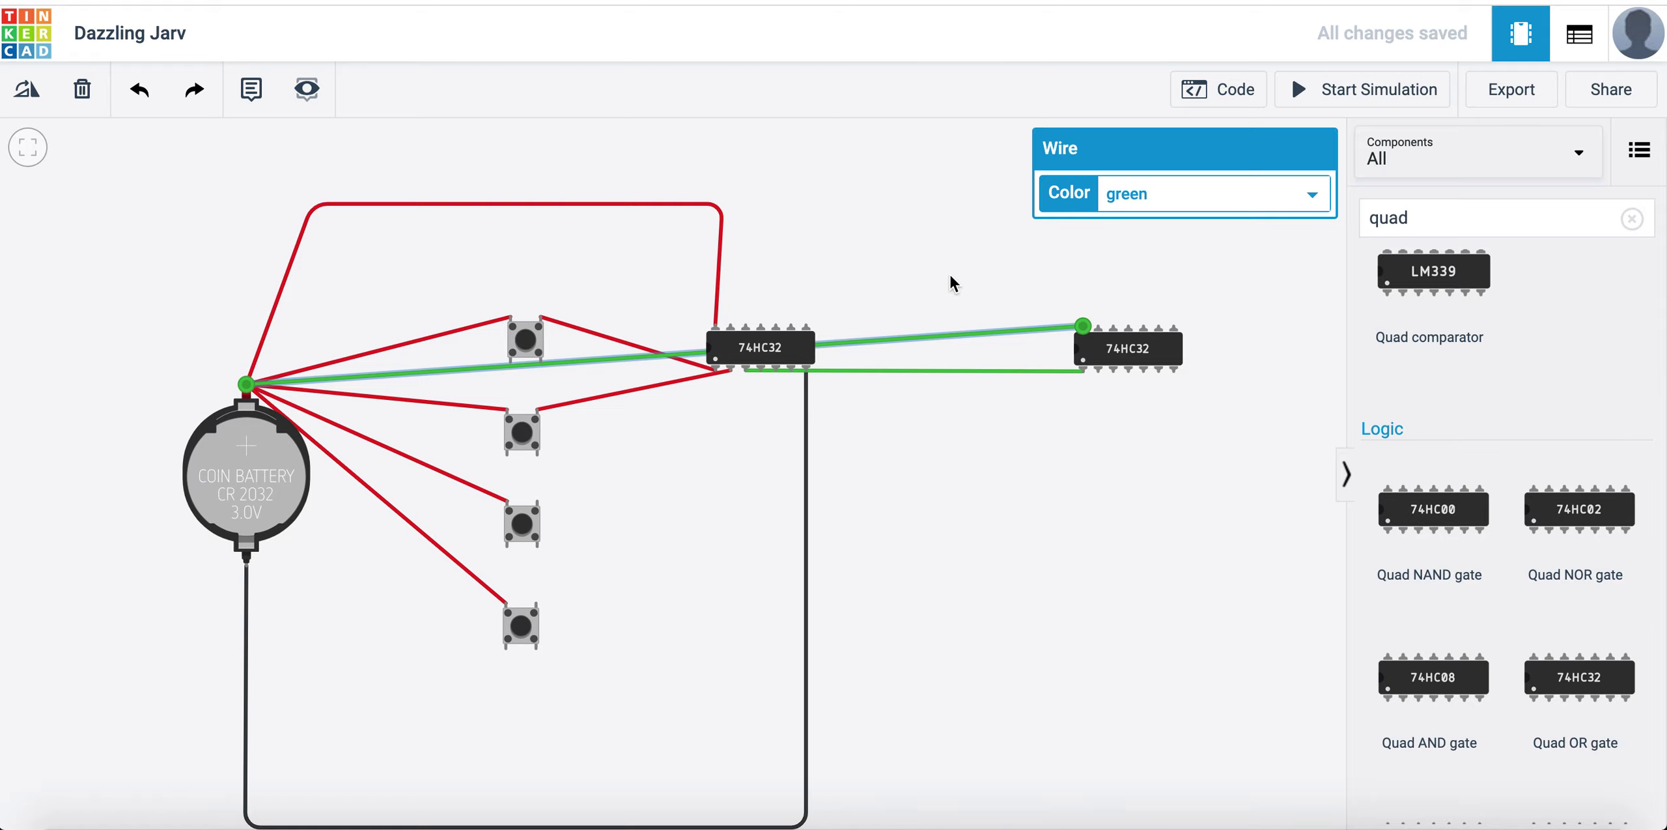
{"action": "left_click", "coordinate": [1165, 193]}
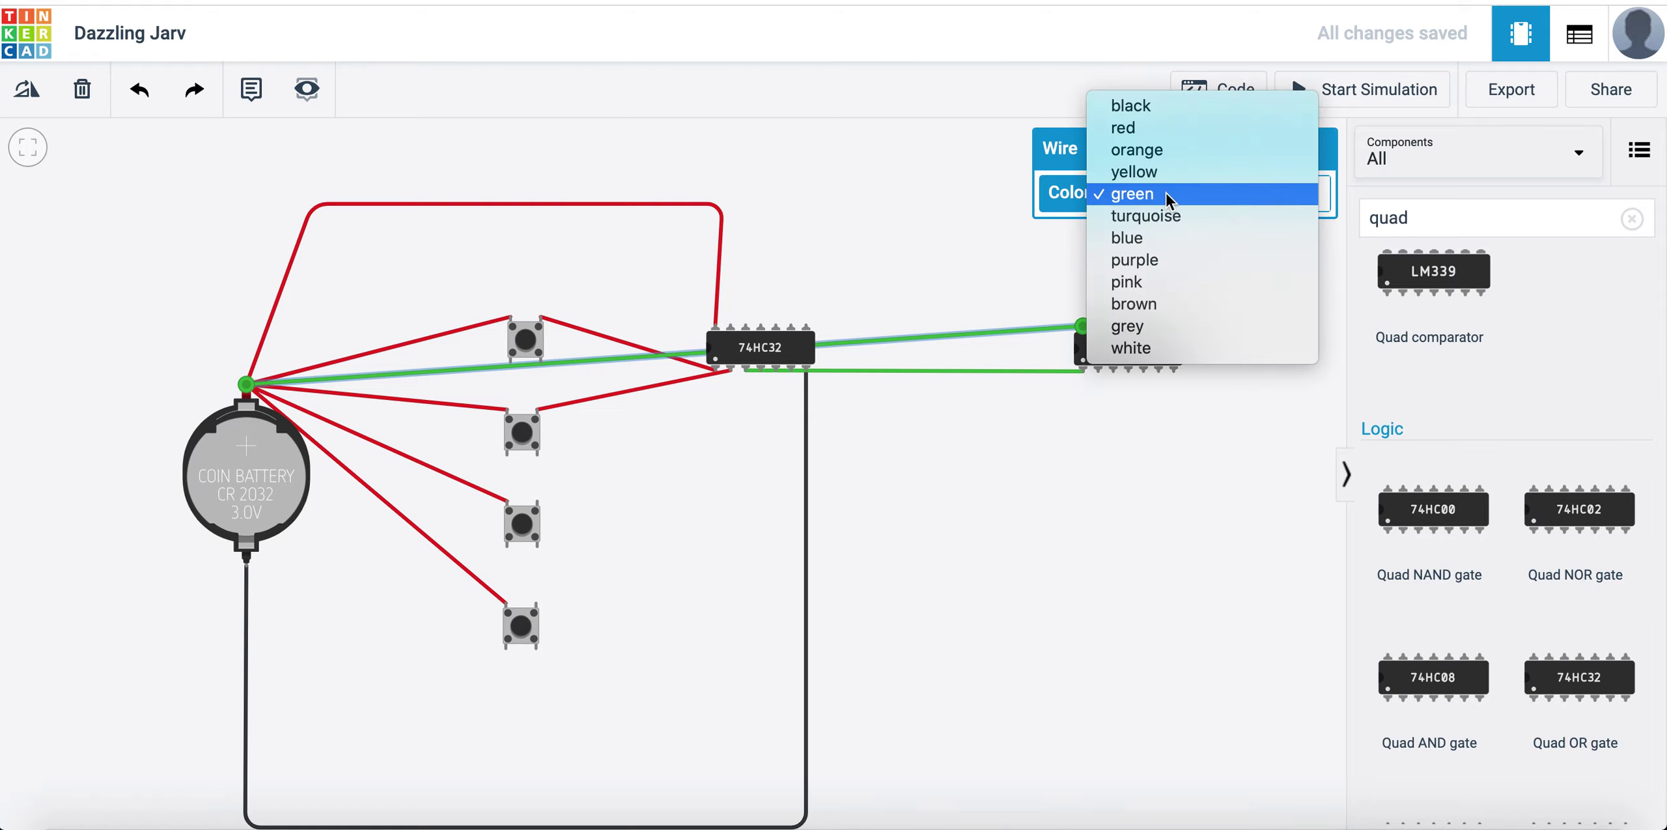
{"action": "left_click", "coordinate": [1154, 128]}
Wire the second 74HC32's ground pin to the battery's negative terminal, routed around beneath the circuit, and colour the wire black.
{"action": "scroll", "coordinate": [1165, 422], "scroll_direction": "down", "scroll_amount": 3}
{"action": "left_click", "coordinate": [1073, 460]}
{"action": "left_click_drag", "start_coordinate": [1074, 458], "coordinate": [1043, 404]}
{"action": "left_click", "coordinate": [1070, 300]}
{"action": "left_click", "coordinate": [1065, 615]}
{"action": "left_click", "coordinate": [348, 578]}
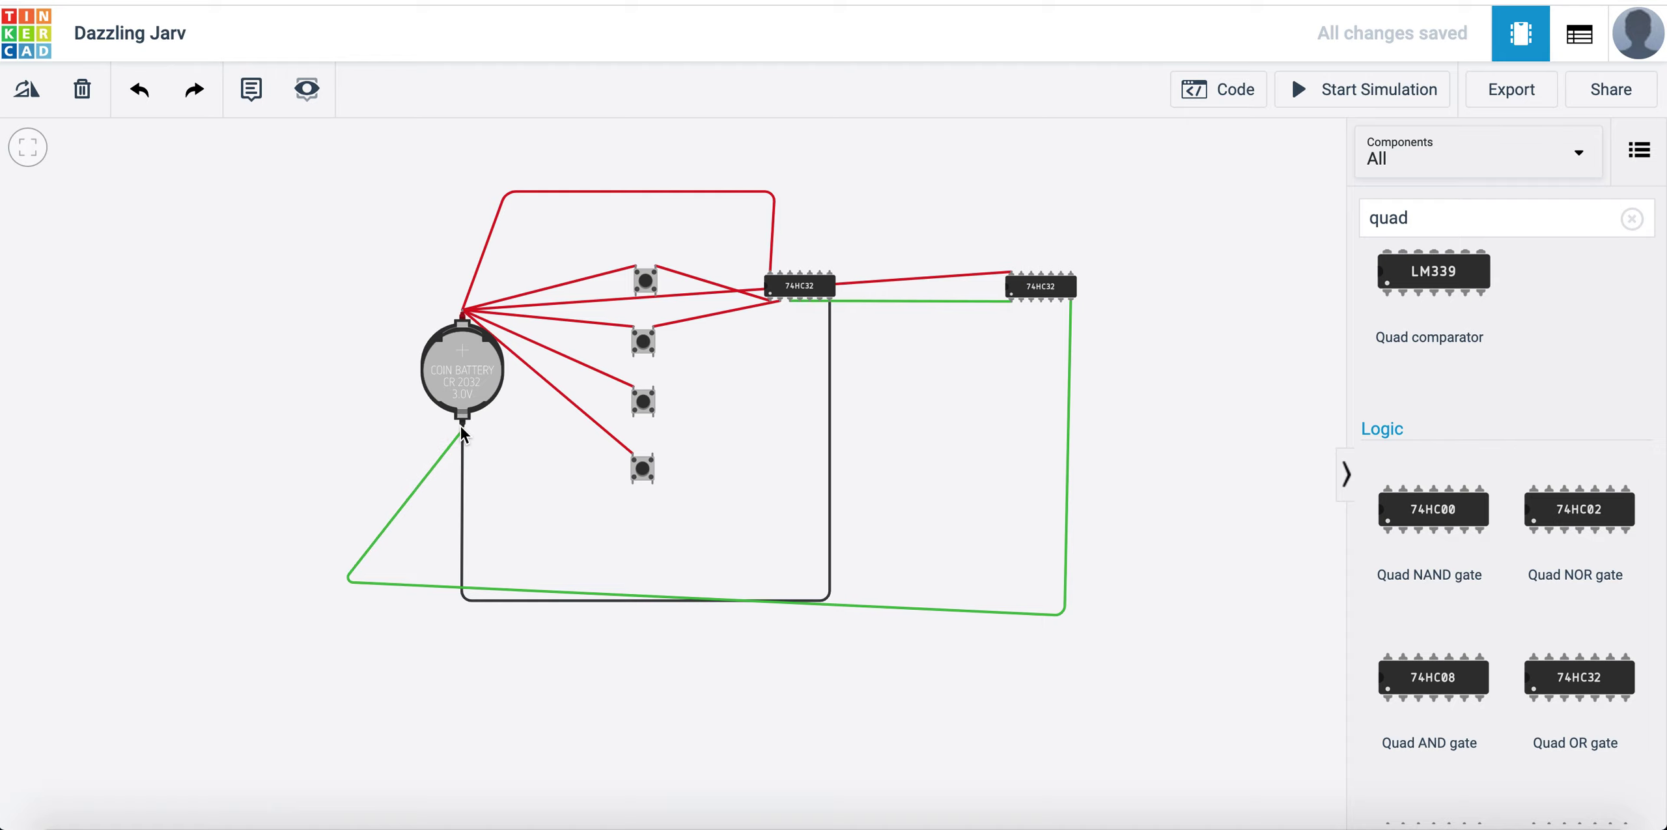
{"action": "left_click", "coordinate": [462, 430]}
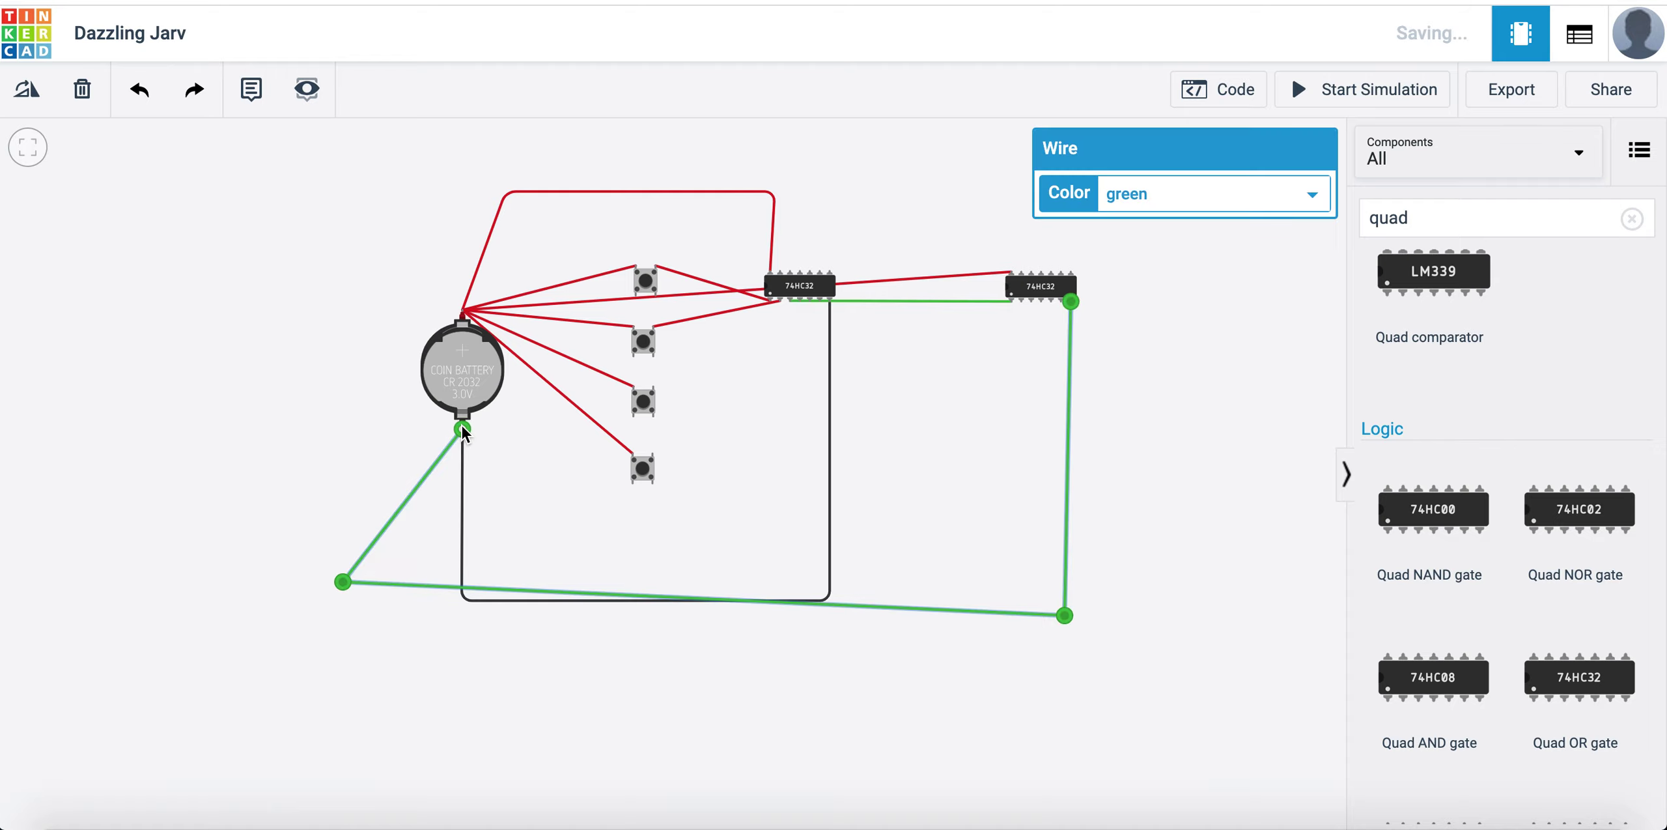
{"action": "left_click", "coordinate": [1131, 207]}
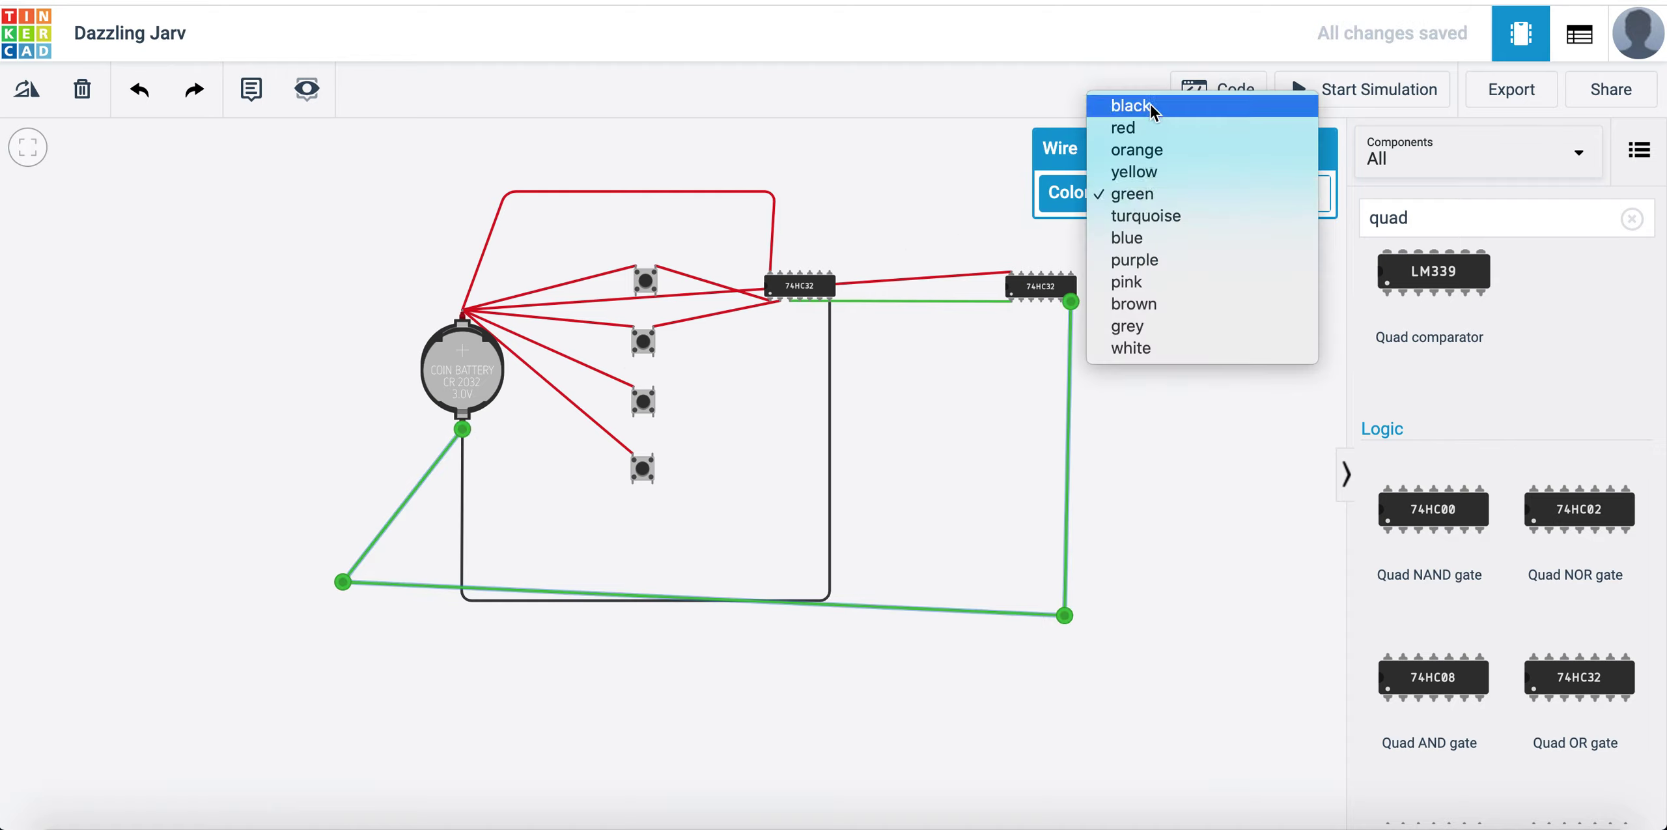
{"action": "left_click", "coordinate": [1131, 105]}
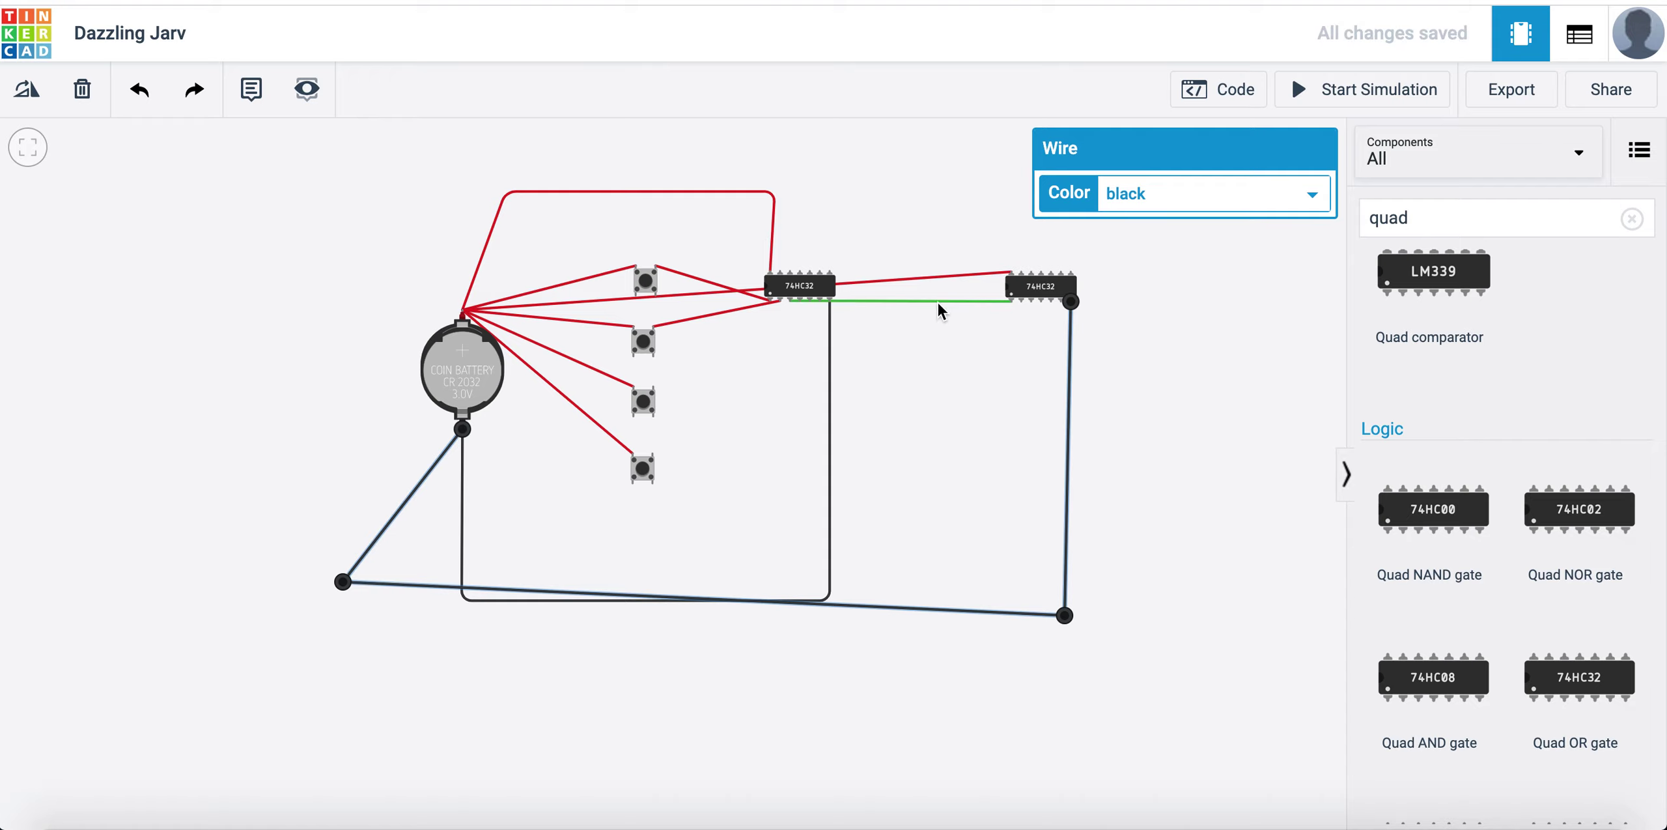
Wire the third pushbutton's upper-right terminal to the second 74HC32's second lower pin.
{"action": "left_click", "coordinate": [896, 303]}
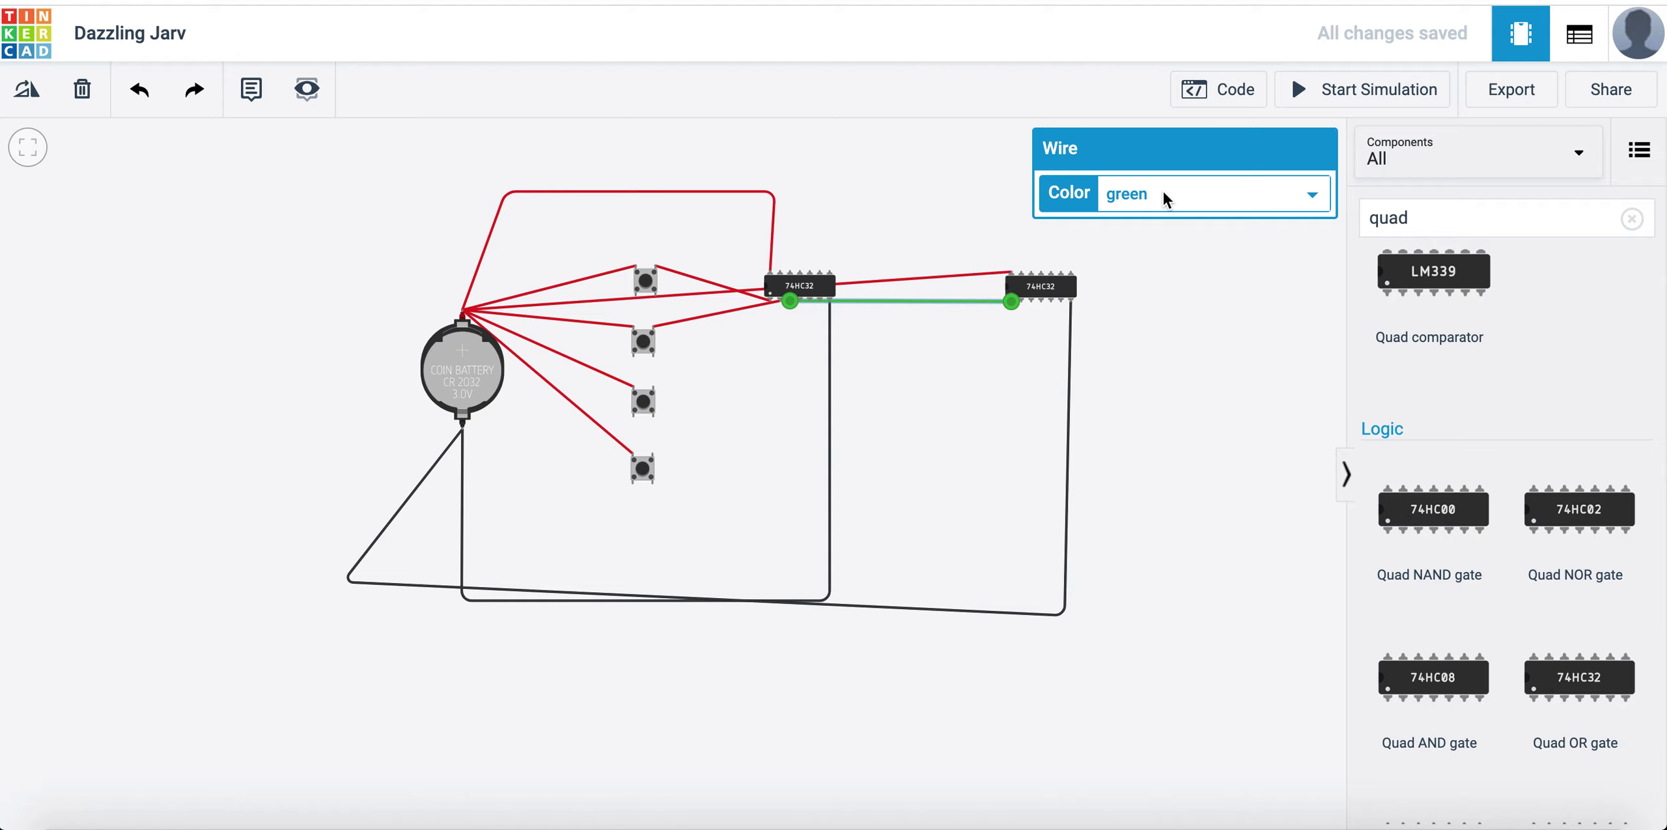
{"action": "left_click", "coordinate": [1173, 422]}
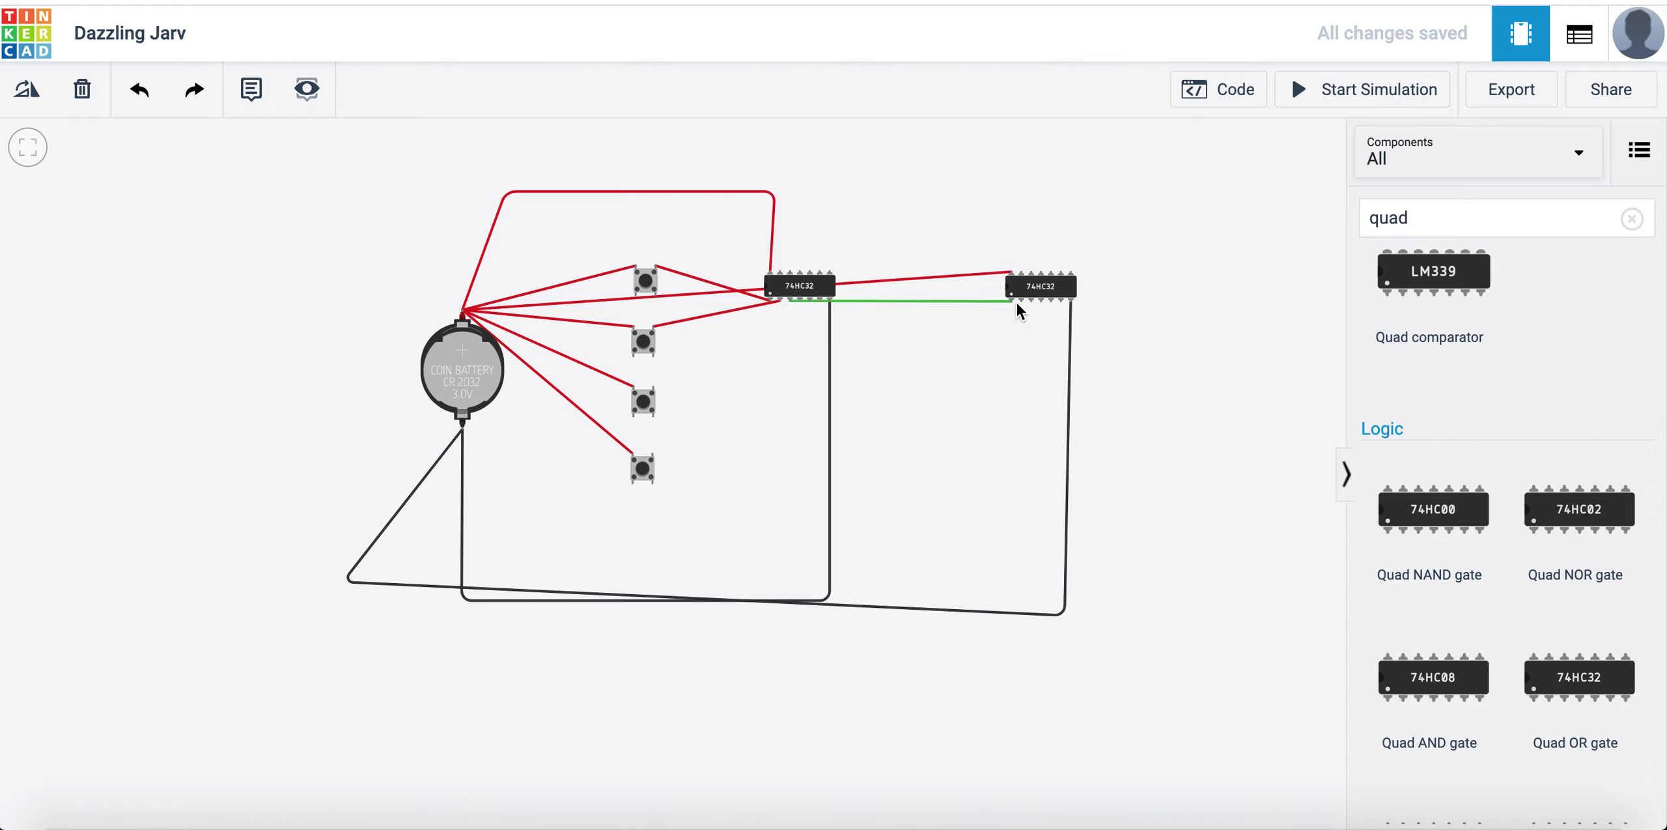
{"action": "left_click", "coordinate": [654, 389]}
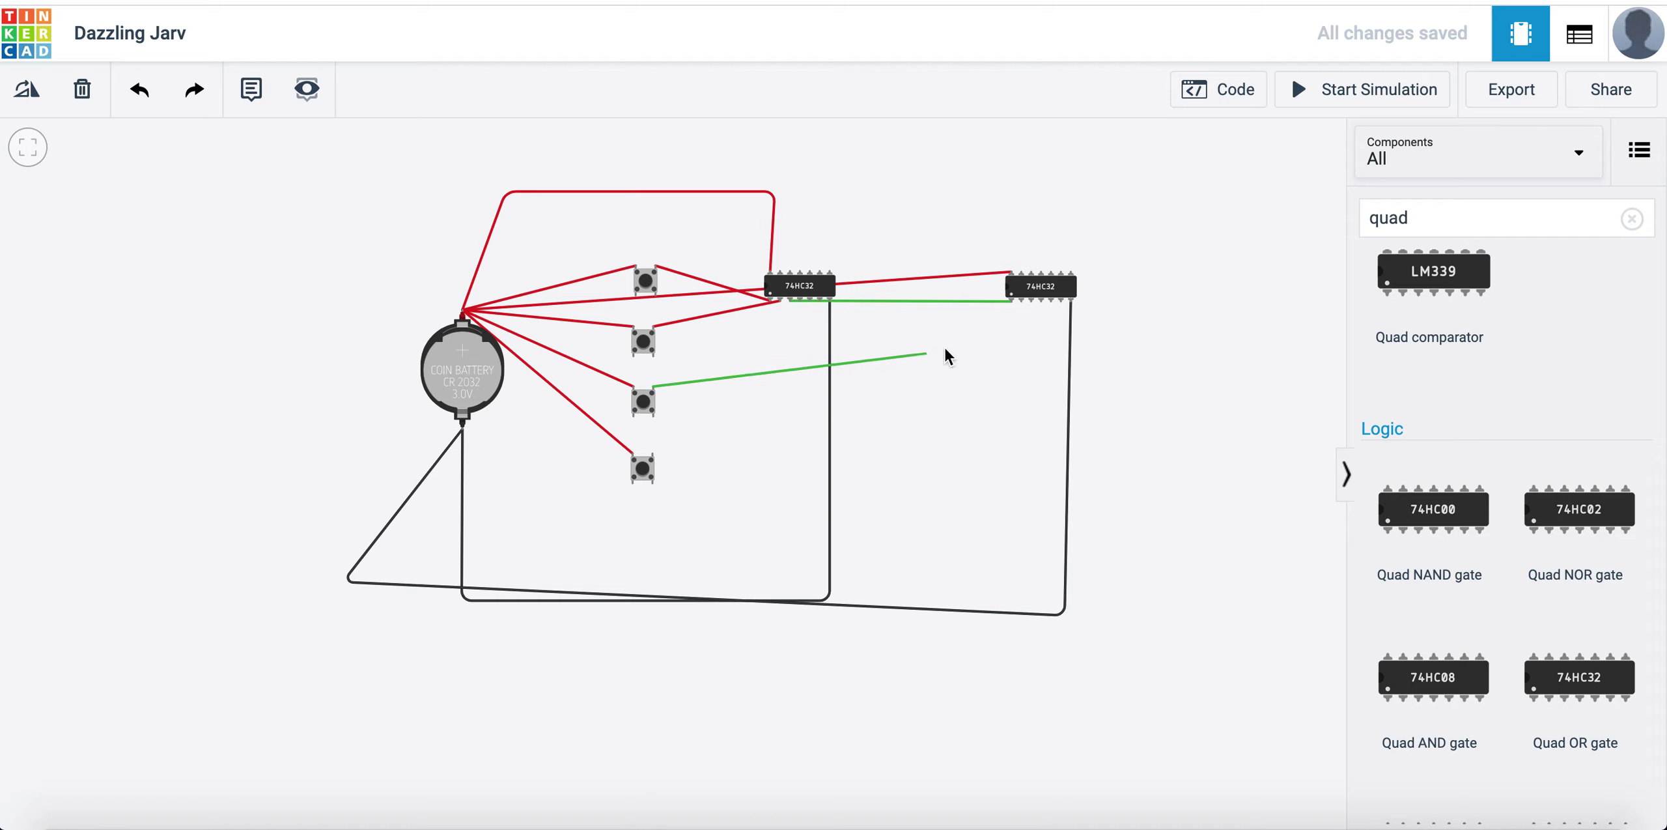
{"action": "left_click", "coordinate": [1021, 302]}
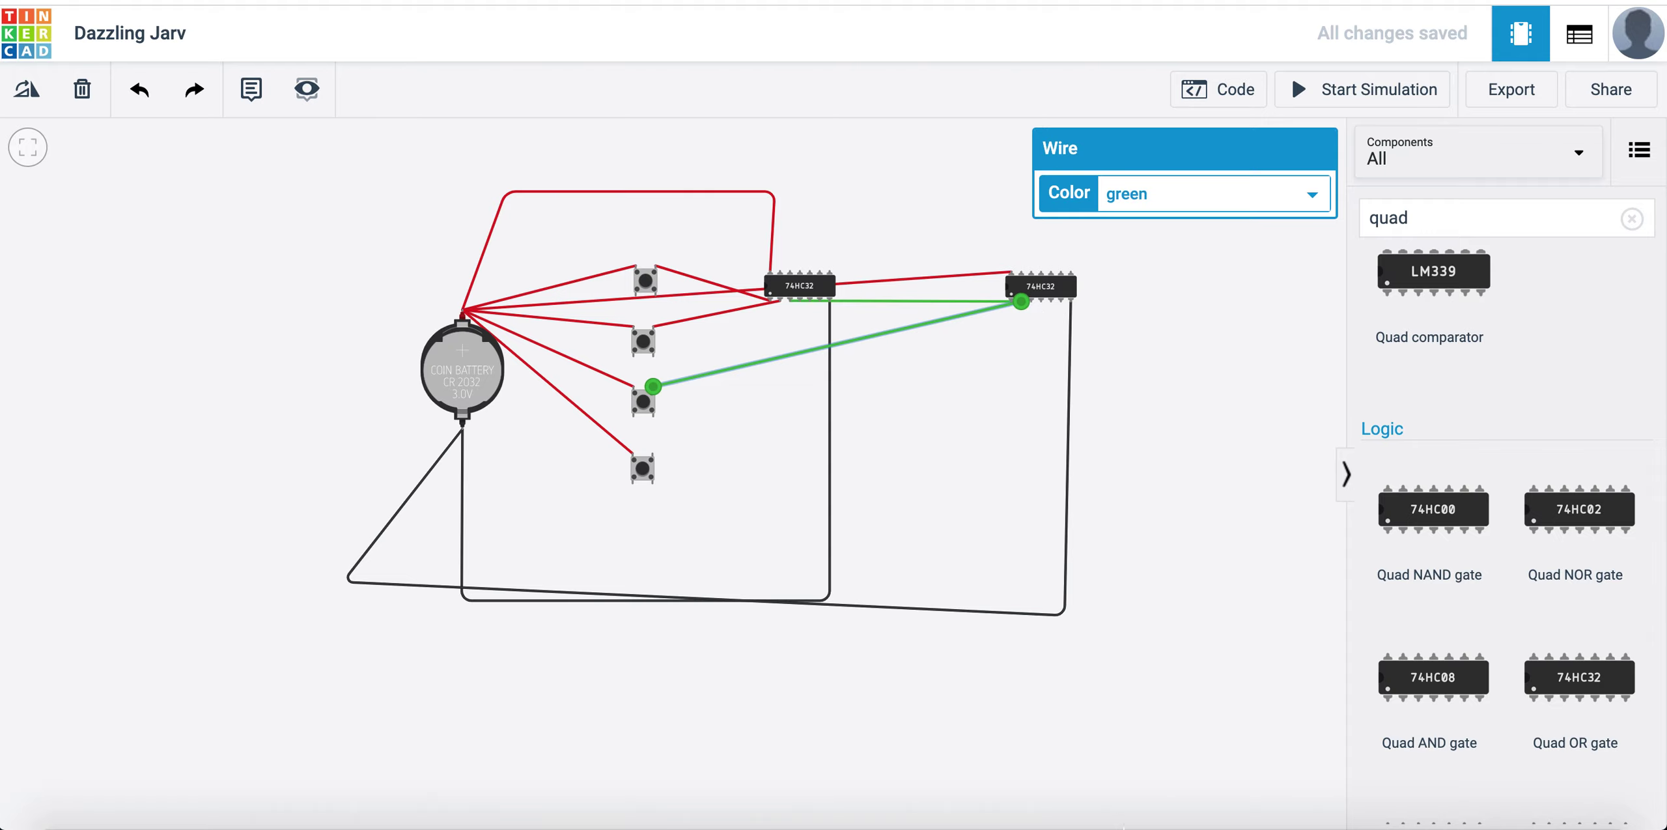
Consult the gate notes in IMG_1017.JPG and wire the second 74HC32's Output 1 to the lower-left pin of the 74HC00 beside it.
{"action": "left_click", "coordinate": [1254, 825]}
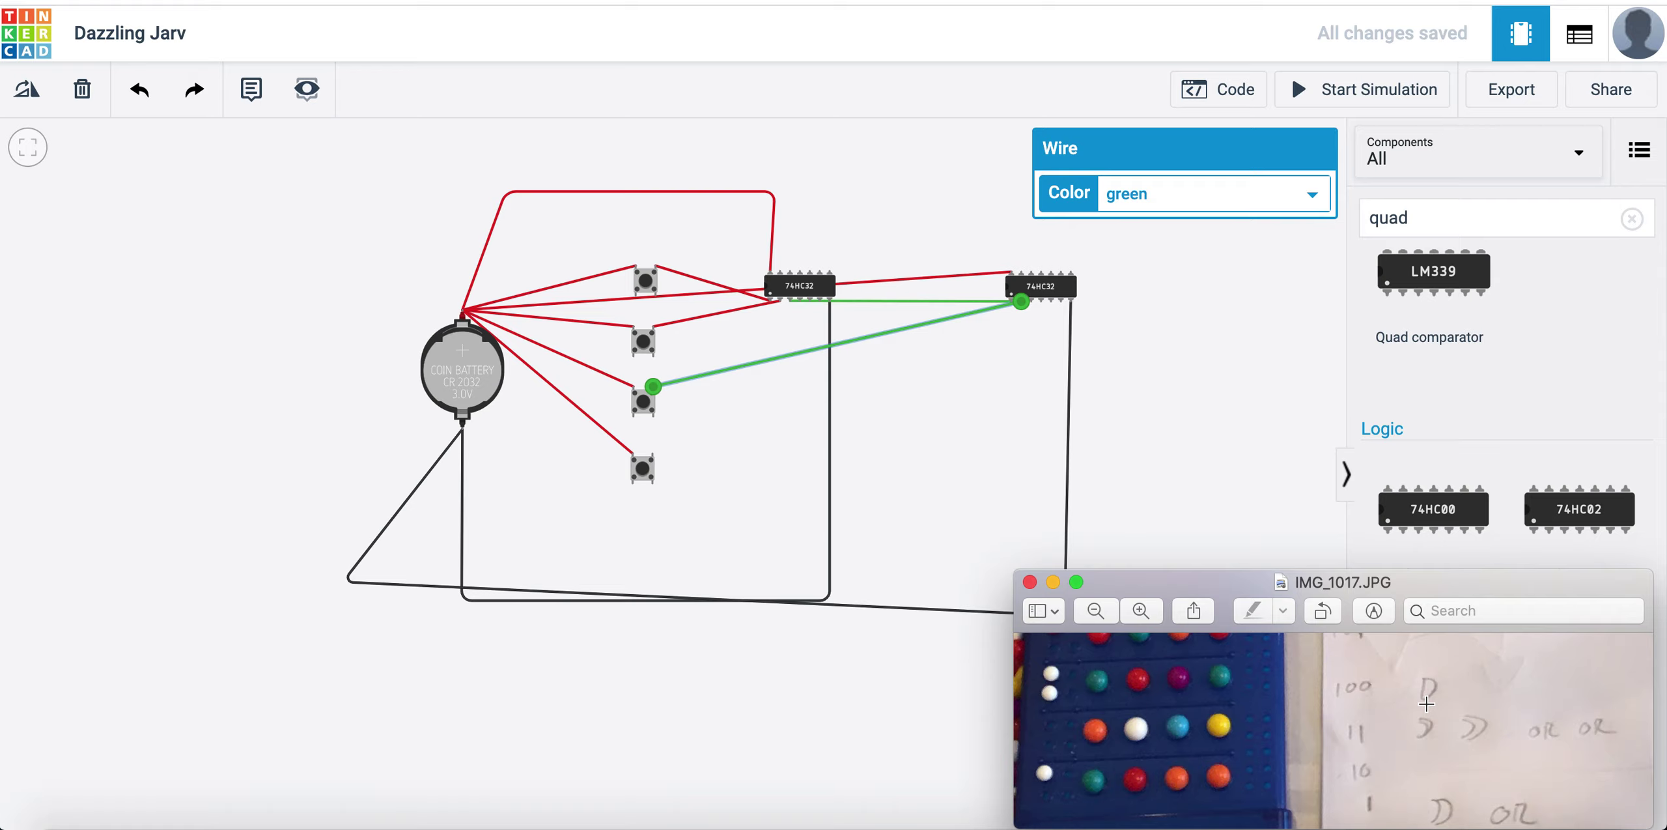
{"action": "scroll", "coordinate": [1426, 703], "scroll_direction": "up", "scroll_amount": 3}
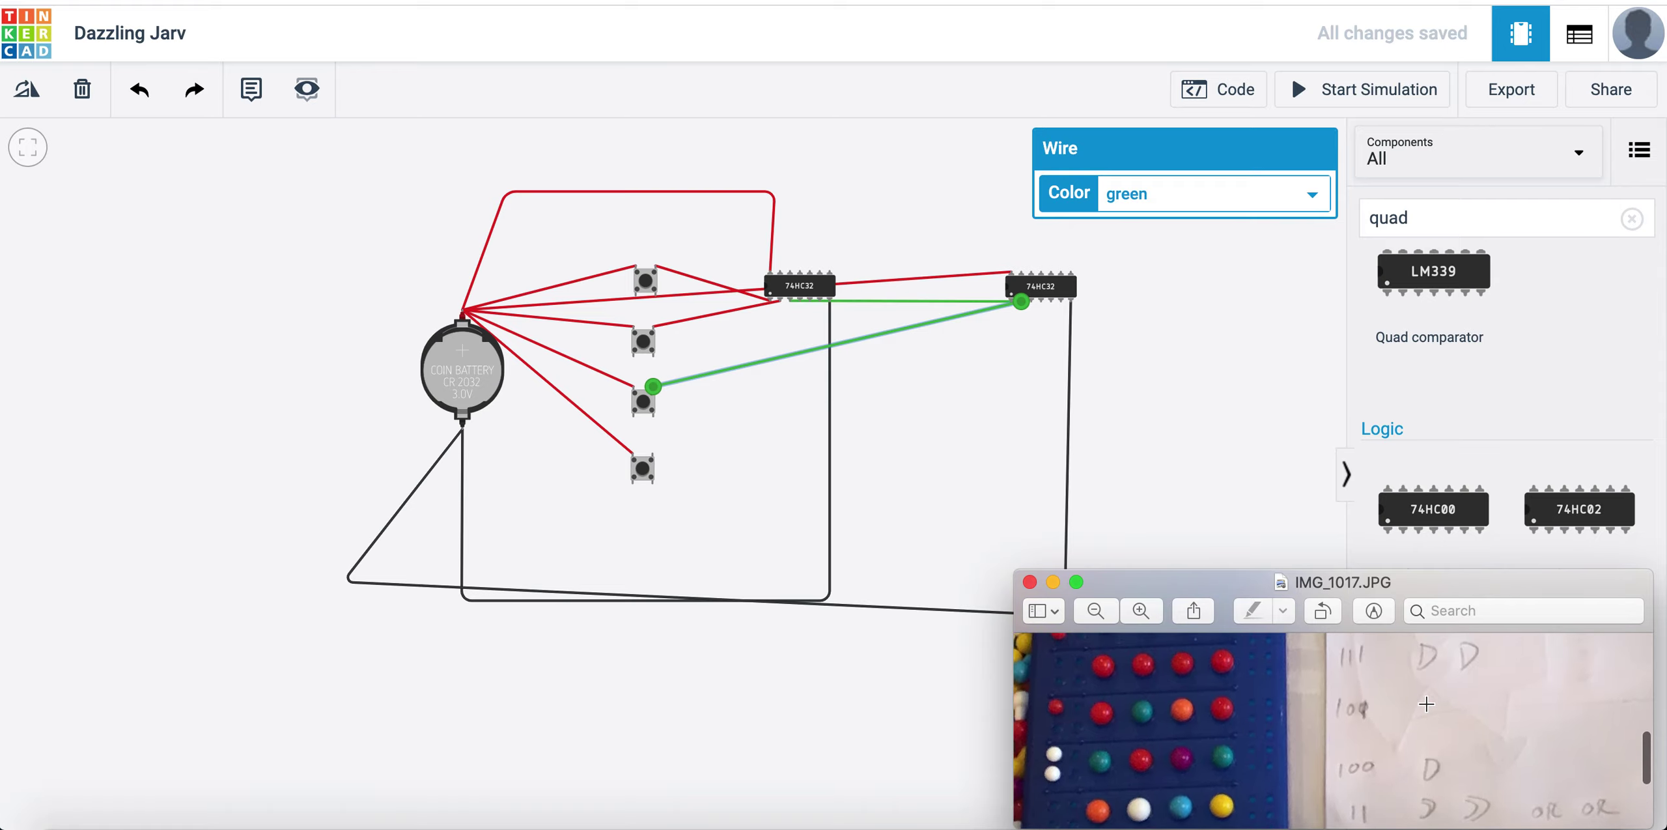
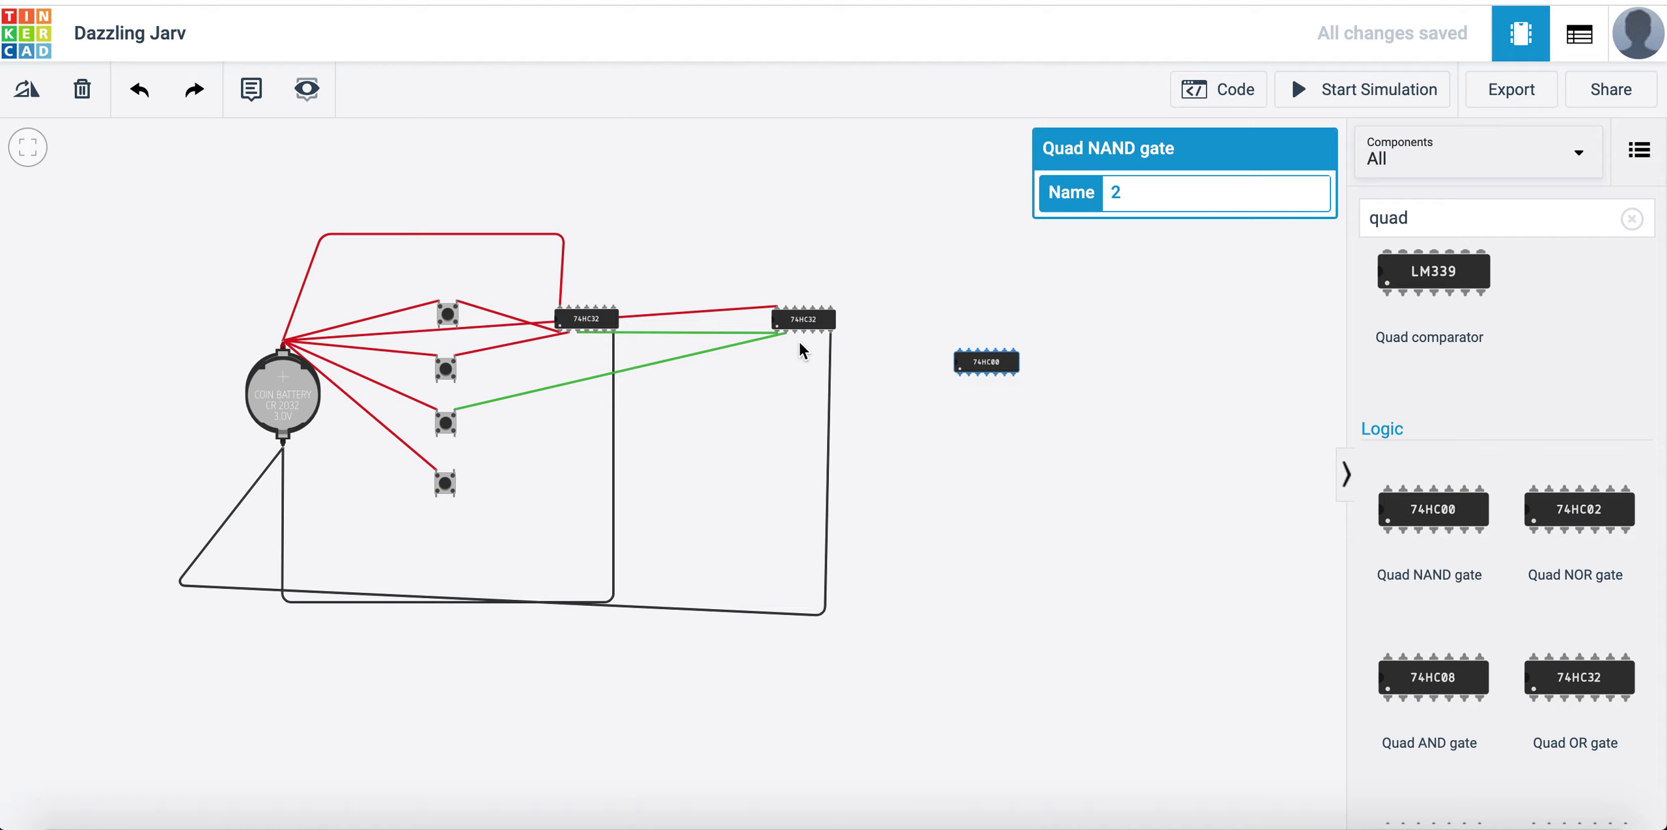
{"action": "left_click", "coordinate": [795, 333]}
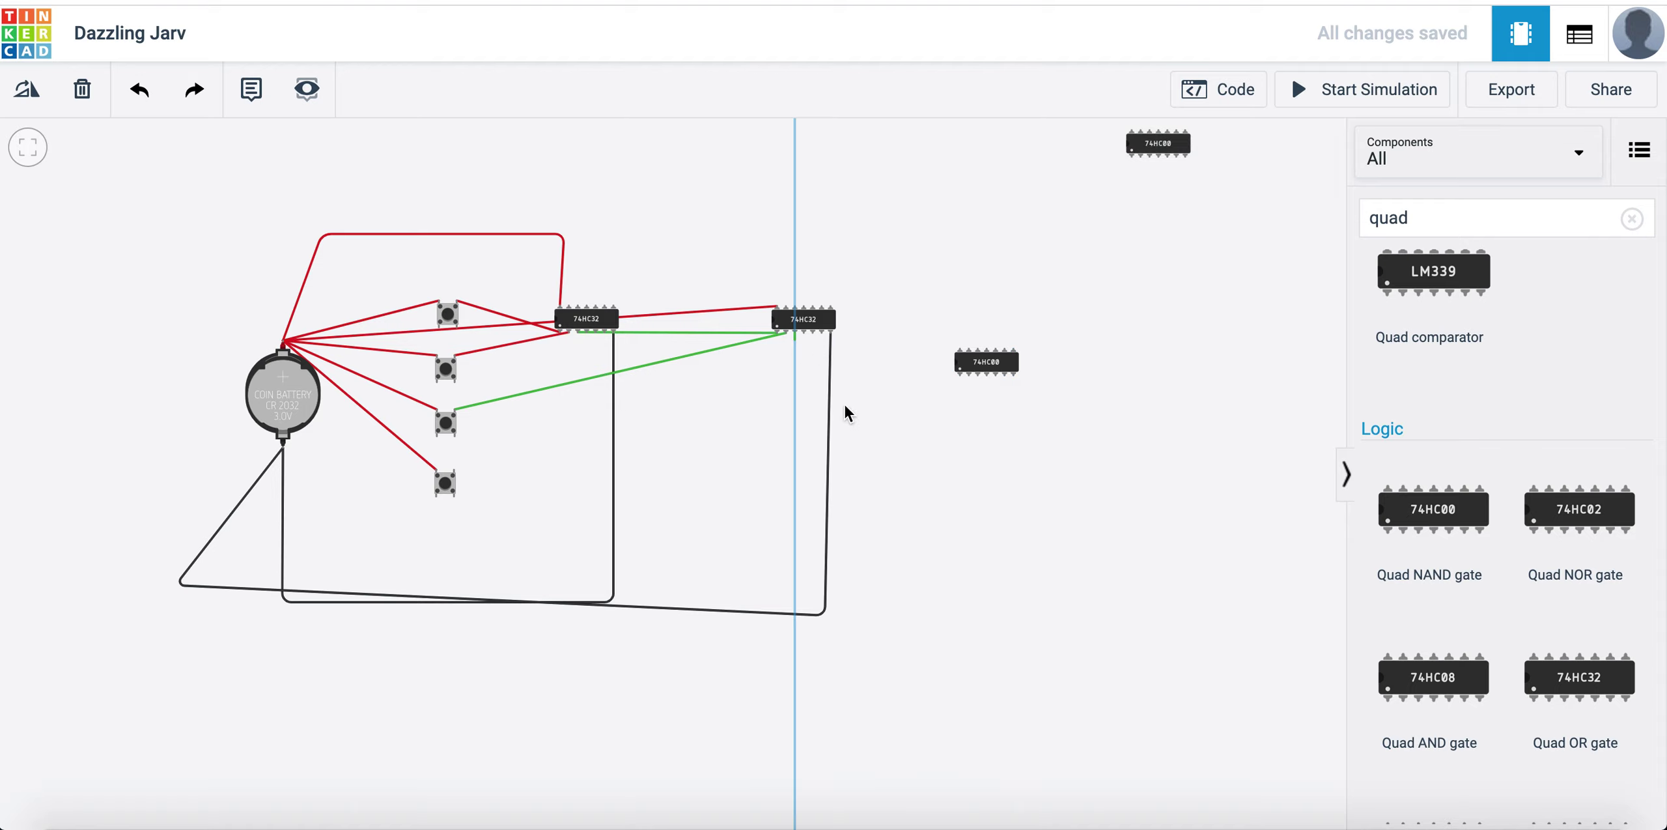
{"action": "left_click", "coordinate": [960, 377]}
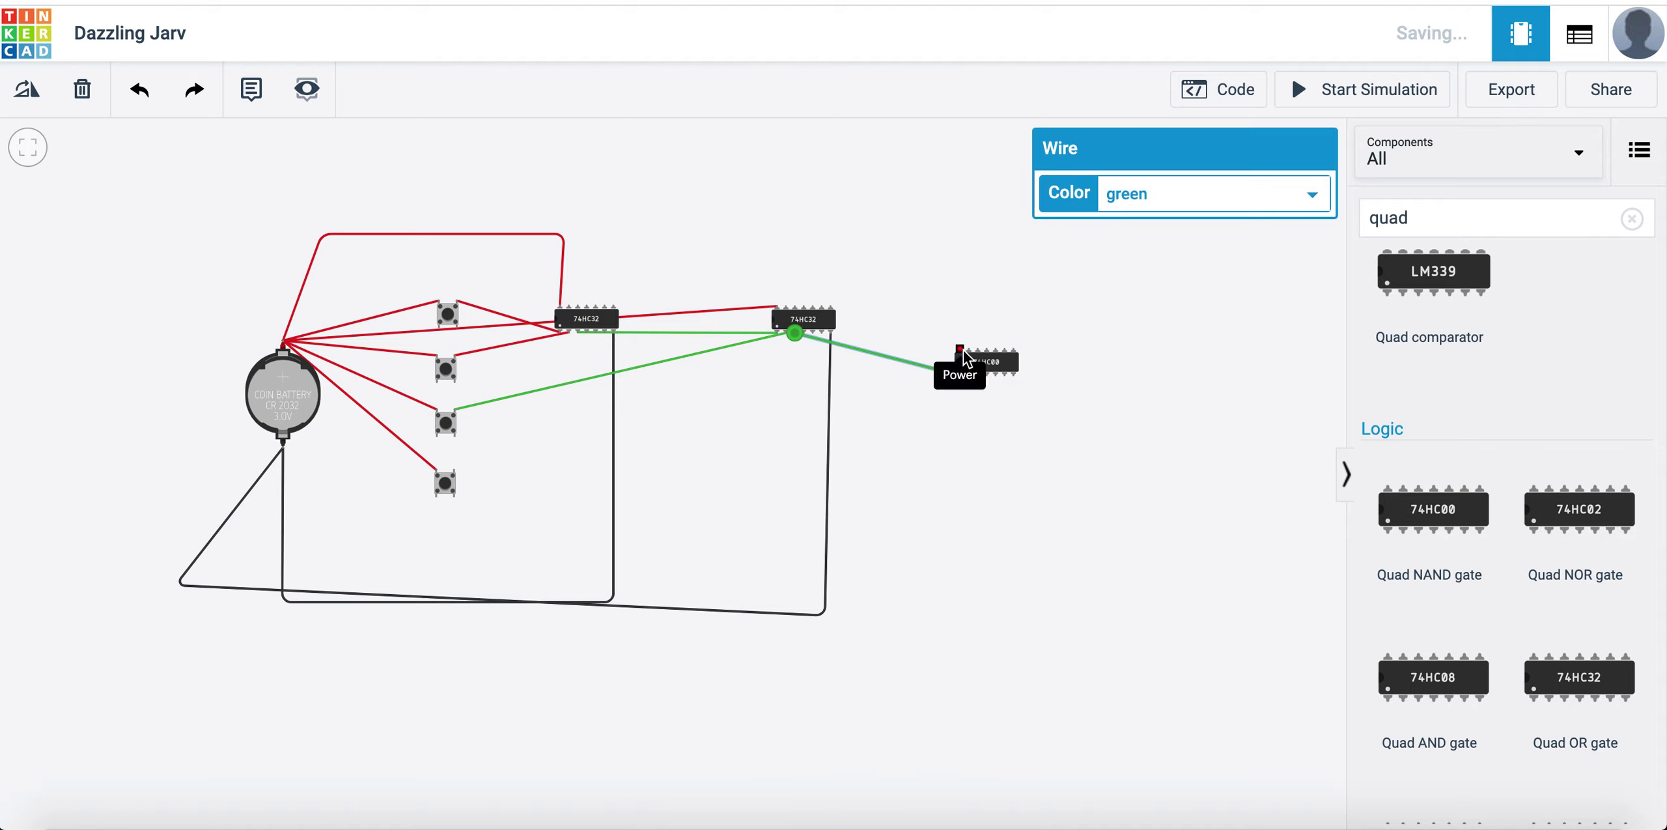
Wire the lower 74HC00's power pin to the battery's positive terminal, routed above the circuit, and colour the wire red.
{"action": "left_click", "coordinate": [960, 351]}
{"action": "left_click", "coordinate": [852, 158]}
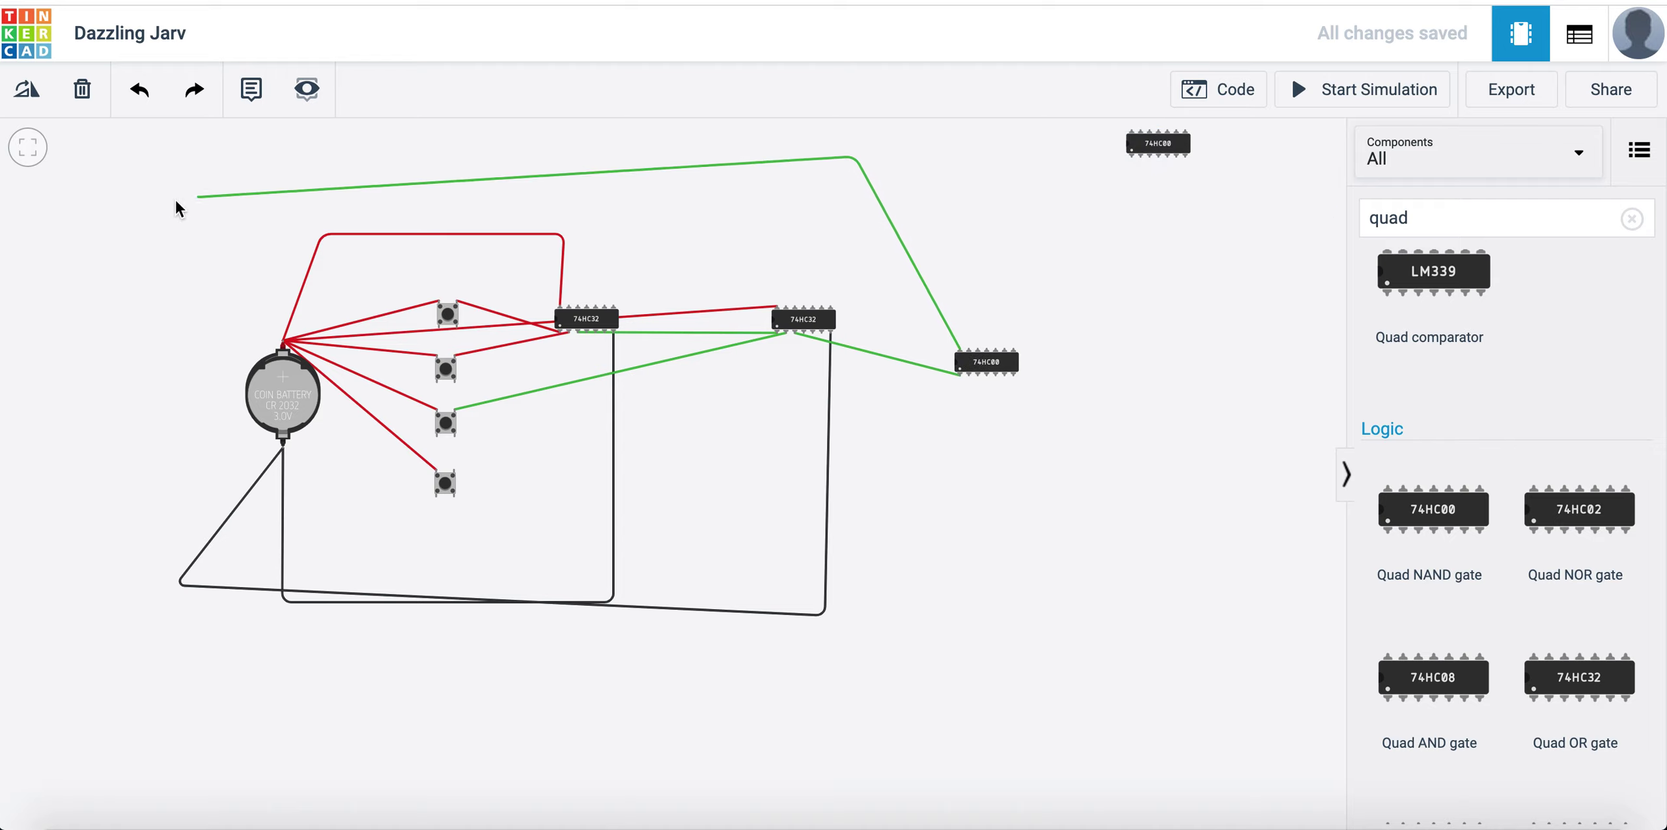
{"action": "left_click", "coordinate": [177, 202]}
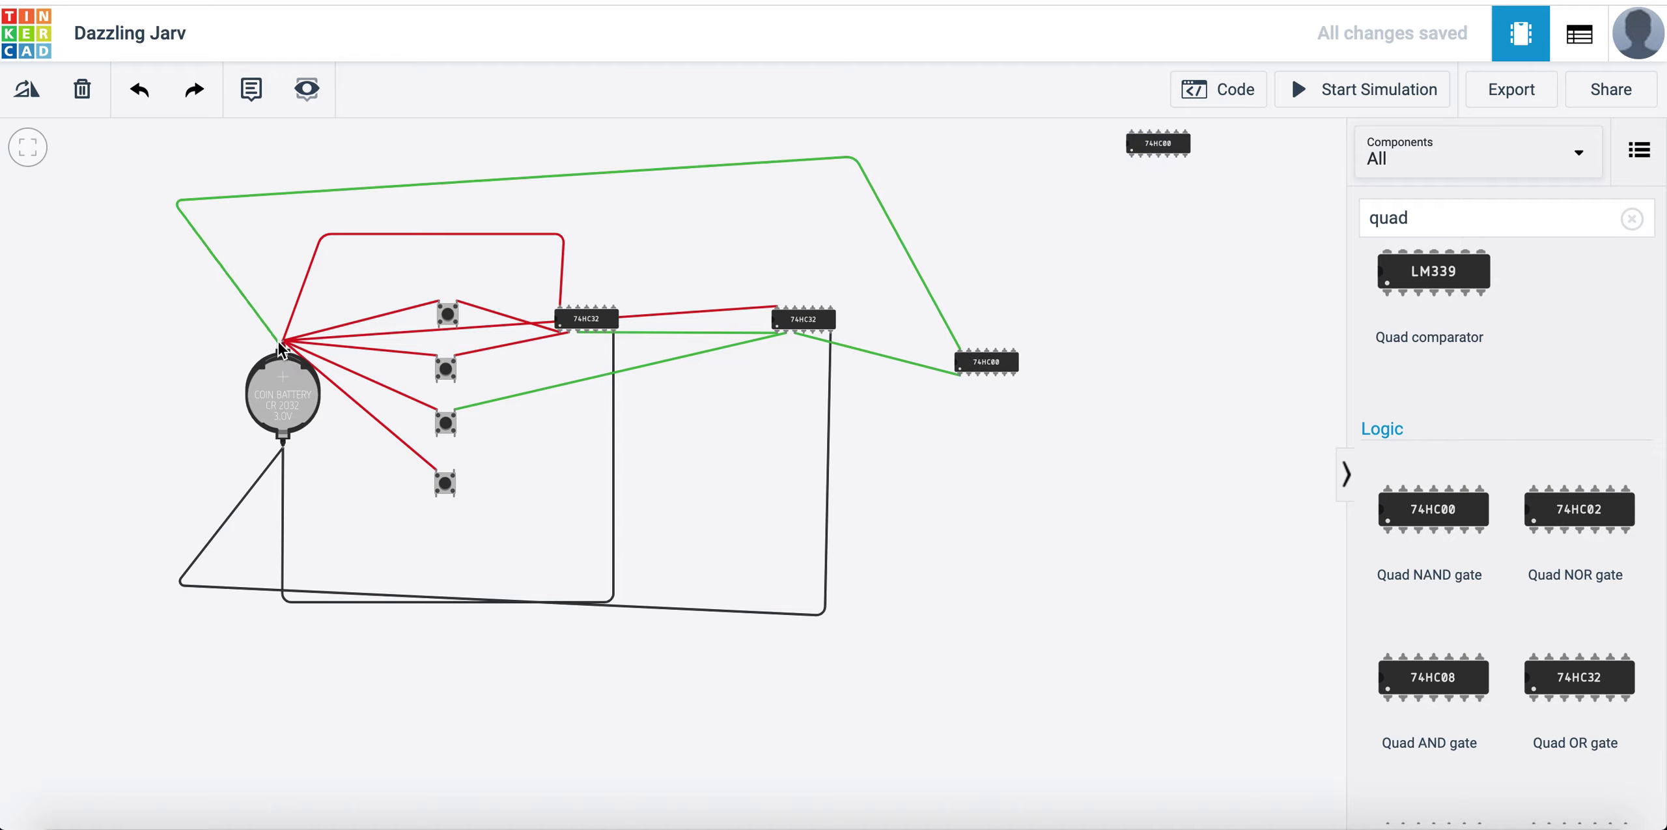
{"action": "left_click", "coordinate": [282, 341]}
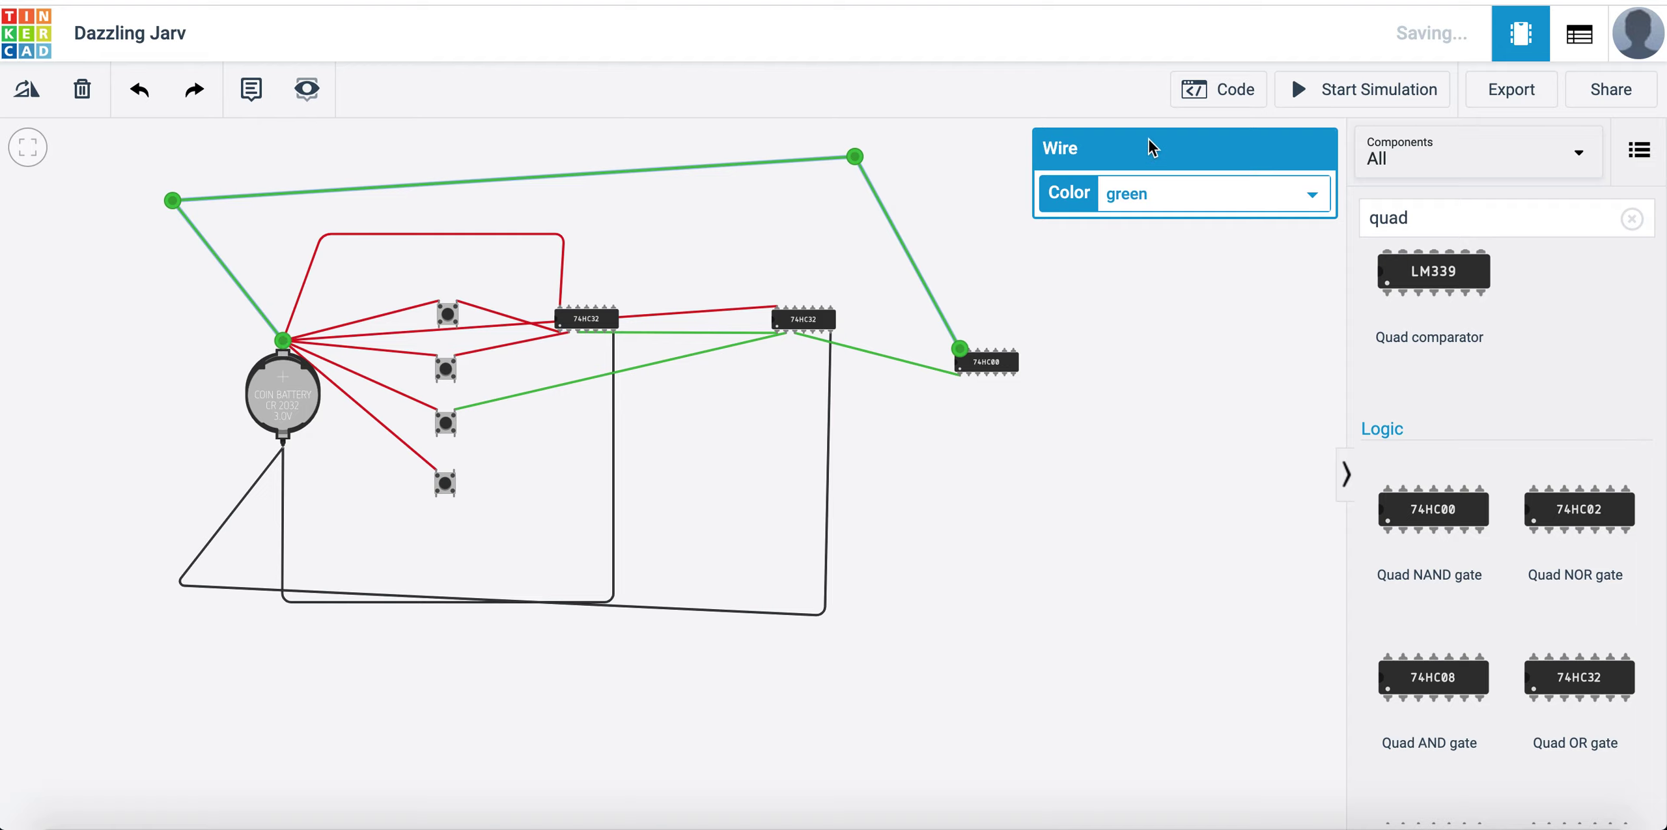
{"action": "left_click", "coordinate": [1154, 193]}
{"action": "left_click", "coordinate": [1156, 128]}
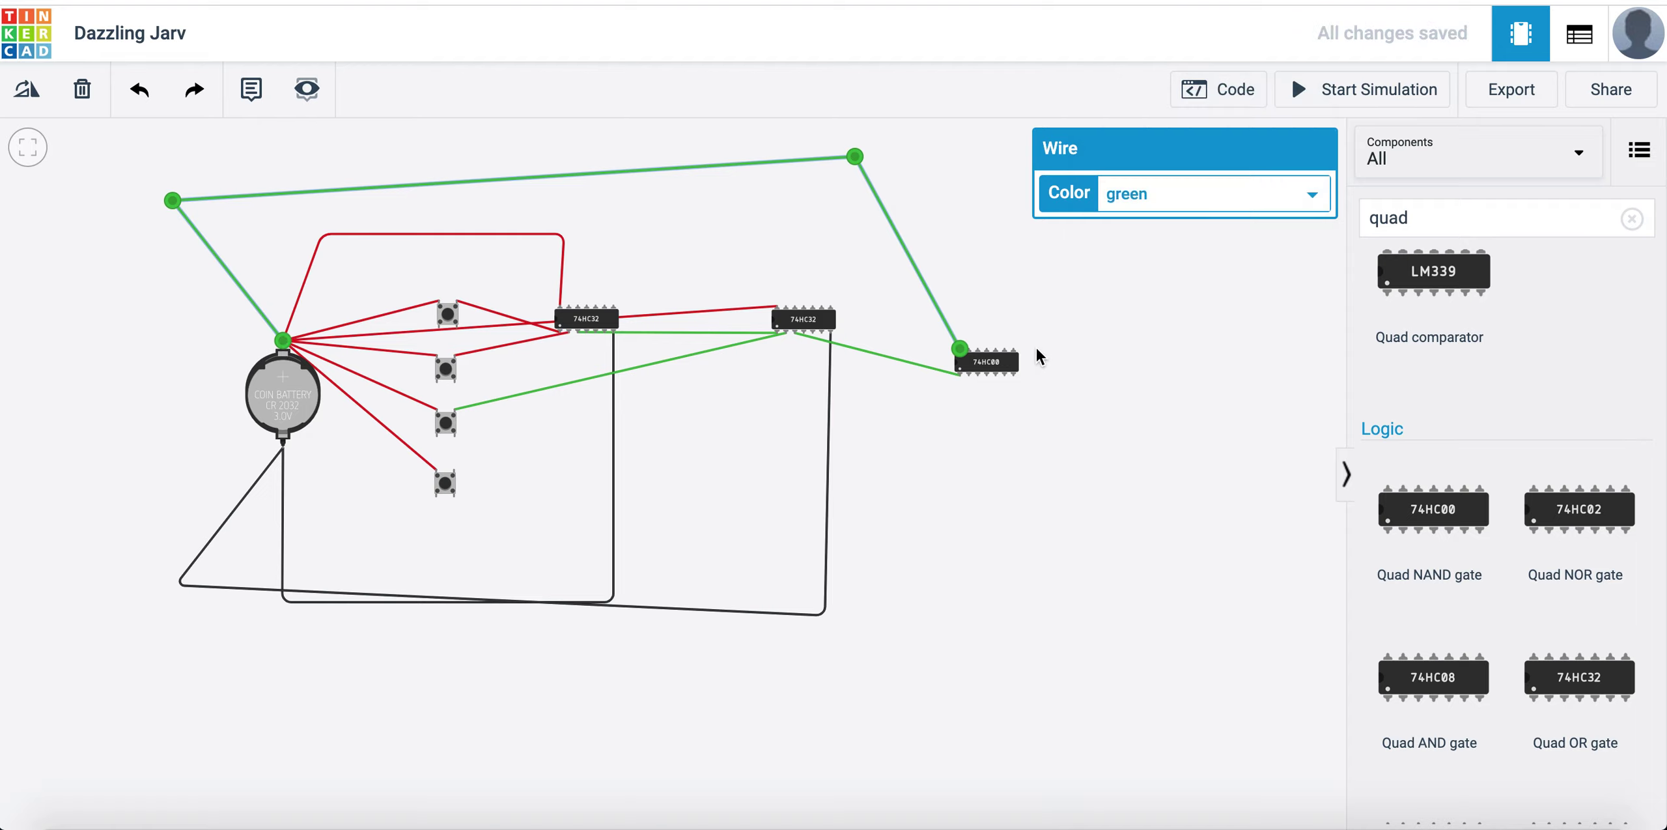
Wire the same 74HC00's ground pin to the battery's negative terminal, routed below the other wires, and colour the wire black.
{"action": "left_click", "coordinate": [1013, 375]}
{"action": "left_click", "coordinate": [997, 726]}
{"action": "left_click", "coordinate": [272, 708]}
{"action": "left_click", "coordinate": [282, 447]}
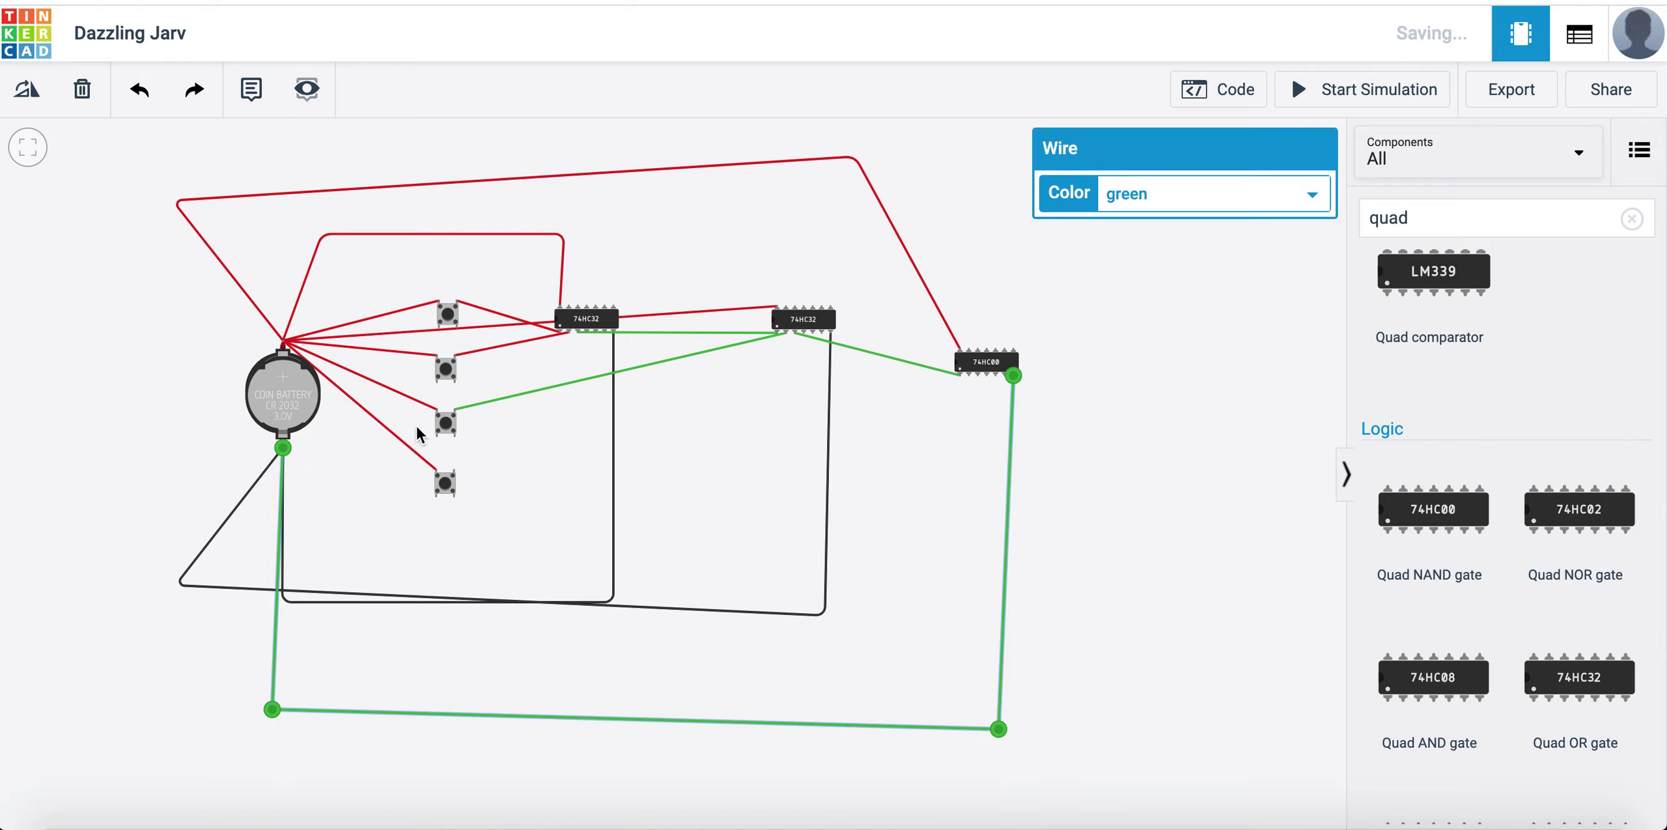
{"action": "left_click", "coordinate": [1299, 191]}
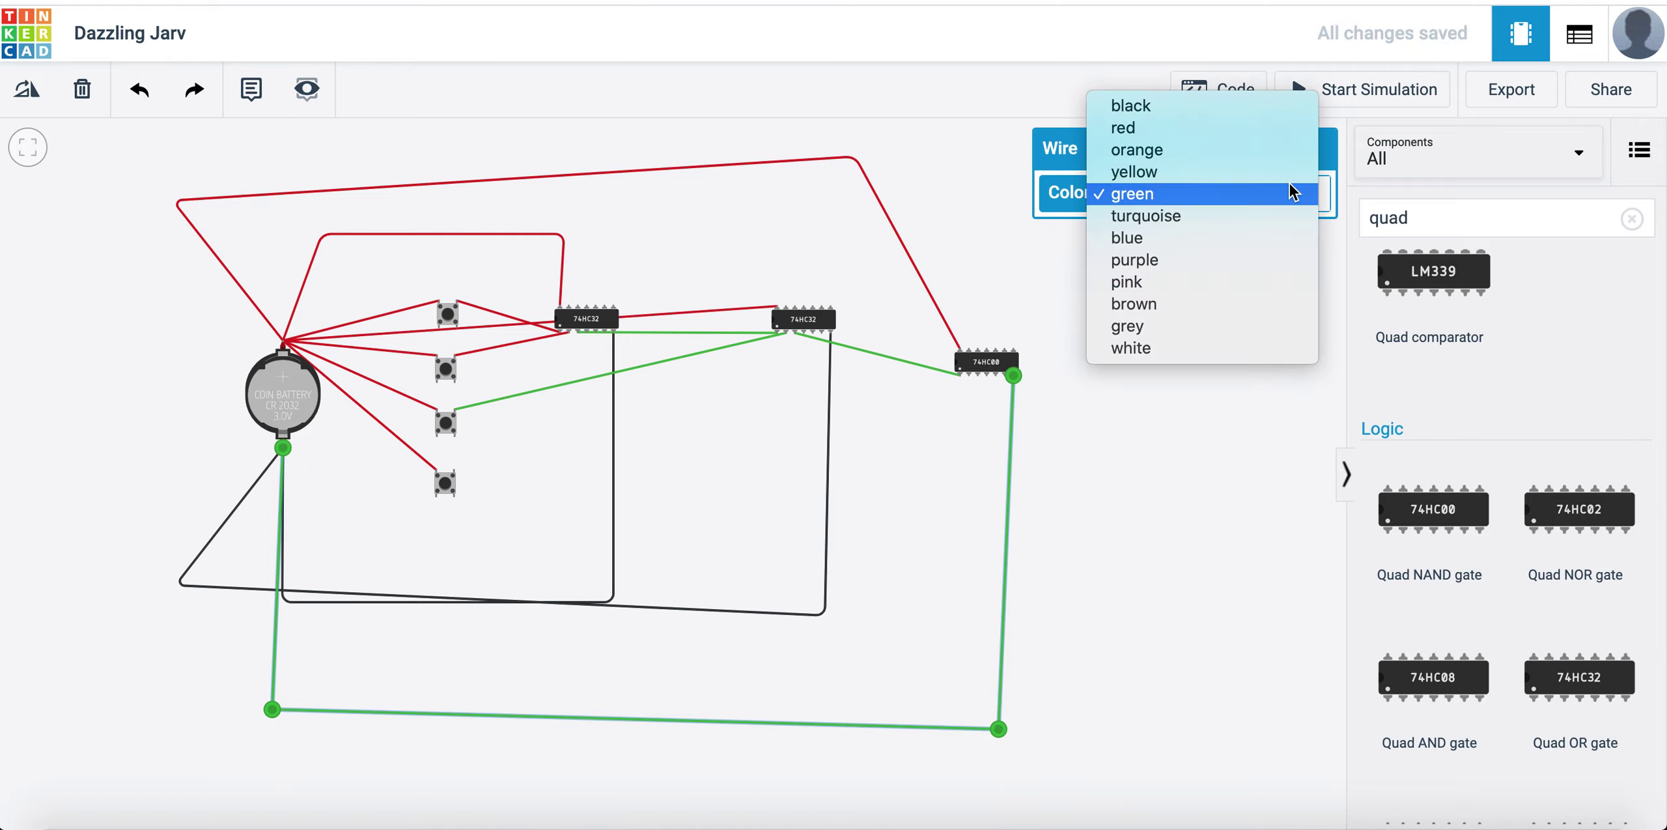
{"action": "left_click", "coordinate": [1188, 107]}
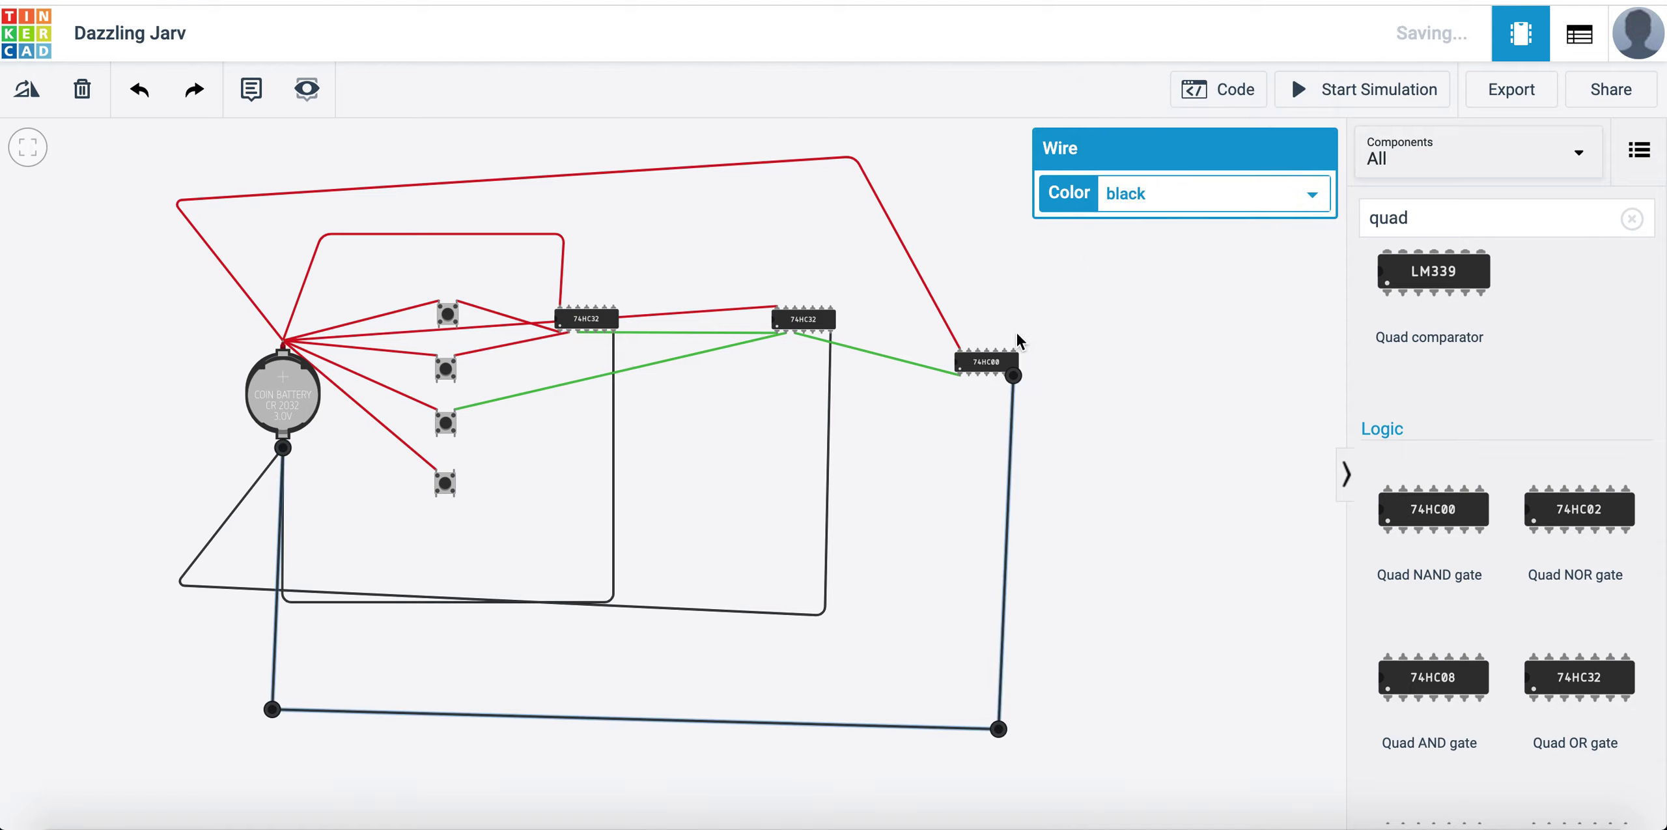
Wire the lowest pushbutton's upper-right terminal to the 74HC00's second lower pin, and colour this wire and the third pushbutton's output wire red.
{"action": "left_click", "coordinate": [455, 469]}
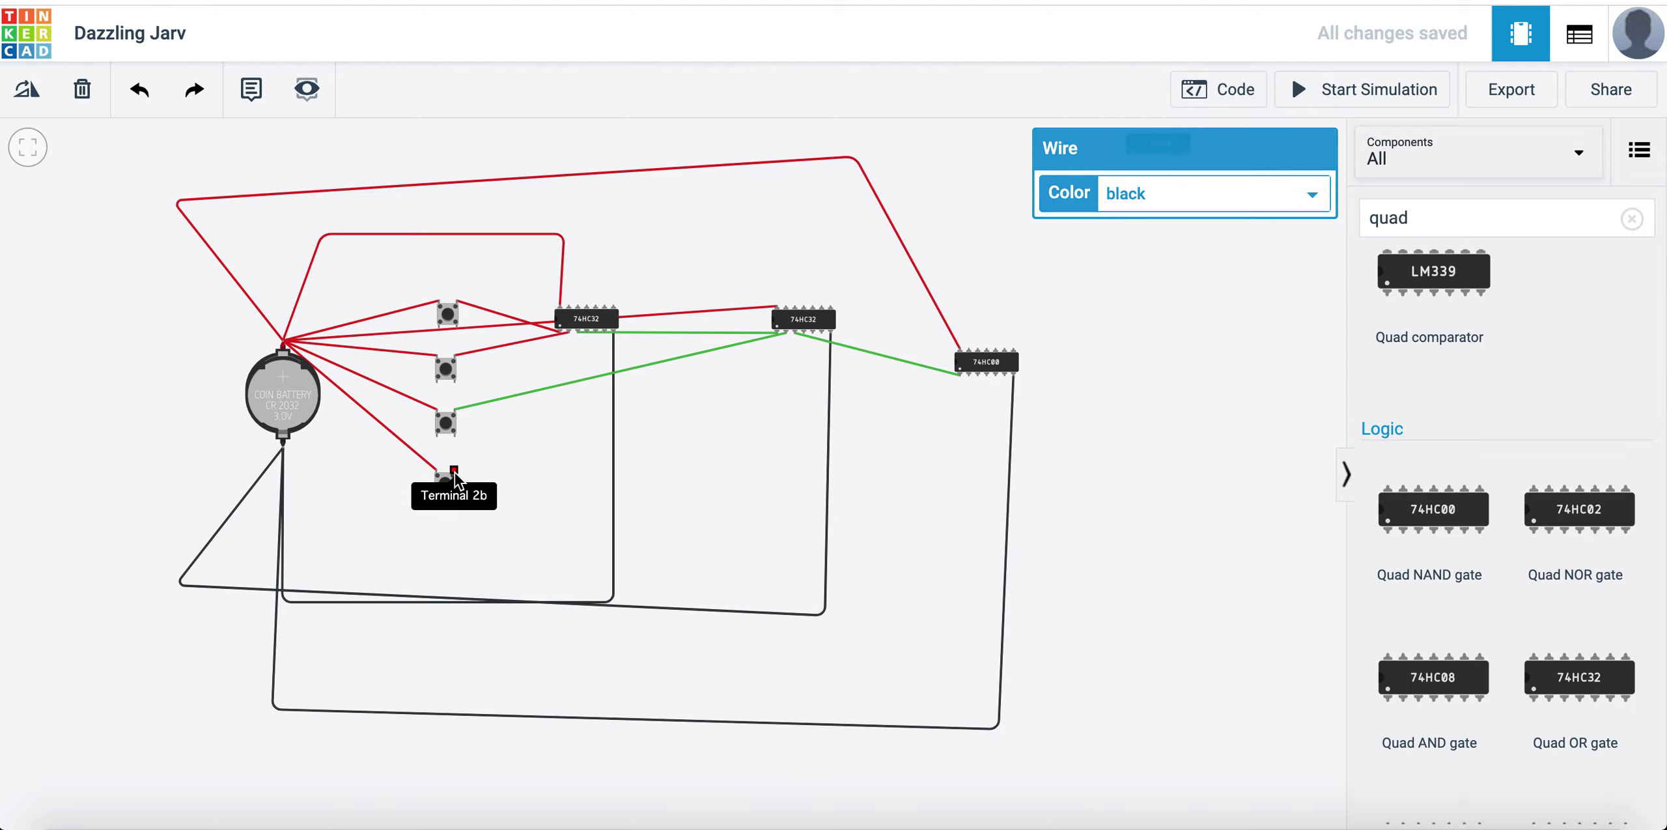
{"action": "left_click", "coordinate": [969, 380]}
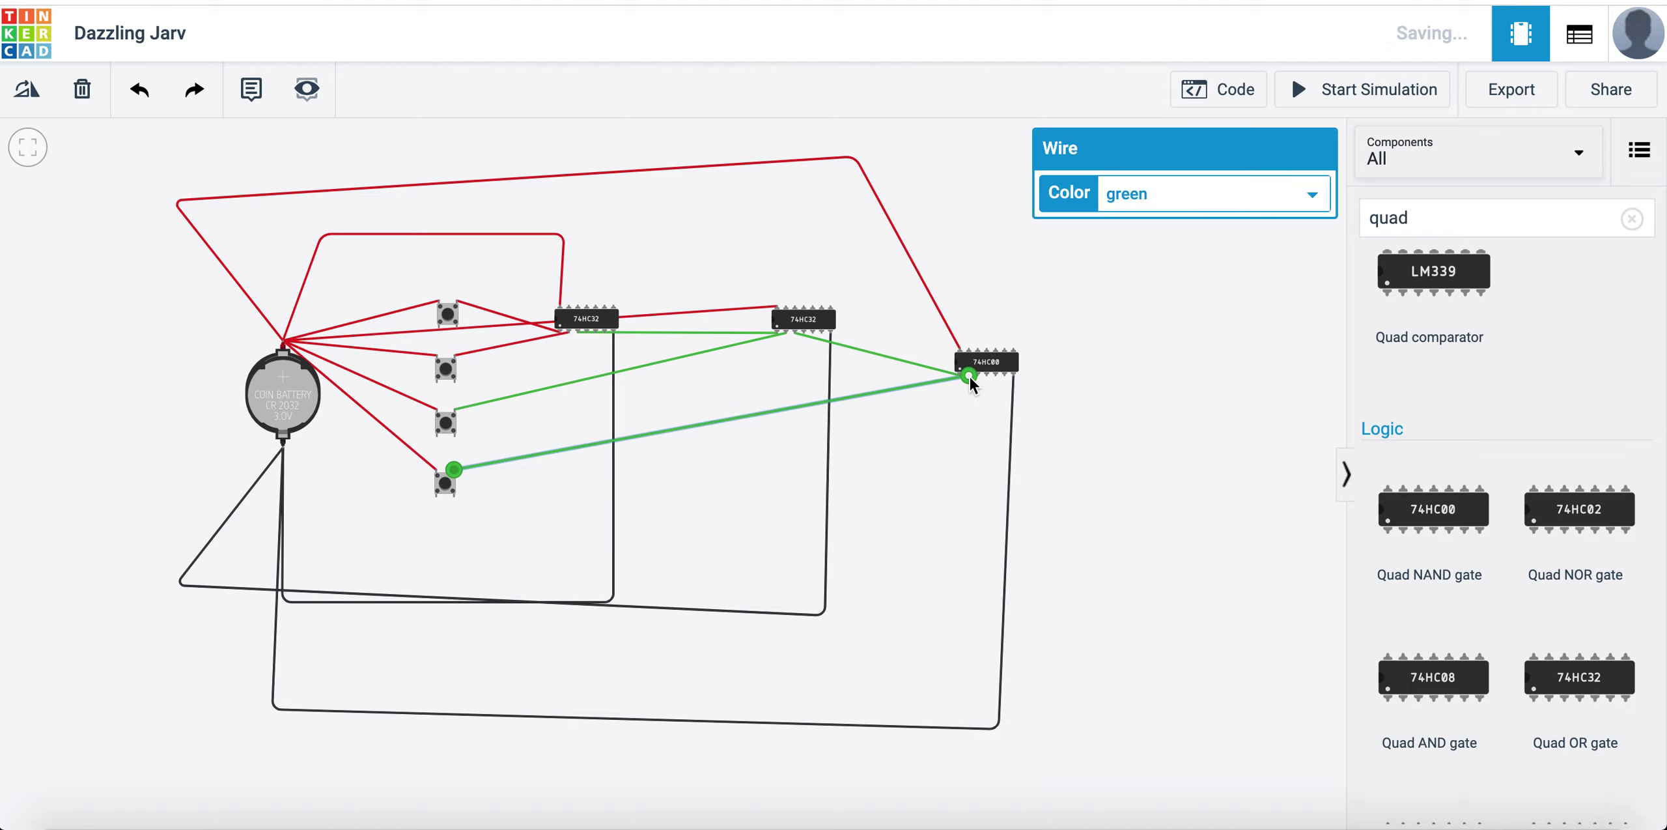
{"action": "left_click", "coordinate": [680, 362]}
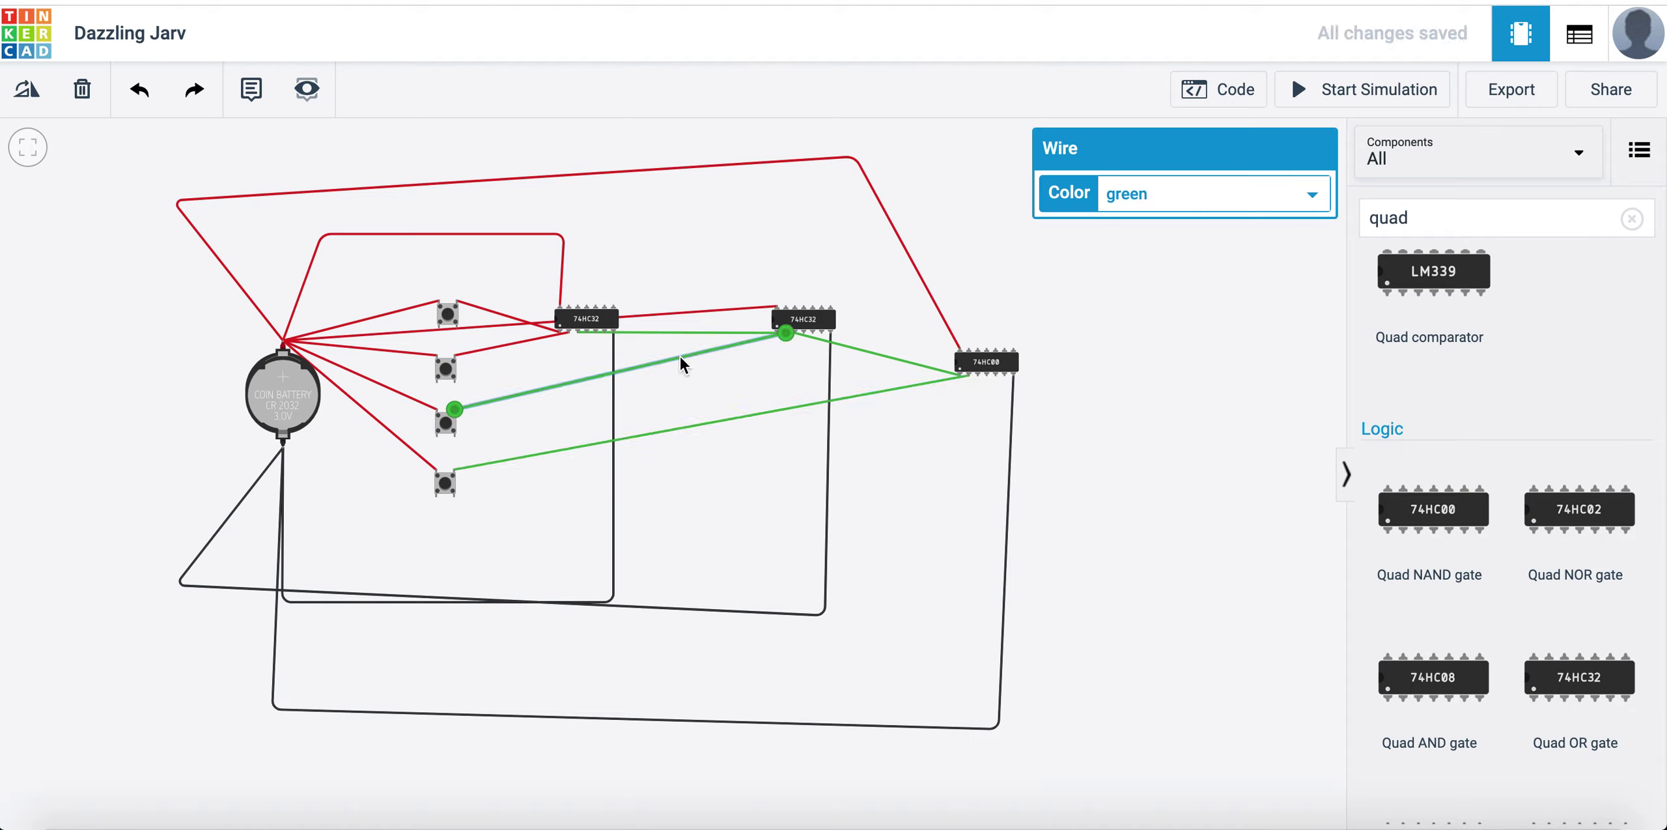
{"action": "left_click", "coordinate": [1186, 199]}
{"action": "left_click", "coordinate": [1175, 127]}
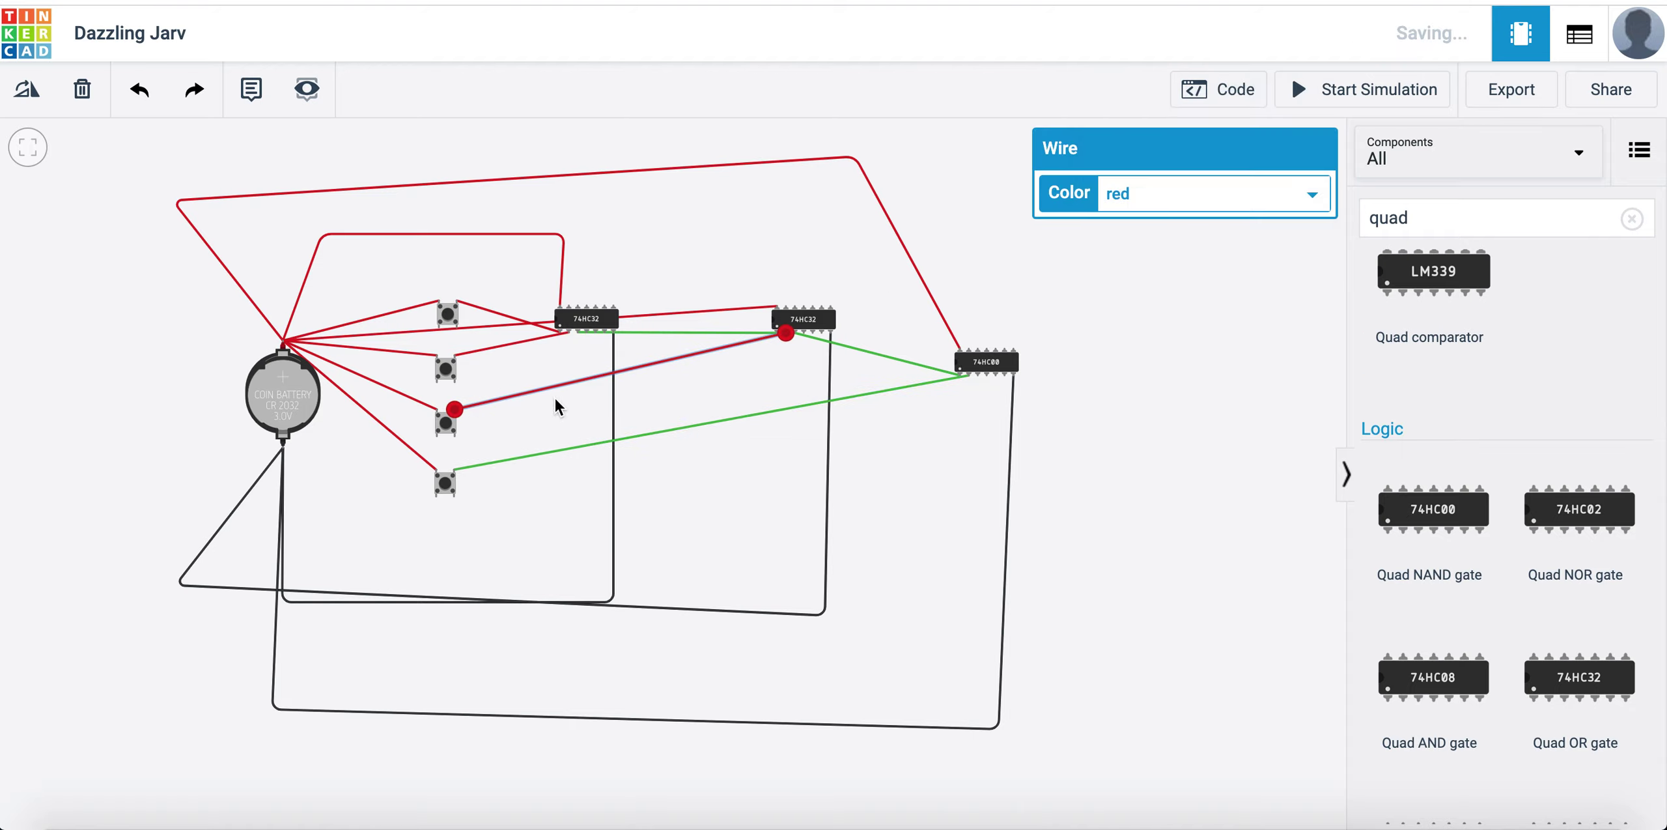
{"action": "left_click", "coordinate": [588, 446]}
{"action": "left_click", "coordinate": [1153, 202]}
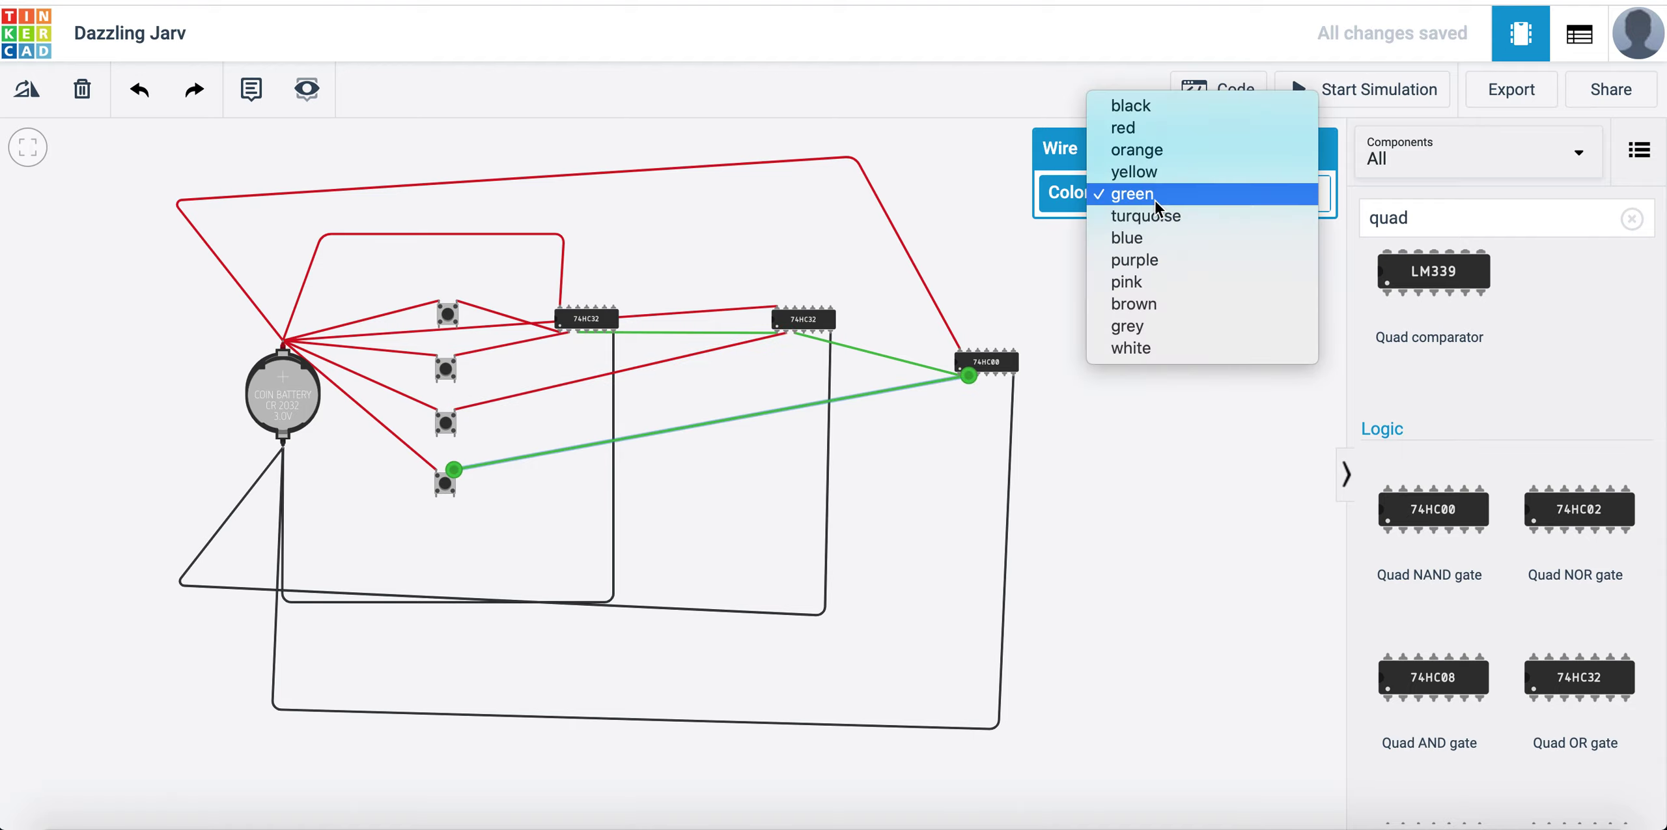
{"action": "left_click", "coordinate": [1146, 197]}
{"action": "left_click", "coordinate": [1146, 127]}
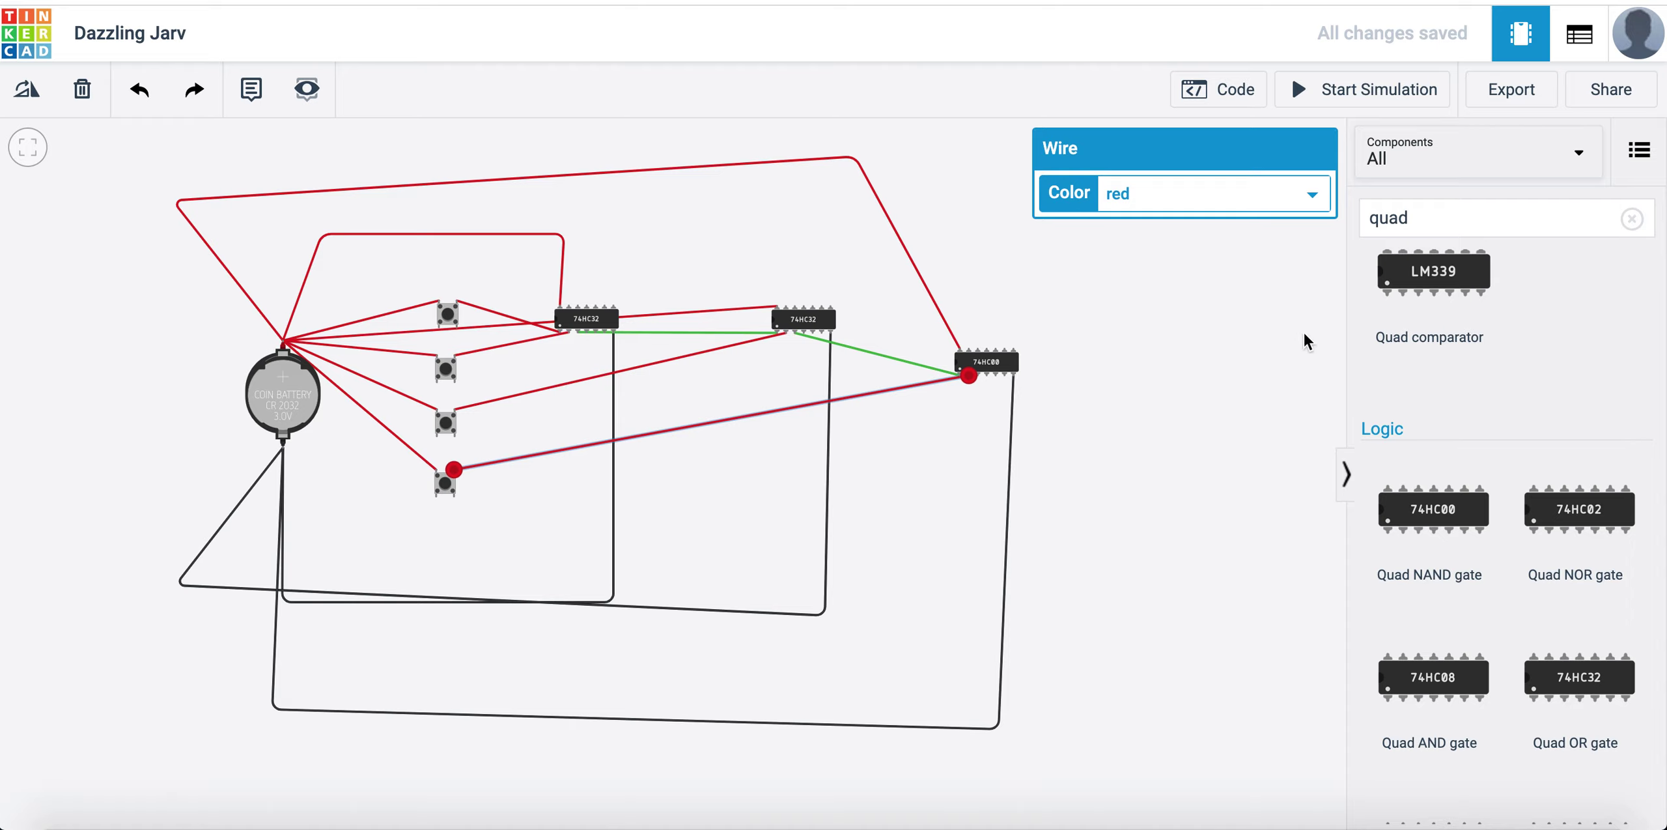
Clear the component search and place a red LED to the upper right of the wired 74HC00.
{"action": "scroll", "coordinate": [1422, 435], "scroll_direction": "up", "scroll_amount": 2}
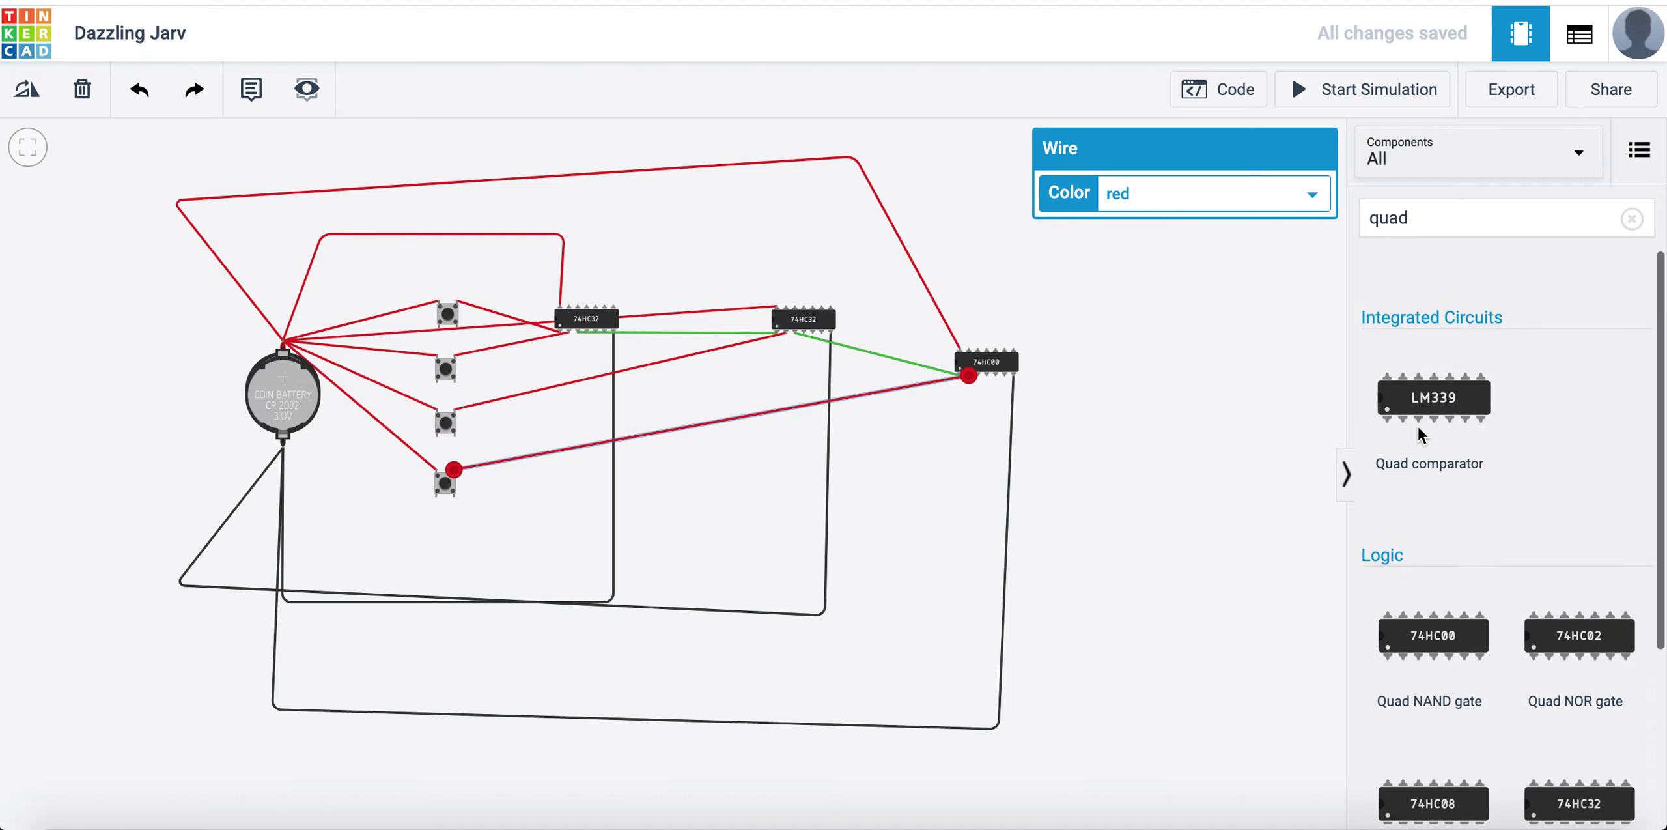
{"action": "left_click", "coordinate": [1631, 222]}
{"action": "scroll", "coordinate": [1555, 312], "scroll_direction": "down", "scroll_amount": 15}
{"action": "scroll", "coordinate": [1554, 375], "scroll_direction": "down", "scroll_amount": 10}
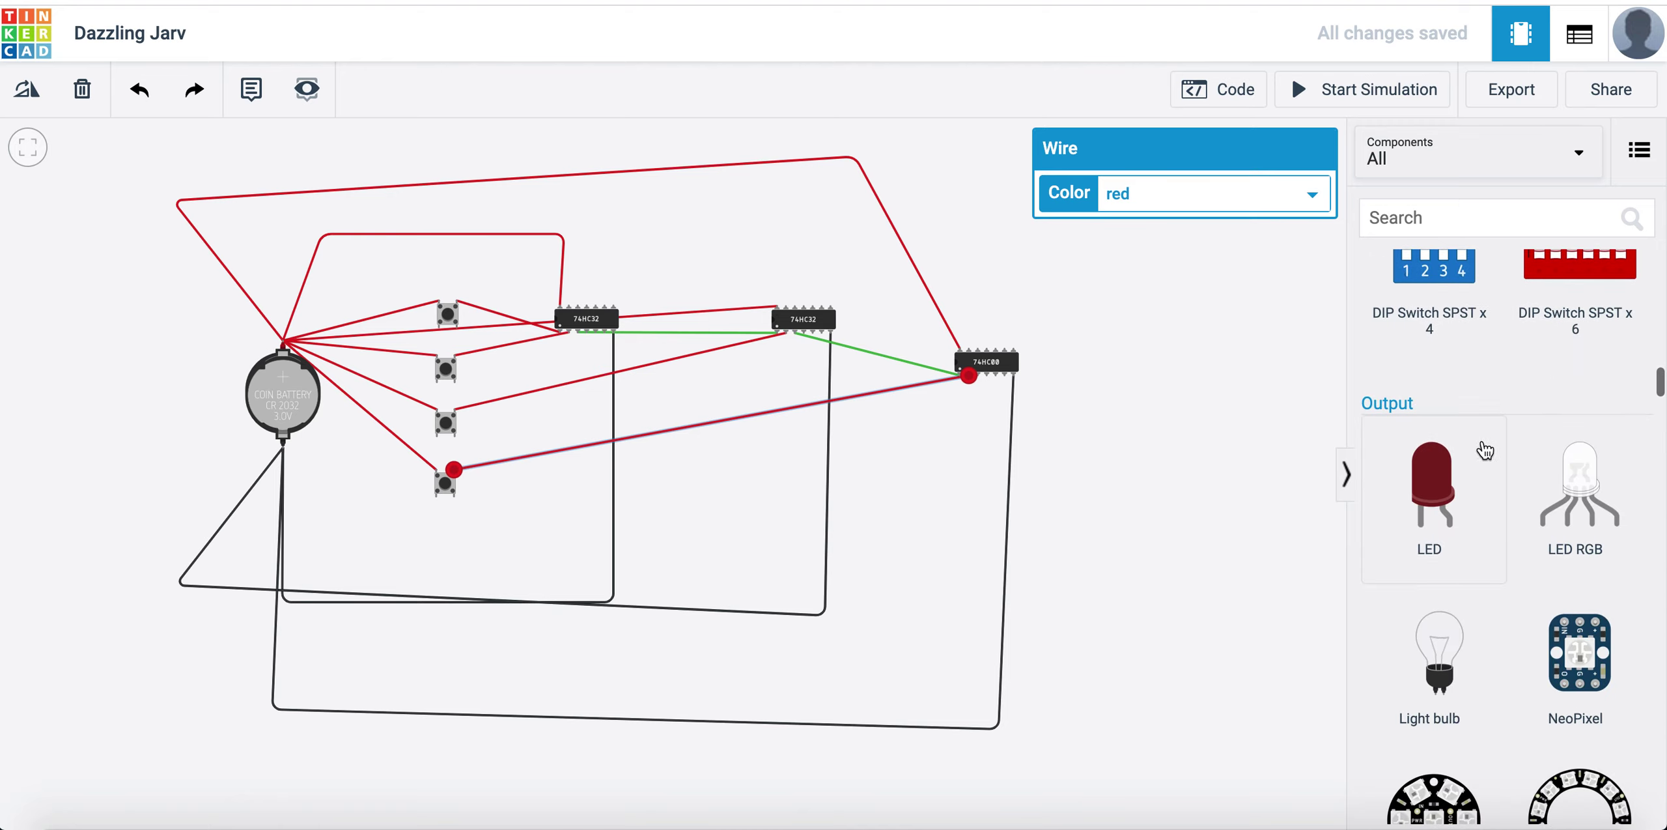
{"action": "left_click_drag", "start_coordinate": [1436, 495], "coordinate": [1283, 321]}
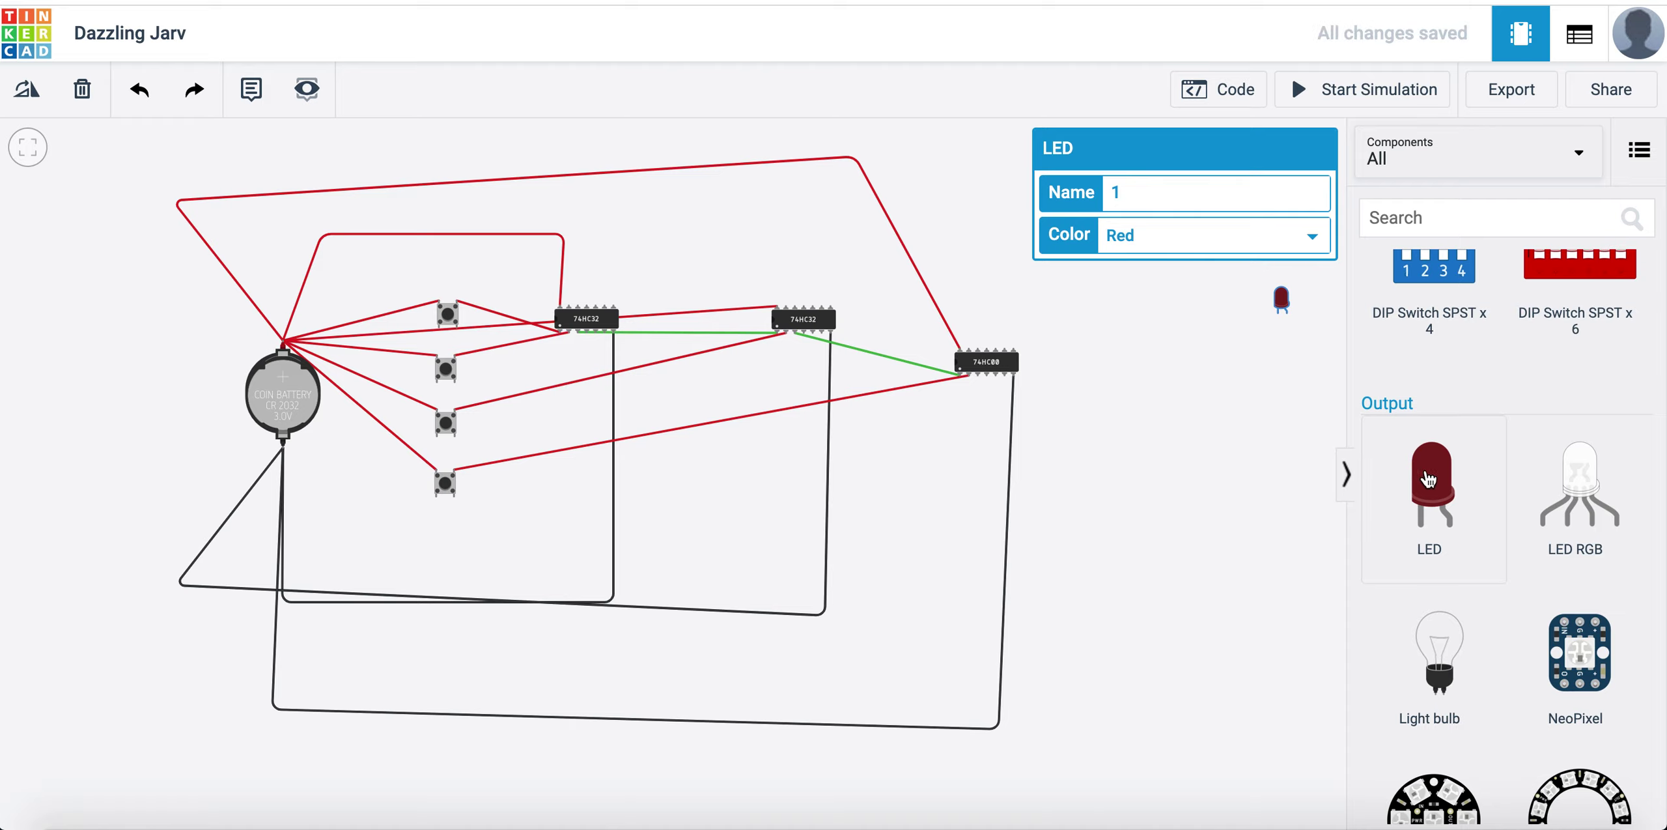
Wire the 74HC00's third lower pin to the LED's anode, with a bend to the lower right of the LED.
{"action": "left_click", "coordinate": [978, 384]}
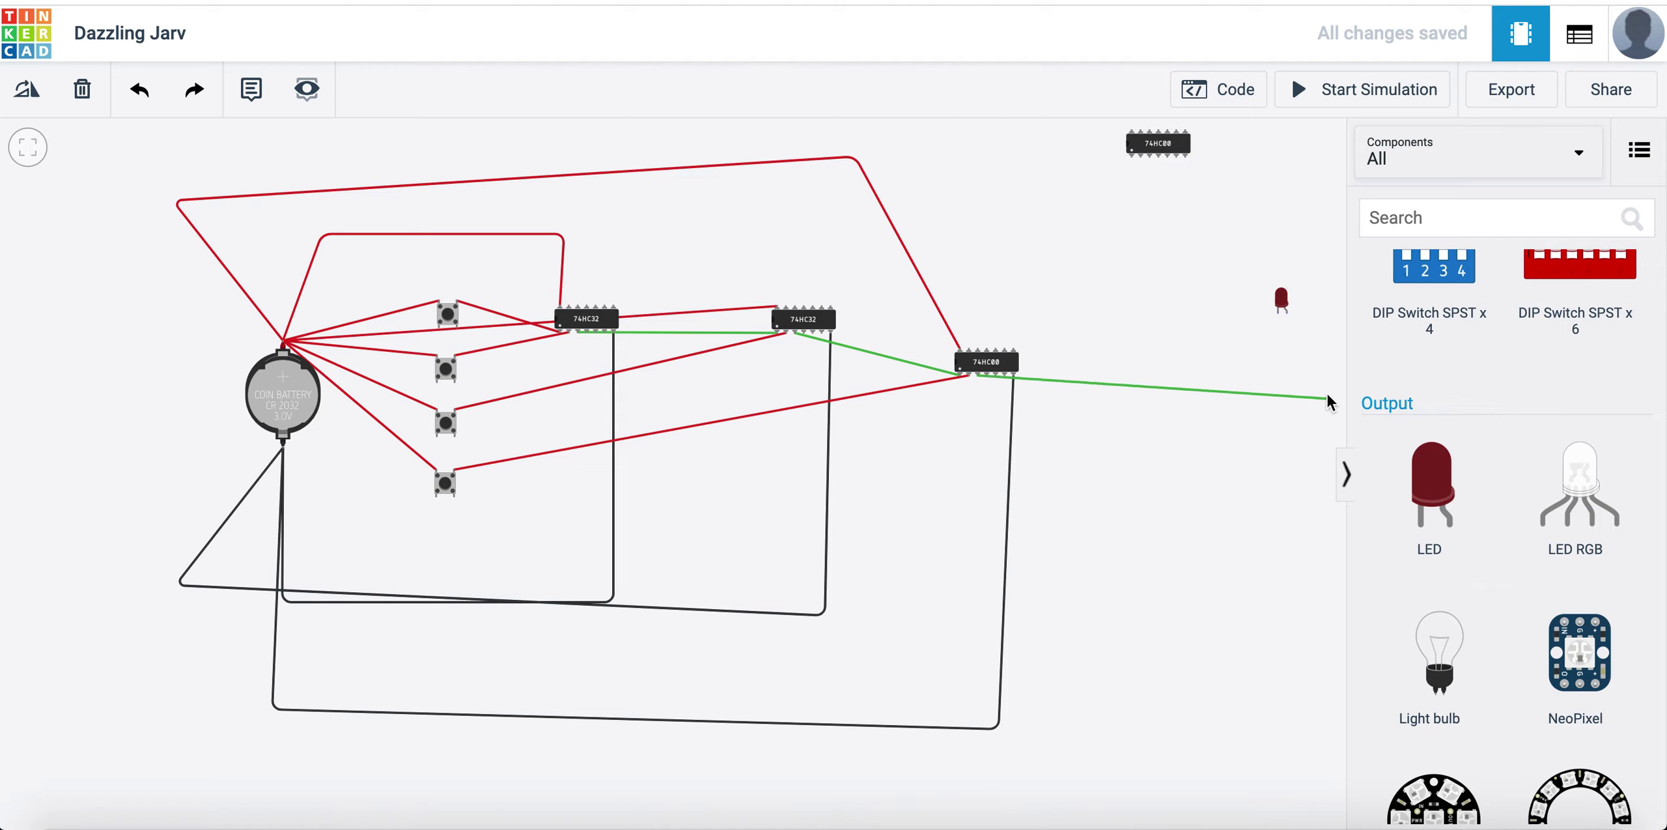
{"action": "left_click", "coordinate": [1323, 360]}
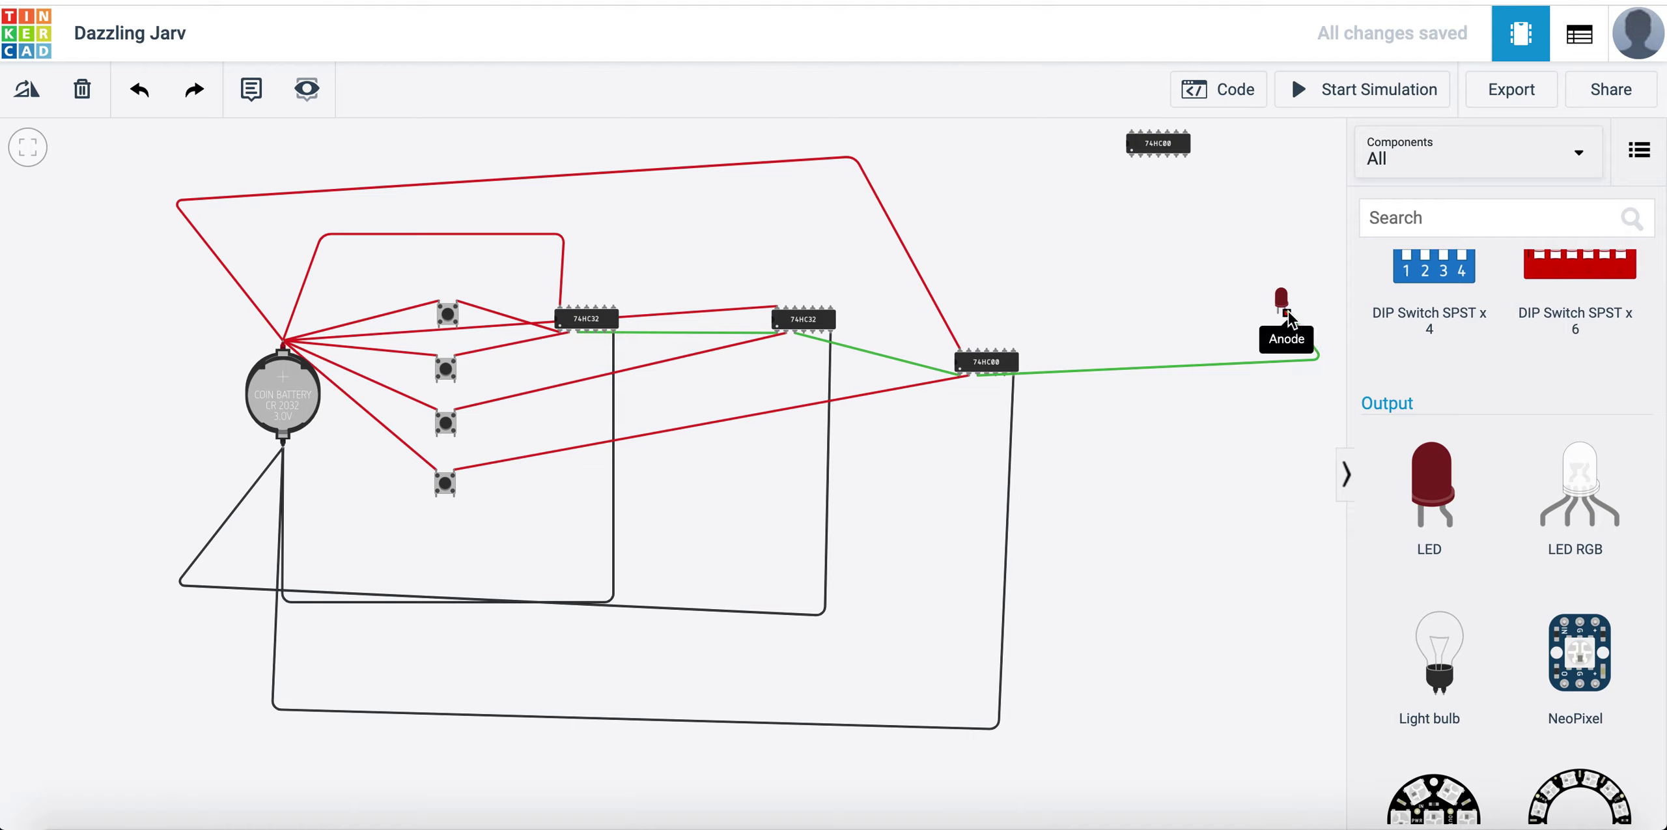
{"action": "left_click", "coordinate": [1286, 314]}
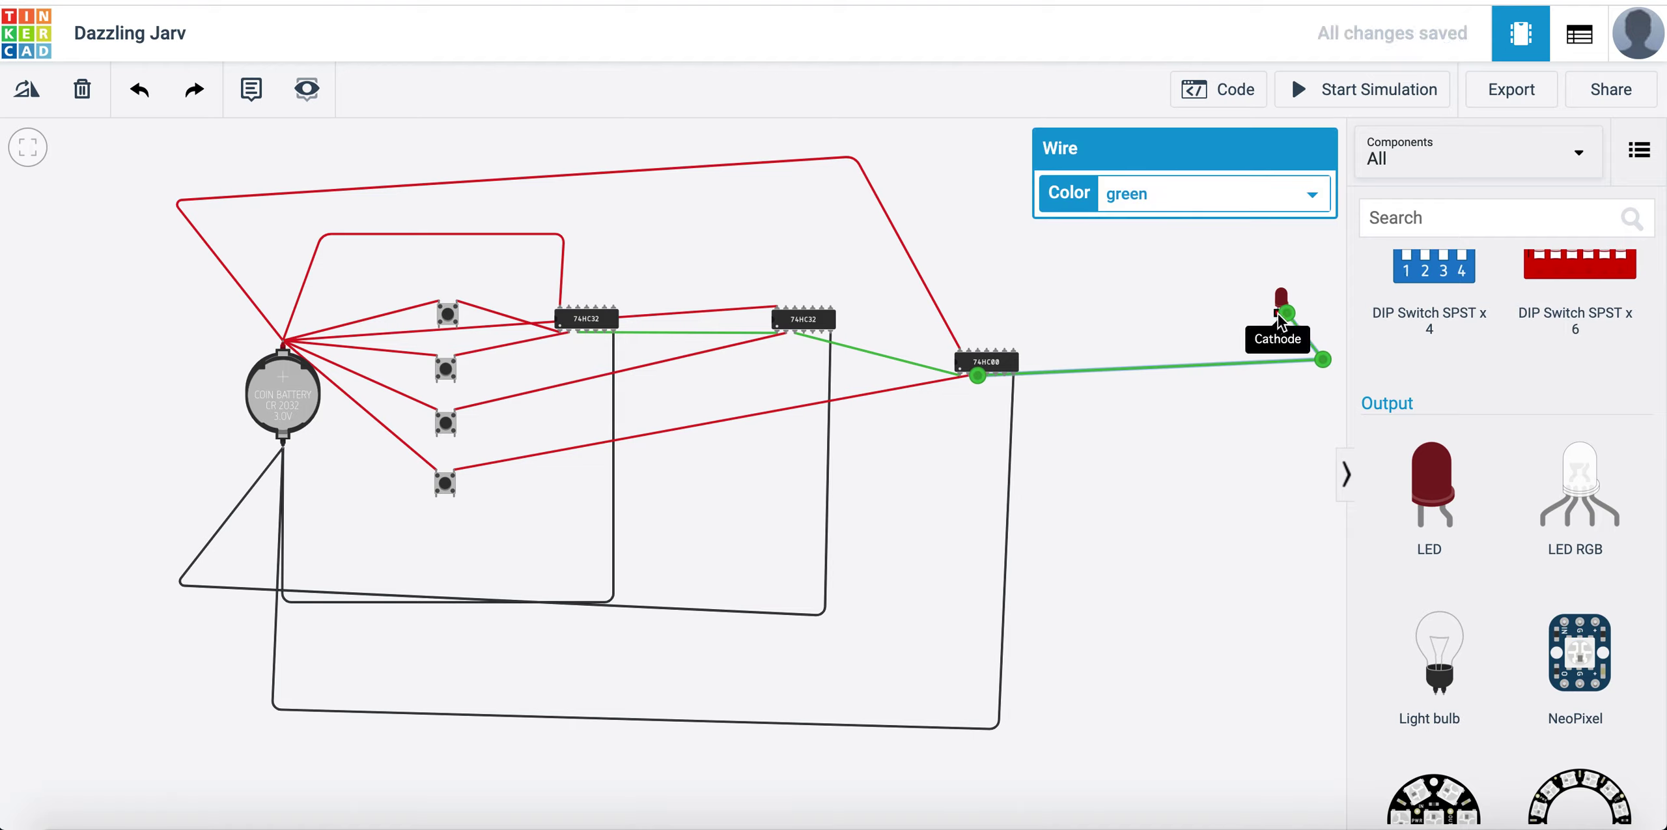
Wire the LED's cathode to the battery's negative terminal, with a bend below and to the right of the 74HC00.
{"action": "left_click", "coordinate": [1273, 338]}
{"action": "left_click", "coordinate": [1271, 332]}
{"action": "left_click", "coordinate": [1185, 673]}
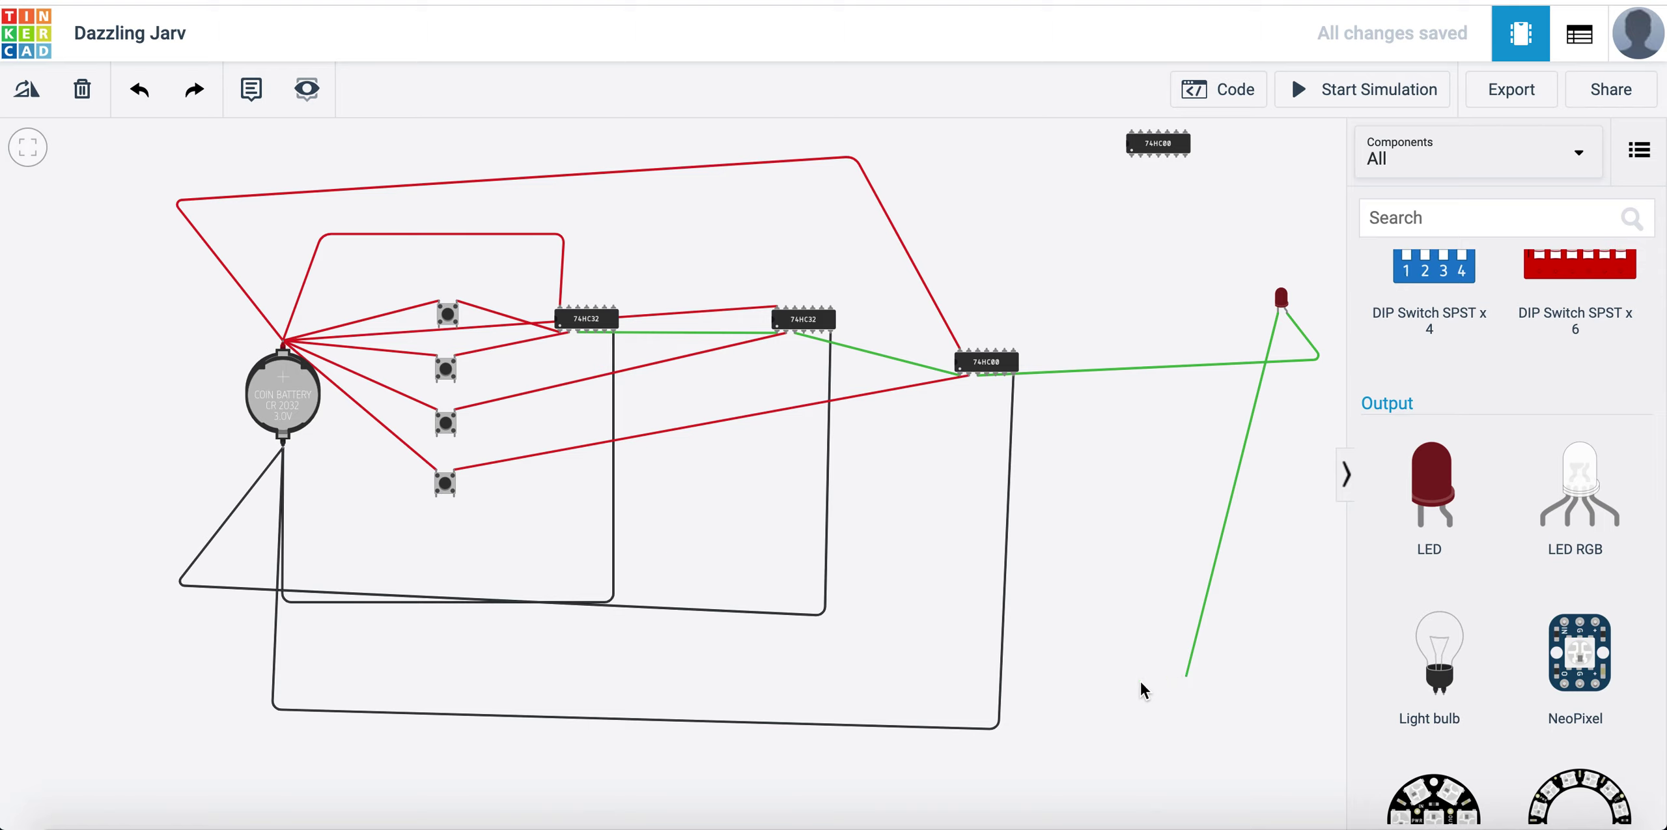
{"action": "left_click", "coordinate": [282, 448]}
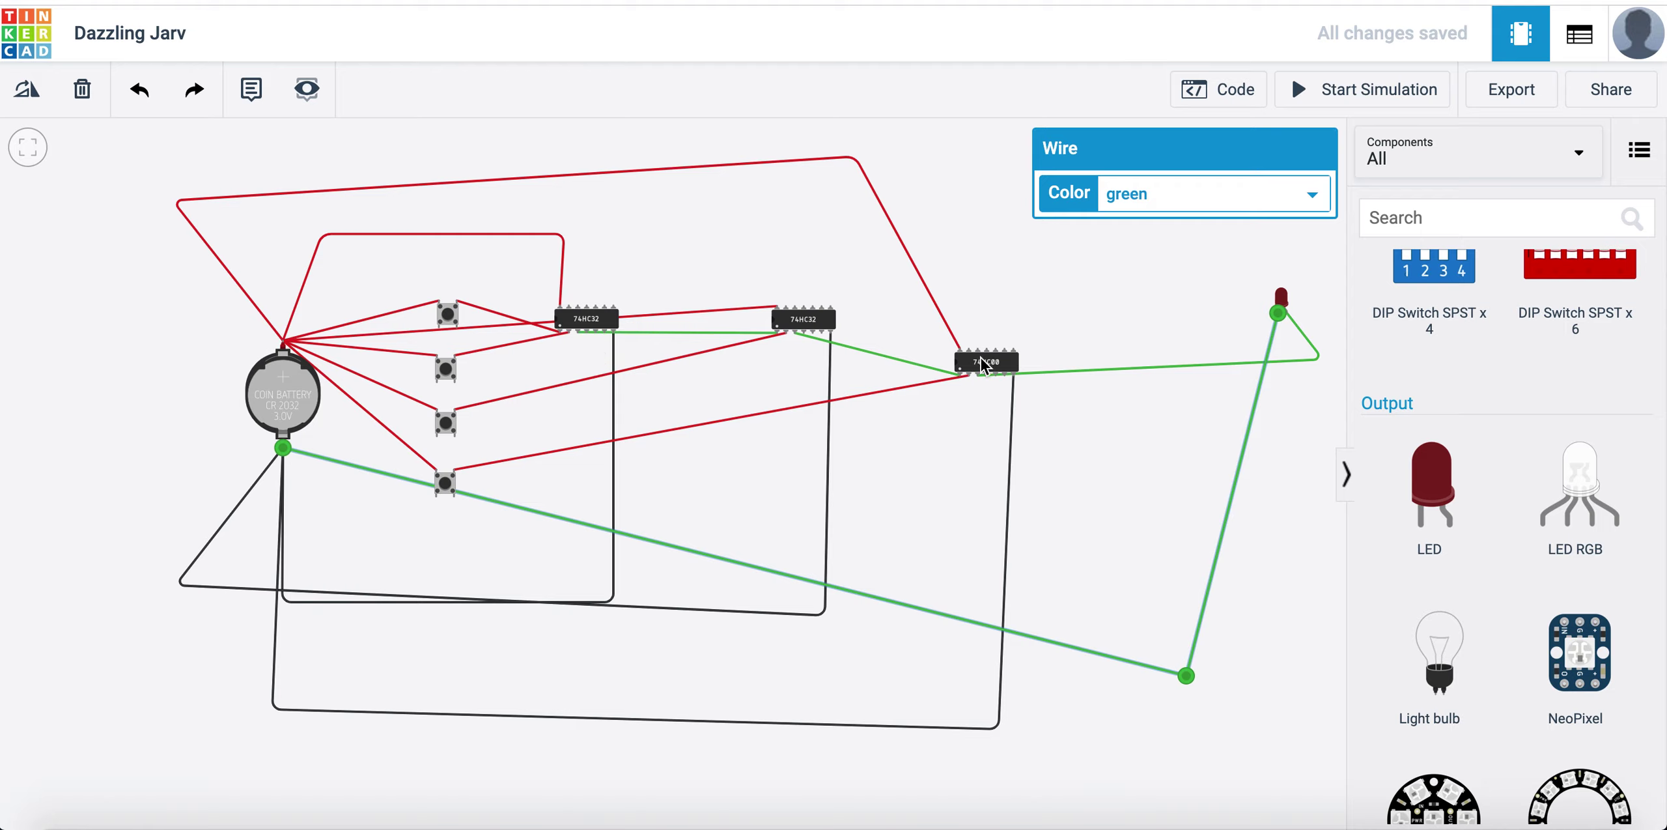
Start the simulation and test how the LED responds to the lowest two pushbuttons.
{"action": "left_click", "coordinate": [447, 492]}
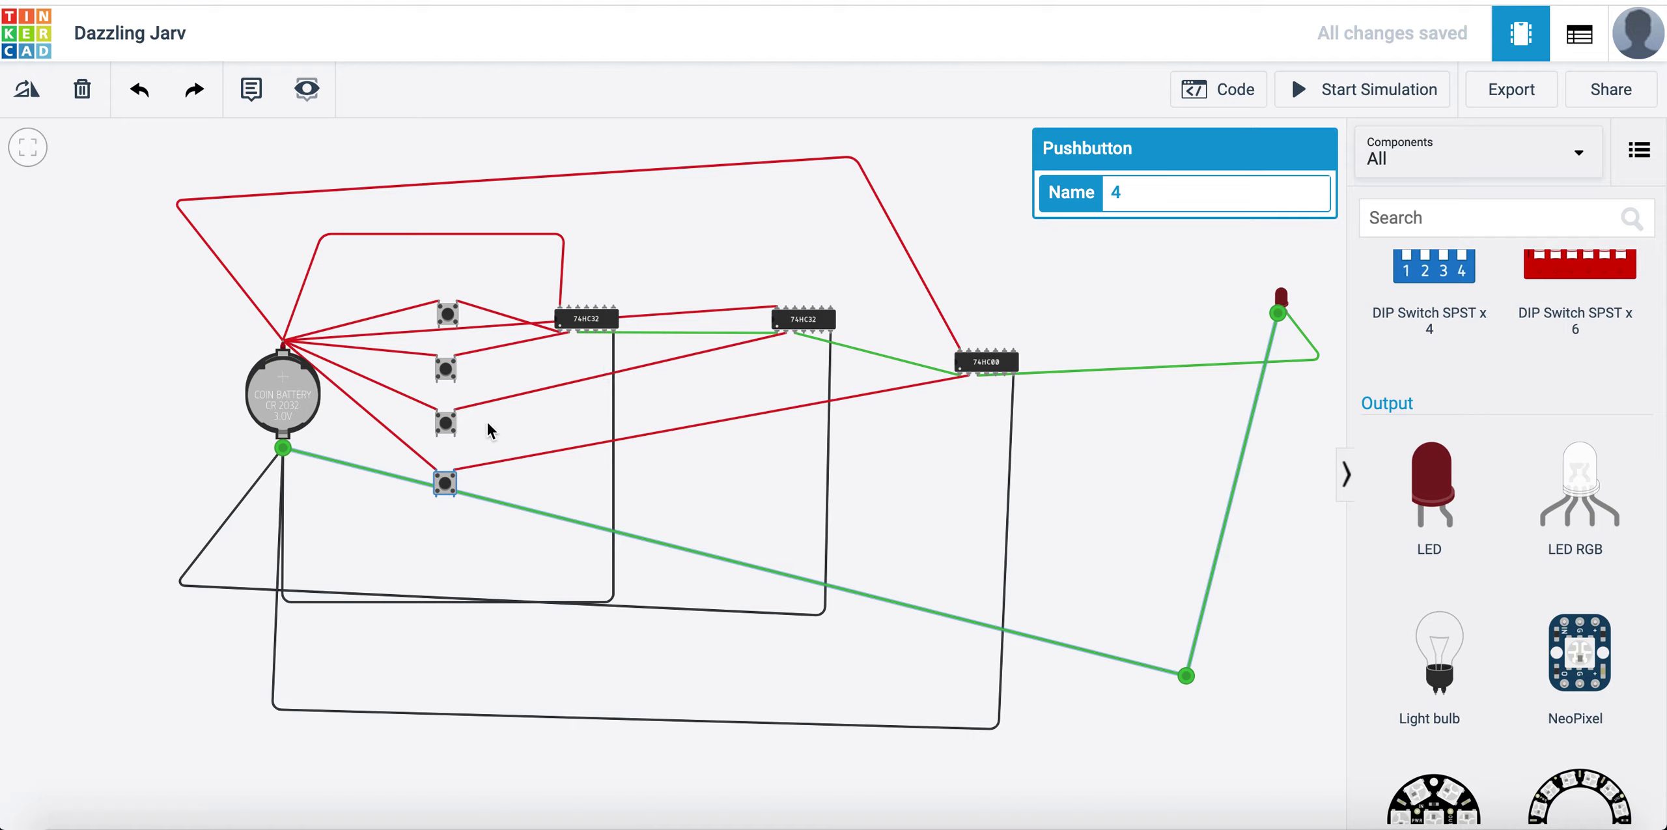
{"action": "left_click", "coordinate": [448, 425]}
{"action": "left_click", "coordinate": [1345, 79]}
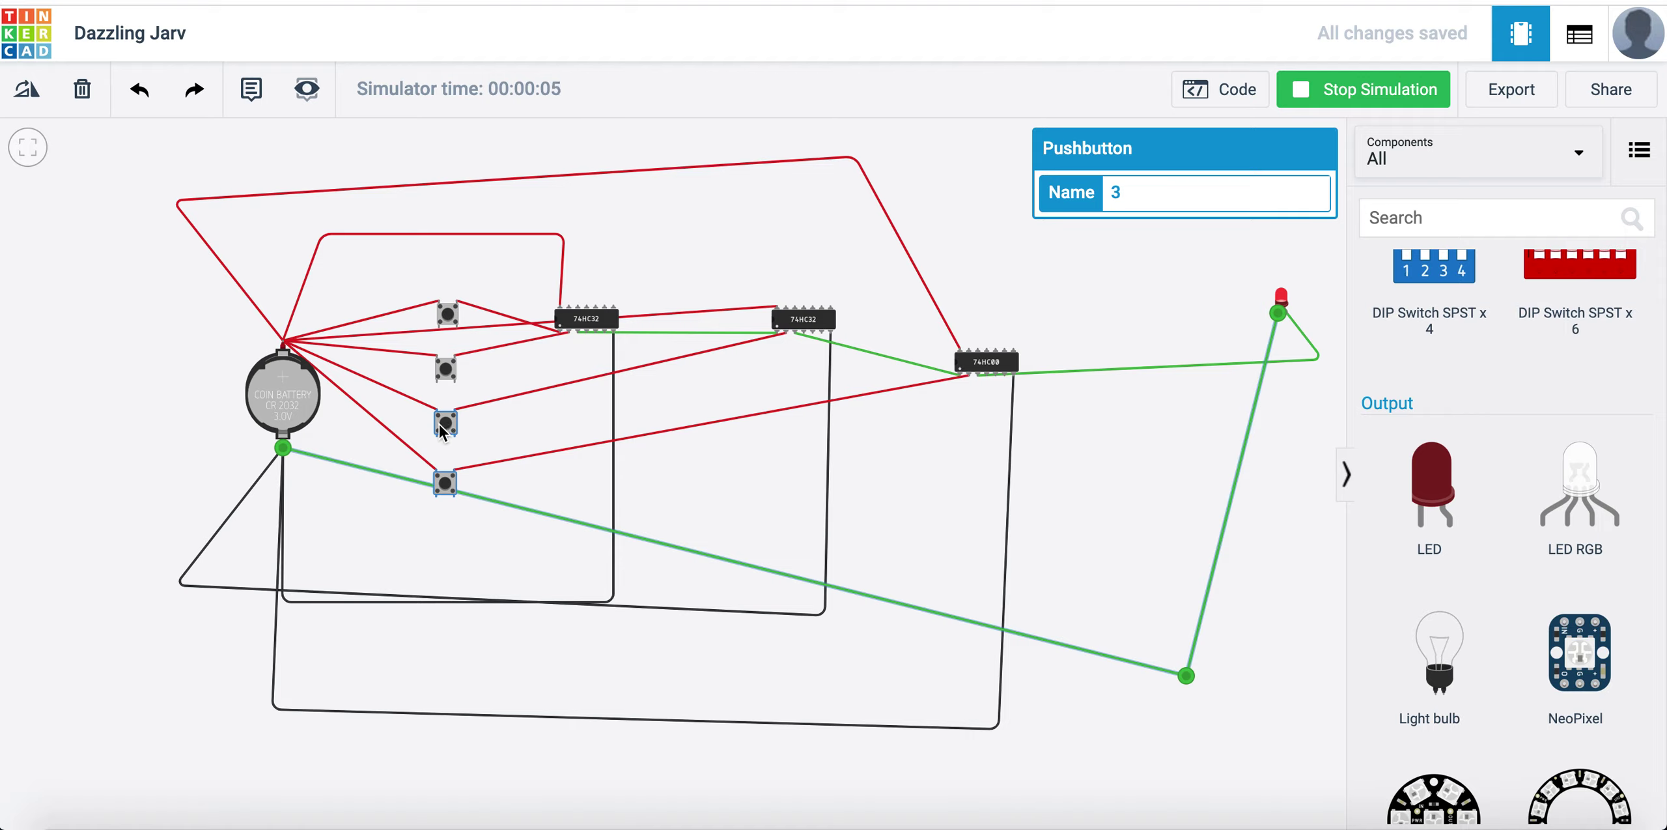
{"action": "left_click", "coordinate": [446, 484]}
{"action": "scroll", "coordinate": [448, 422], "scroll_direction": "up", "scroll_amount": 5}
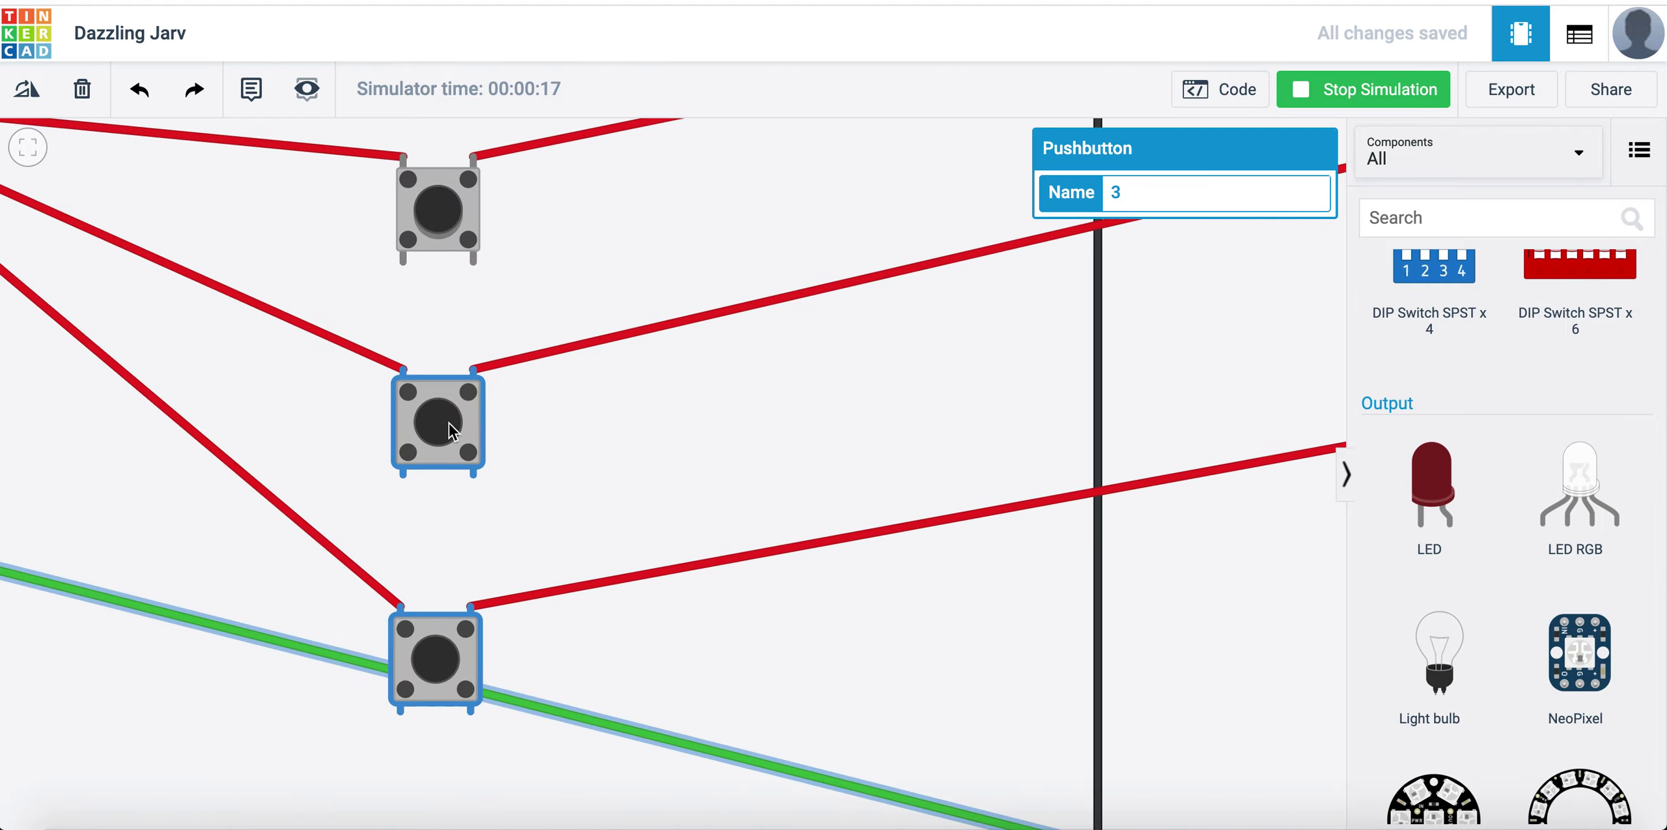
{"action": "scroll", "coordinate": [448, 422], "scroll_direction": "down", "scroll_amount": 5}
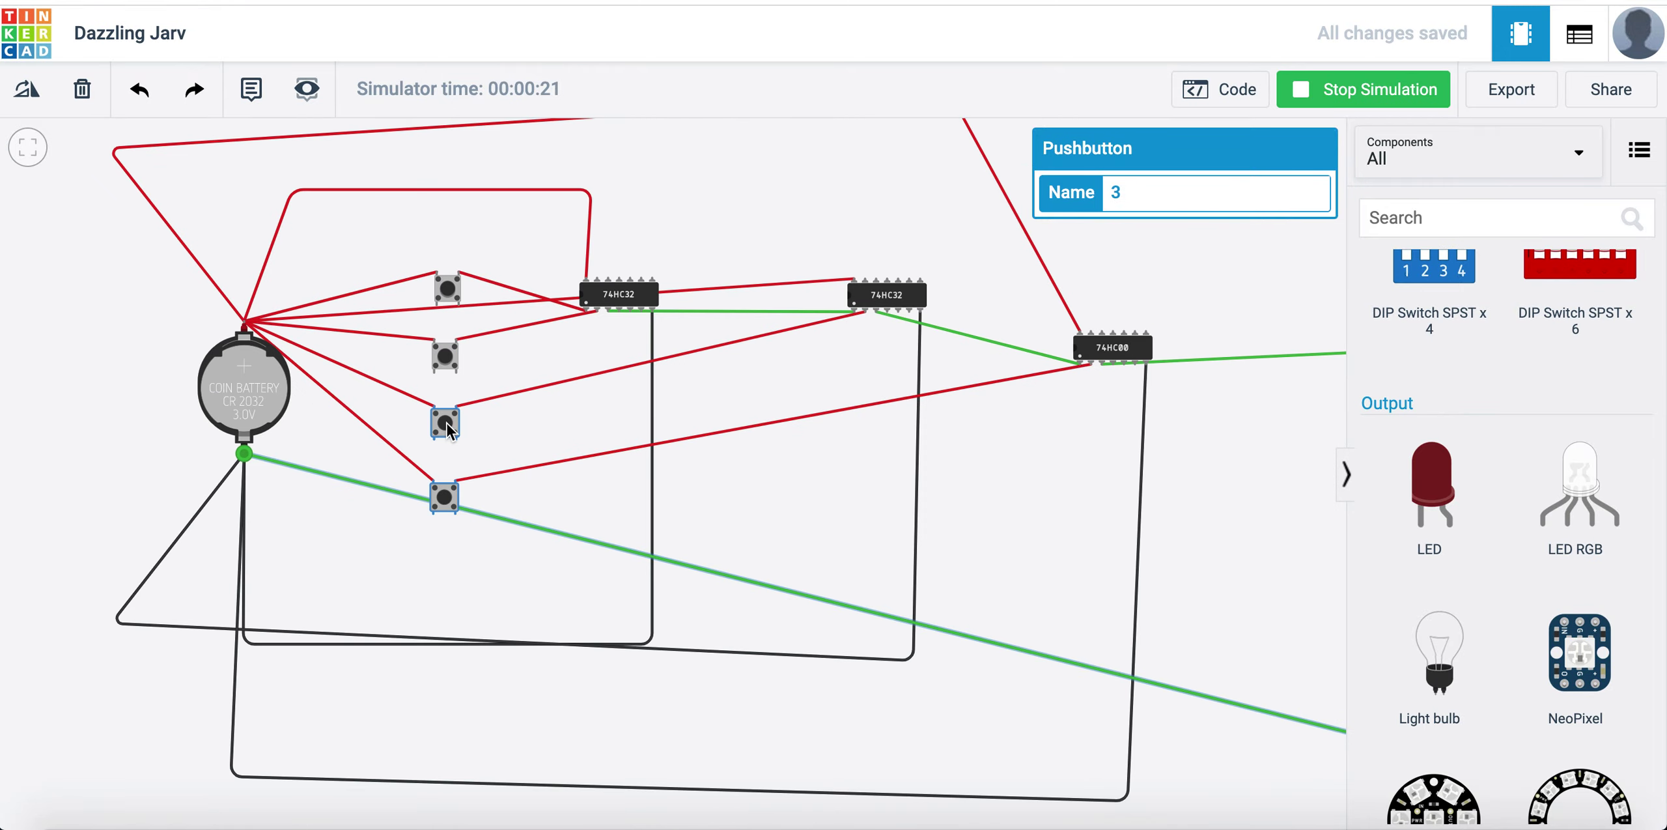
{"action": "scroll", "coordinate": [730, 442], "scroll_direction": "up", "scroll_amount": 1}
{"action": "scroll", "coordinate": [730, 442], "scroll_direction": "down", "scroll_amount": 3}
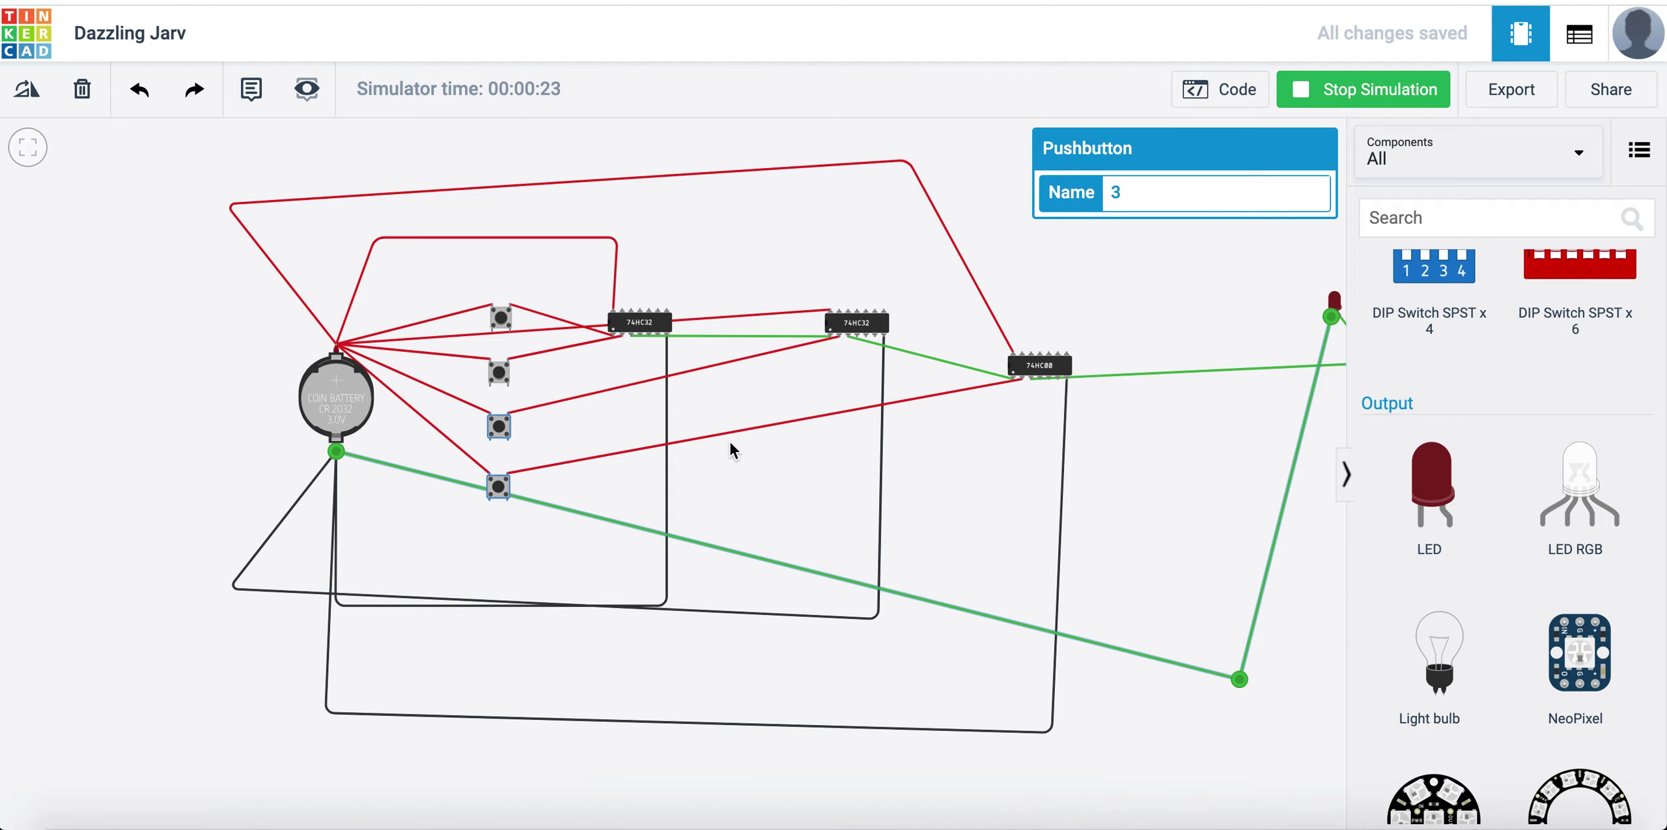